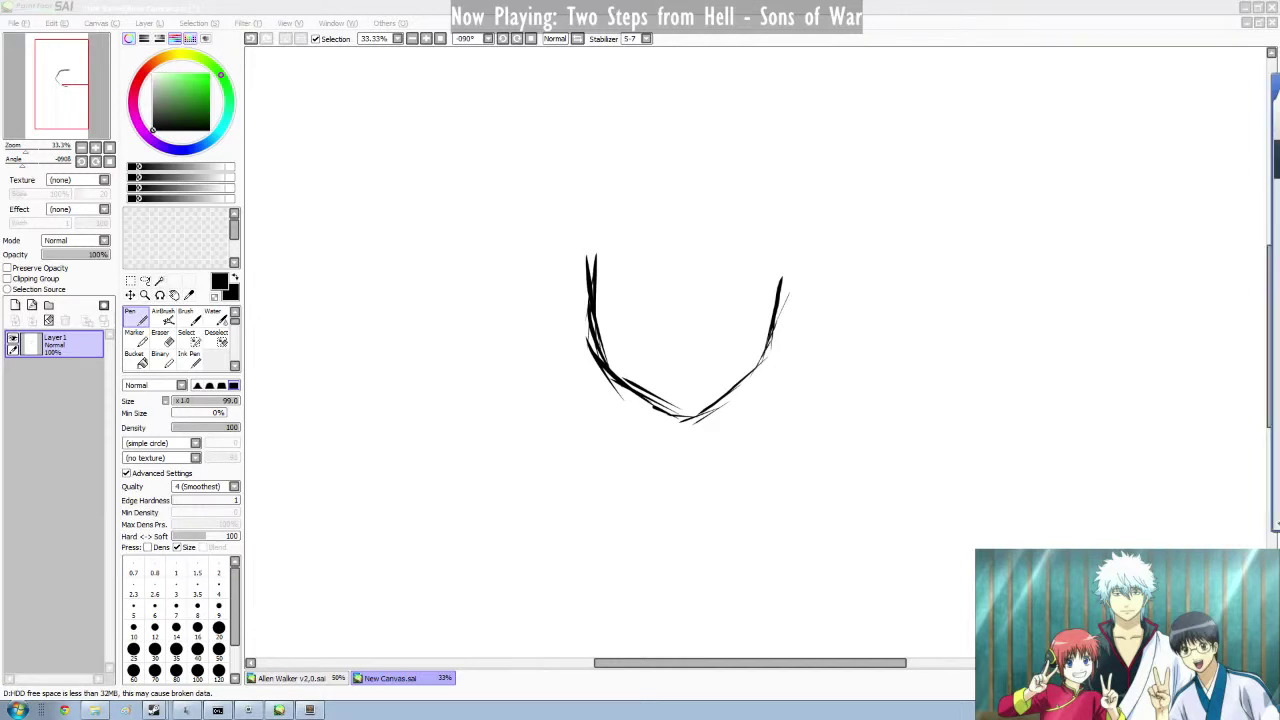
Set the stroke stabilizer to 10 and undo the trial strokes on the side of the jaw.
left_click_drag(577, 257, 630, 382)
left_click_drag(585, 334, 692, 426)
left_click(646, 39)
left_click(629, 151)
left_click_drag(578, 264, 592, 344)
key("ctrl+z")
key("ctrl+z")
key("ctrl+z")
key("ctrl+z")
key("ctrl+z")
key("ctrl+z")
Trace over the jaw outline with bold strokes and thicken its left side up toward the temple.
mouse_move(577, 295)
left_mouse_down()
mouse_move(612, 378)
mouse_move(700, 410)
mouse_move(755, 372)
mouse_move(781, 262)
left_mouse_up()
left_click_drag(788, 268, 778, 346)
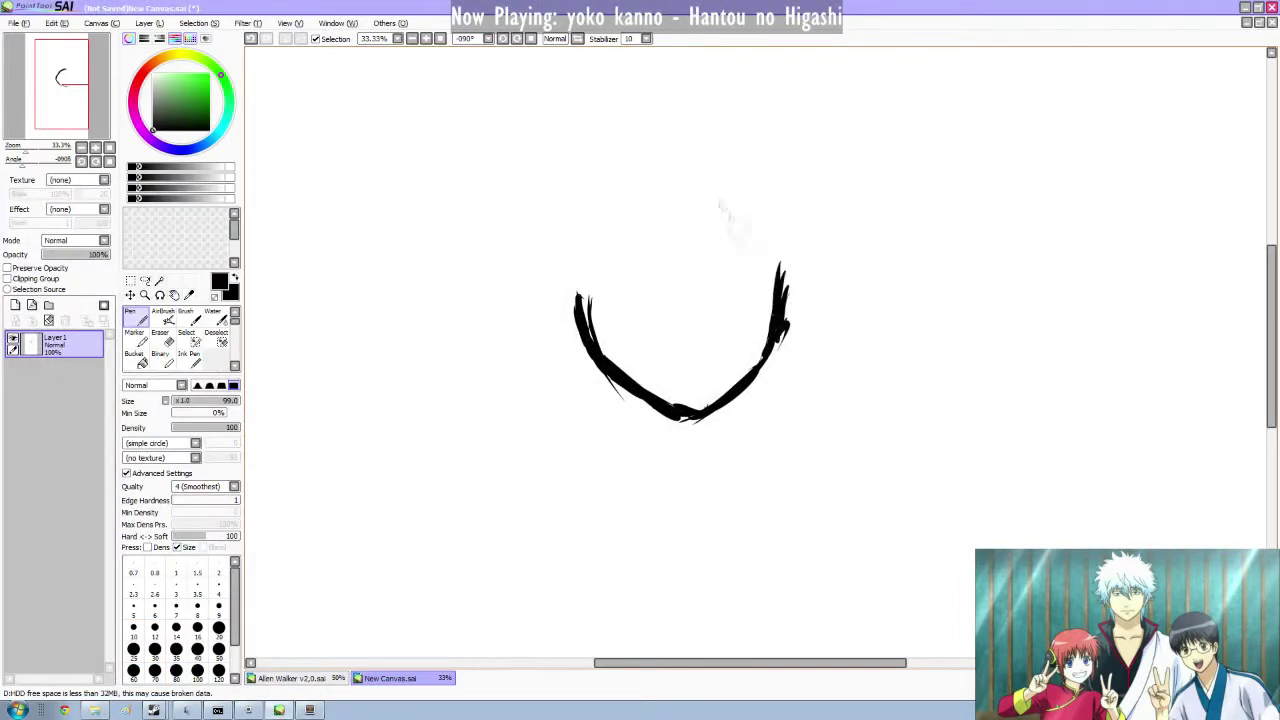
mouse_move(587, 256)
left_mouse_down()
mouse_move(561, 165)
mouse_move(603, 275)
mouse_move(588, 255)
mouse_move(575, 362)
left_mouse_up()
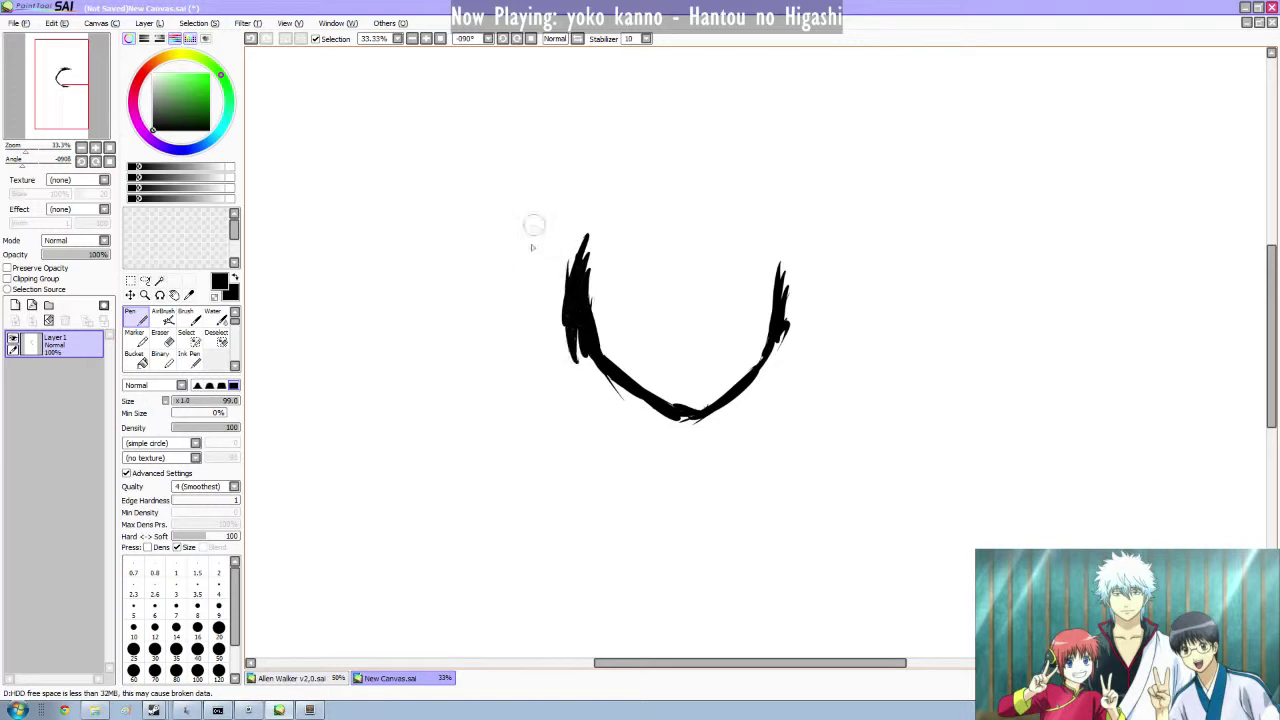
Sketch curved hair strands down the left side of the head beside the face.
left_click_drag(553, 311, 552, 345)
left_click_drag(565, 200, 517, 227)
left_click_drag(534, 192, 513, 300)
left_click_drag(527, 242, 519, 320)
mouse_move(542, 277)
left_mouse_down()
mouse_move(523, 342)
mouse_move(564, 380)
left_mouse_up()
left_click_drag(546, 171, 506, 200)
mouse_move(550, 140)
left_mouse_down()
mouse_move(590, 137)
mouse_move(518, 149)
left_mouse_up()
left_click_drag(569, 115, 613, 128)
left_click_drag(602, 95, 661, 125)
key("ctrl+z")
key("ctrl+z")
key("ctrl+z")
key("ctrl+z")
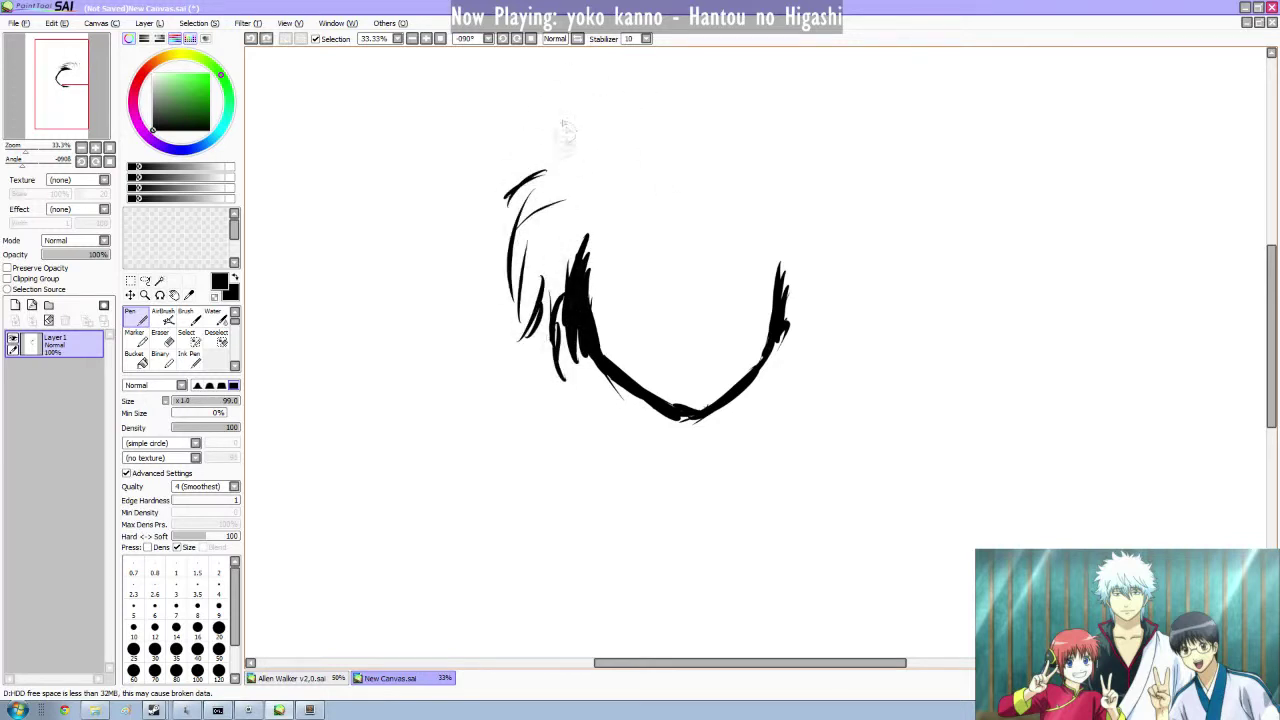
Draw a spiky hair outline from the upper left of the head across the crown to the right side.
left_click_drag(552, 157, 506, 154)
left_click_drag(503, 149, 545, 168)
mouse_move(535, 115)
left_mouse_down()
mouse_move(599, 108)
mouse_move(571, 114)
mouse_move(587, 140)
mouse_move(618, 139)
left_mouse_up()
mouse_move(608, 103)
left_mouse_down()
mouse_move(642, 118)
mouse_move(635, 142)
mouse_move(746, 104)
mouse_move(739, 128)
mouse_move(778, 112)
mouse_move(788, 160)
mouse_move(821, 204)
left_mouse_up()
Erase the old jaw outline and add jagged hair spikes on the right side of the head.
key("e")
mouse_move(585, 238)
left_mouse_down()
mouse_move(582, 358)
mouse_move(659, 436)
mouse_move(760, 400)
left_mouse_up()
left_click_drag(780, 250, 765, 390)
key("n")
mouse_move(790, 212)
left_mouse_down()
mouse_move(828, 215)
mouse_move(822, 252)
mouse_move(840, 246)
mouse_move(810, 259)
mouse_move(835, 311)
mouse_move(794, 288)
left_mouse_up()
Redraw the jaw with bold lines running from both temples to a pointed chin.
mouse_move(562, 300)
left_mouse_down()
mouse_move(585, 370)
mouse_move(652, 426)
mouse_move(732, 384)
left_mouse_up()
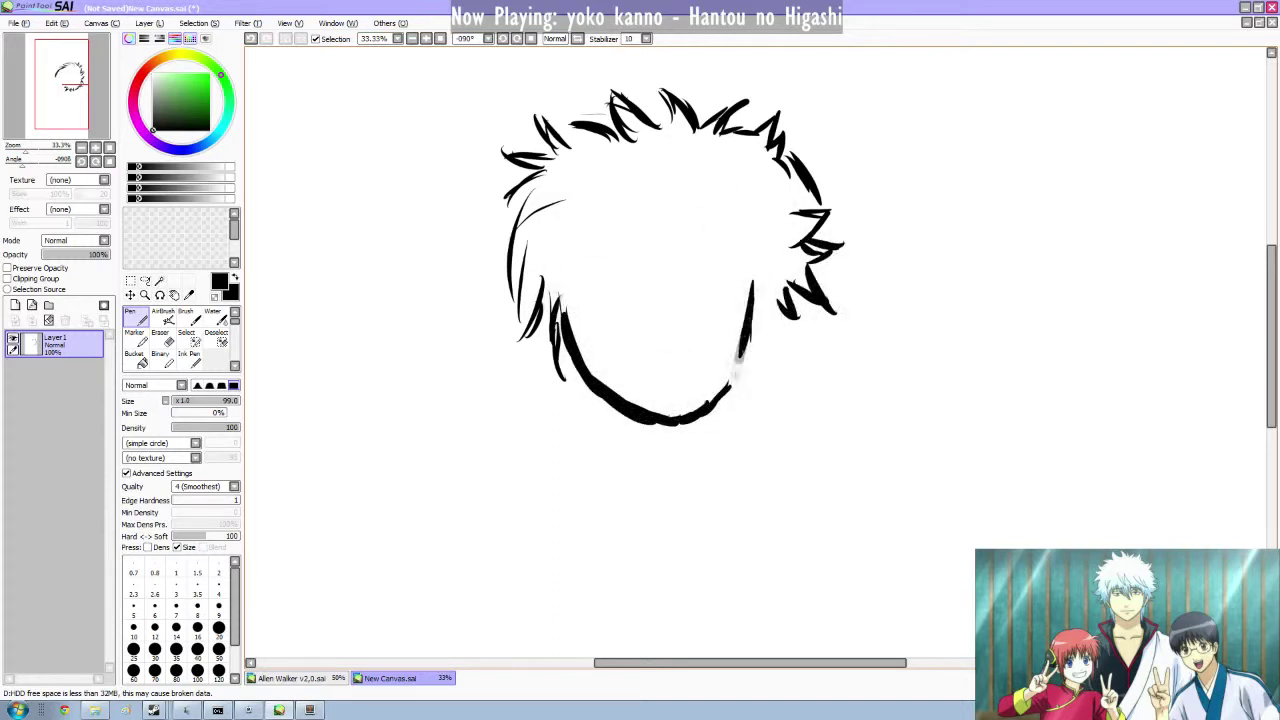
key("ctrl+z")
key("ctrl+z")
key("ctrl+z")
mouse_move(561, 292)
left_mouse_down()
mouse_move(586, 367)
mouse_move(614, 404)
mouse_move(688, 424)
mouse_move(736, 374)
left_mouse_up()
mouse_move(761, 278)
left_mouse_down()
mouse_move(750, 362)
mouse_move(726, 408)
left_mouse_up()
left_click_drag(750, 364, 692, 420)
left_click_drag(768, 292, 763, 337)
left_click_drag(771, 294, 740, 397)
Mark both eyes with short horizontal strokes and draw a small nose and mouth.
left_click_drag(688, 277, 720, 274)
left_click_drag(596, 284, 730, 273)
left_click_drag(663, 358, 694, 374)
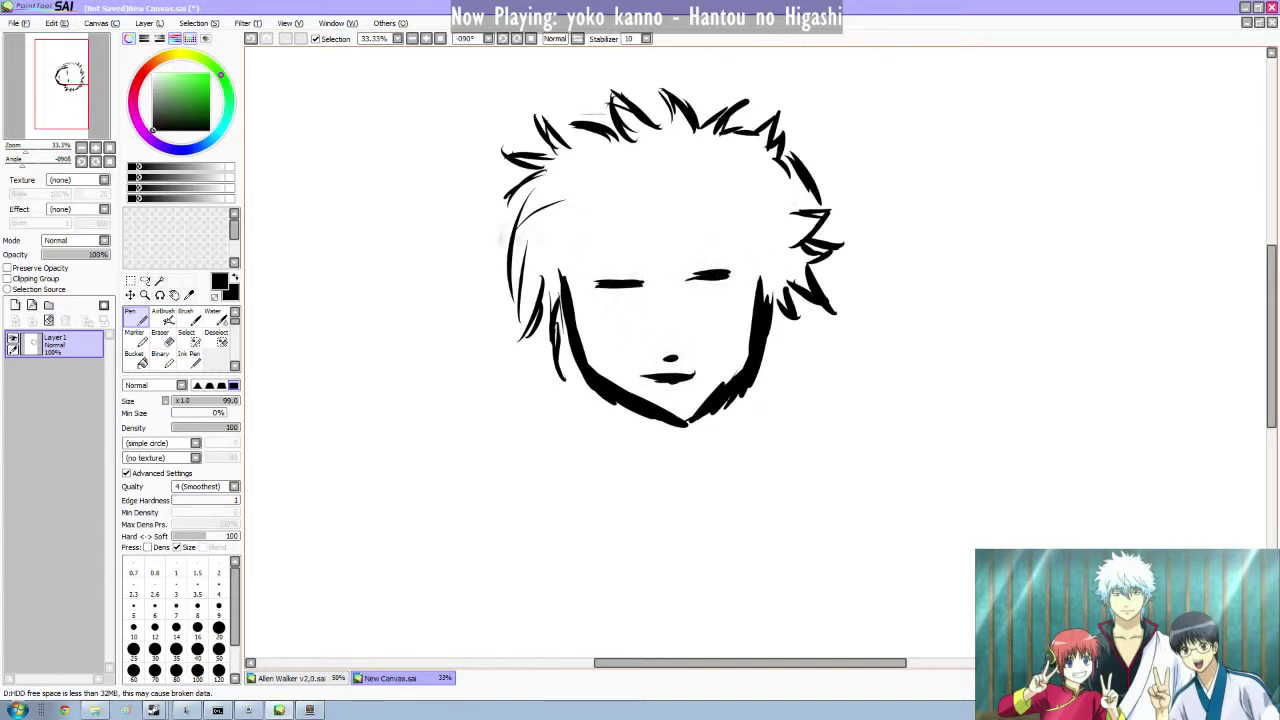
Add short strokes beside both cheeks and draw the two sides of the neck below the jaw.
left_click_drag(556, 308, 566, 338)
left_click_drag(784, 308, 769, 332)
left_click_drag(604, 393, 599, 443)
left_click_drag(743, 388, 759, 444)
left_click_drag(605, 402, 593, 455)
left_click_drag(744, 386, 753, 465)
left_click_drag(604, 408, 596, 468)
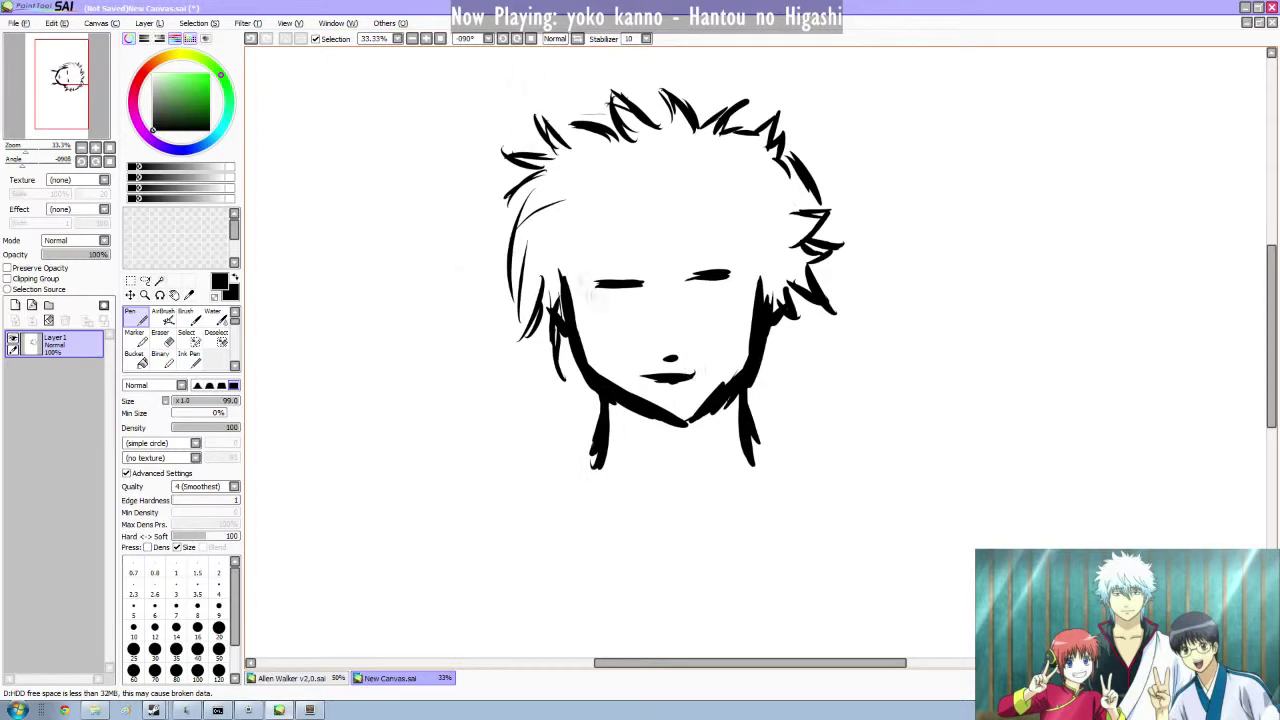
Add a second, outer row of hair spikes around the left side, crown and right side of the head.
left_click_drag(468, 168, 506, 201)
left_click_drag(494, 110, 528, 152)
left_click_drag(510, 89, 550, 106)
left_click_drag(578, 58, 626, 96)
left_click_drag(626, 63, 652, 102)
mouse_move(670, 89)
left_mouse_down()
mouse_move(744, 65)
mouse_move(822, 113)
left_mouse_up()
left_click_drag(820, 159, 842, 222)
left_click_drag(802, 238, 840, 258)
Draw the open collar on both sides, from the neck out to the shoulders and down to the chest.
scroll(776, 218, "down", 2)
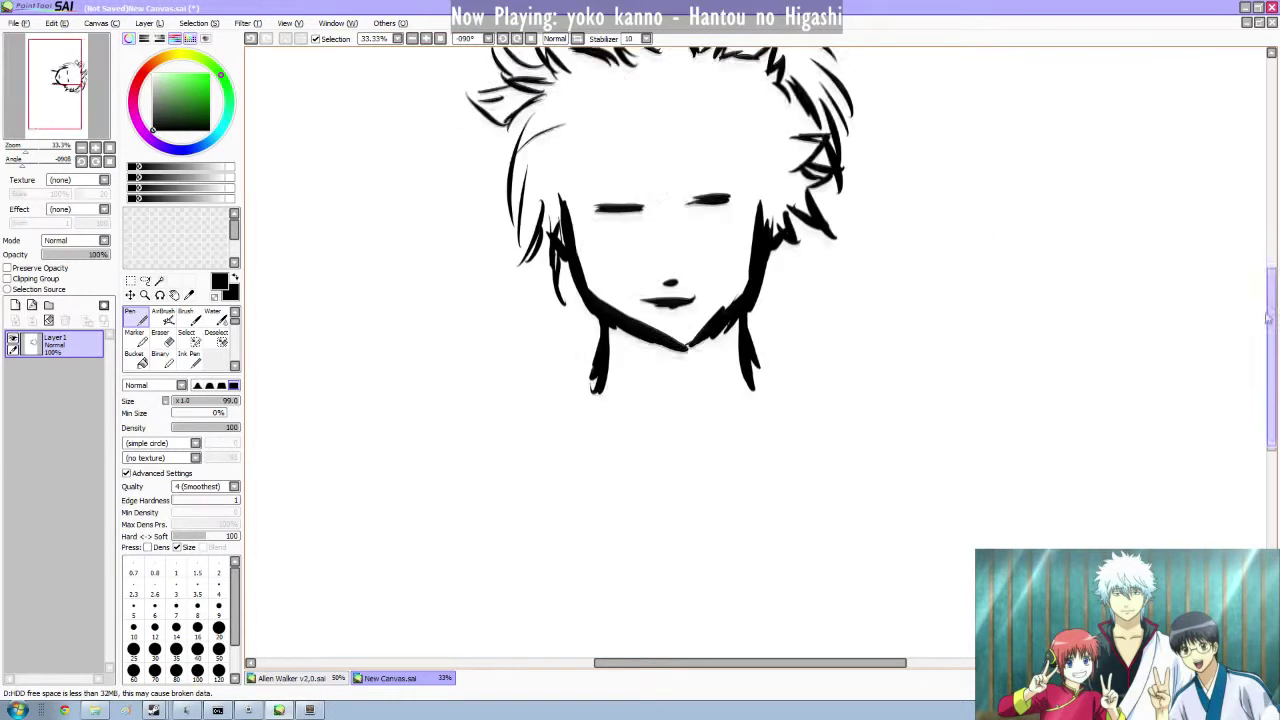
mouse_move(598, 360)
left_mouse_down()
mouse_move(500, 394)
mouse_move(572, 470)
mouse_move(616, 560)
left_mouse_up()
mouse_move(748, 356)
left_mouse_down()
mouse_move(796, 386)
mouse_move(866, 398)
mouse_move(772, 528)
left_mouse_up()
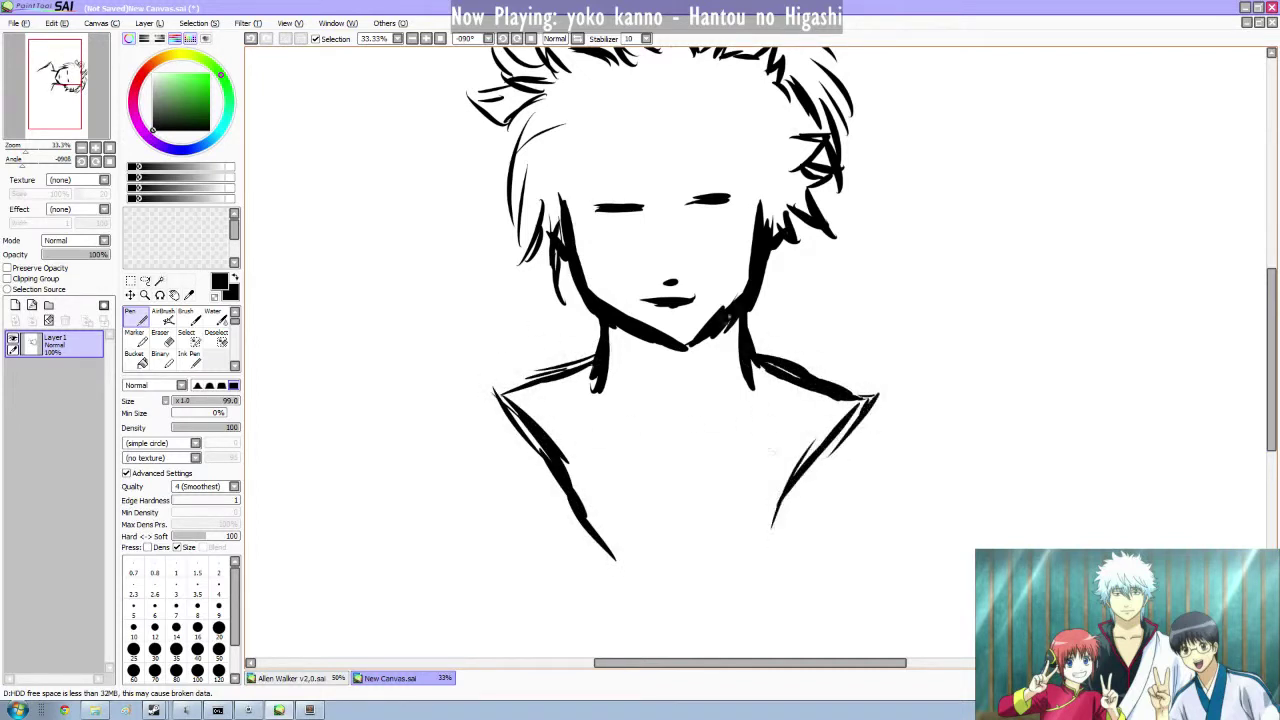
Draw both collarbones and the inner collar edges running down from the neck.
left_click_drag(598, 476, 770, 482)
left_click_drag(574, 406, 616, 560)
left_click_drag(774, 406, 768, 556)
Draw sloping shoulder lines outward from both collar points.
left_click_drag(1265, 363, 1265, 393)
left_click_drag(1271, 378, 1271, 410)
left_click_drag(508, 322, 438, 350)
mouse_move(856, 309)
left_mouse_down()
mouse_move(940, 342)
mouse_move(914, 332)
left_mouse_up()
left_click_drag(886, 304, 920, 344)
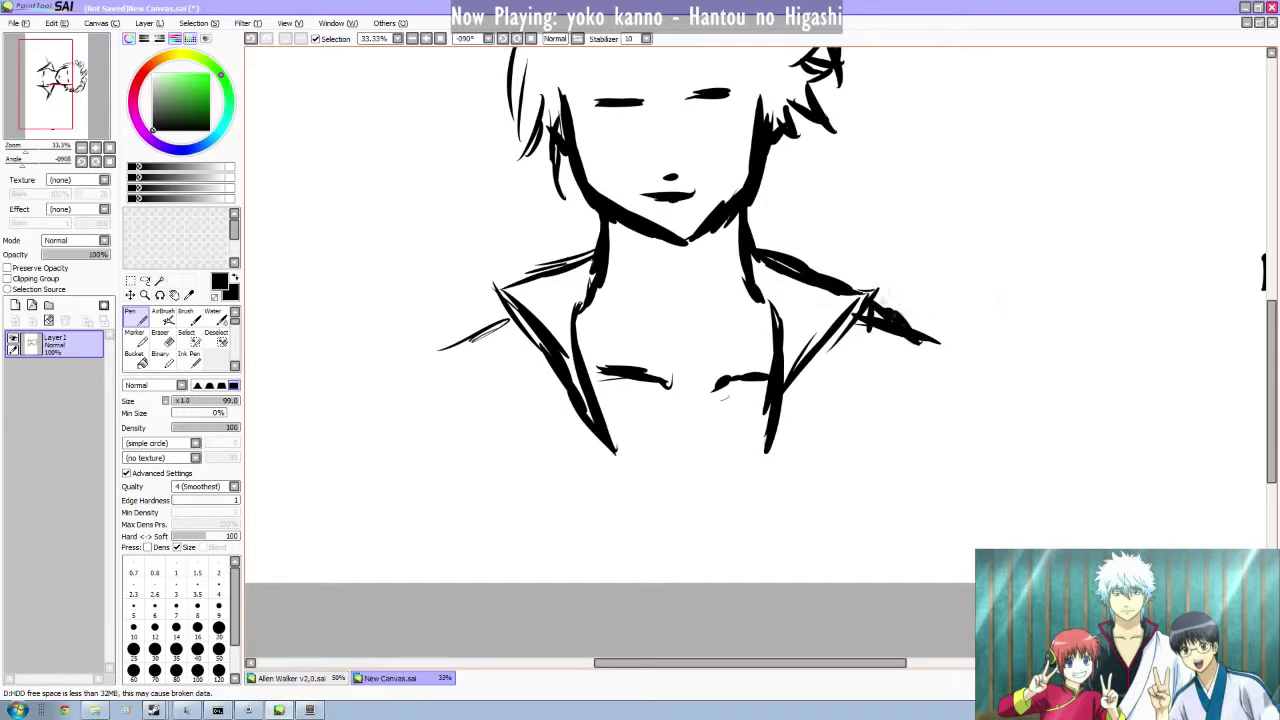
Erase the jaw outline, nose and mouth, leaving the eyes and neck in place.
left_click_drag(1271, 392, 1271, 347)
key("e")
mouse_move(556, 245)
left_mouse_down()
mouse_move(590, 345)
mouse_move(670, 385)
mouse_move(757, 300)
mouse_move(760, 252)
left_mouse_up()
left_click_drag(690, 346, 680, 300)
left_click_drag(767, 278, 758, 262)
Set the pen size to 65 and try redrawing the jaw outline.
left_click(136, 317)
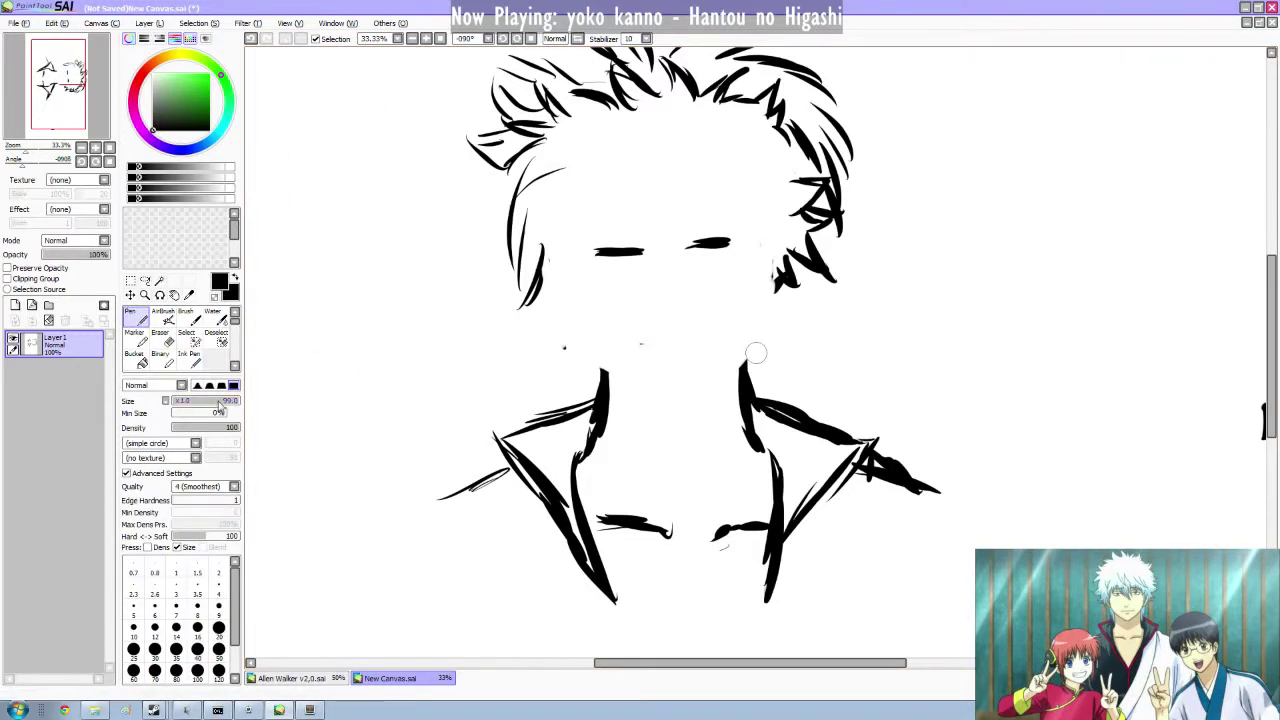
mouse_move(536, 252)
left_mouse_down()
mouse_move(600, 364)
mouse_move(662, 390)
mouse_move(704, 380)
mouse_move(734, 350)
left_mouse_up()
mouse_move(766, 286)
left_mouse_down()
mouse_move(773, 248)
mouse_move(736, 356)
left_mouse_up()
left_click_drag(766, 298, 684, 392)
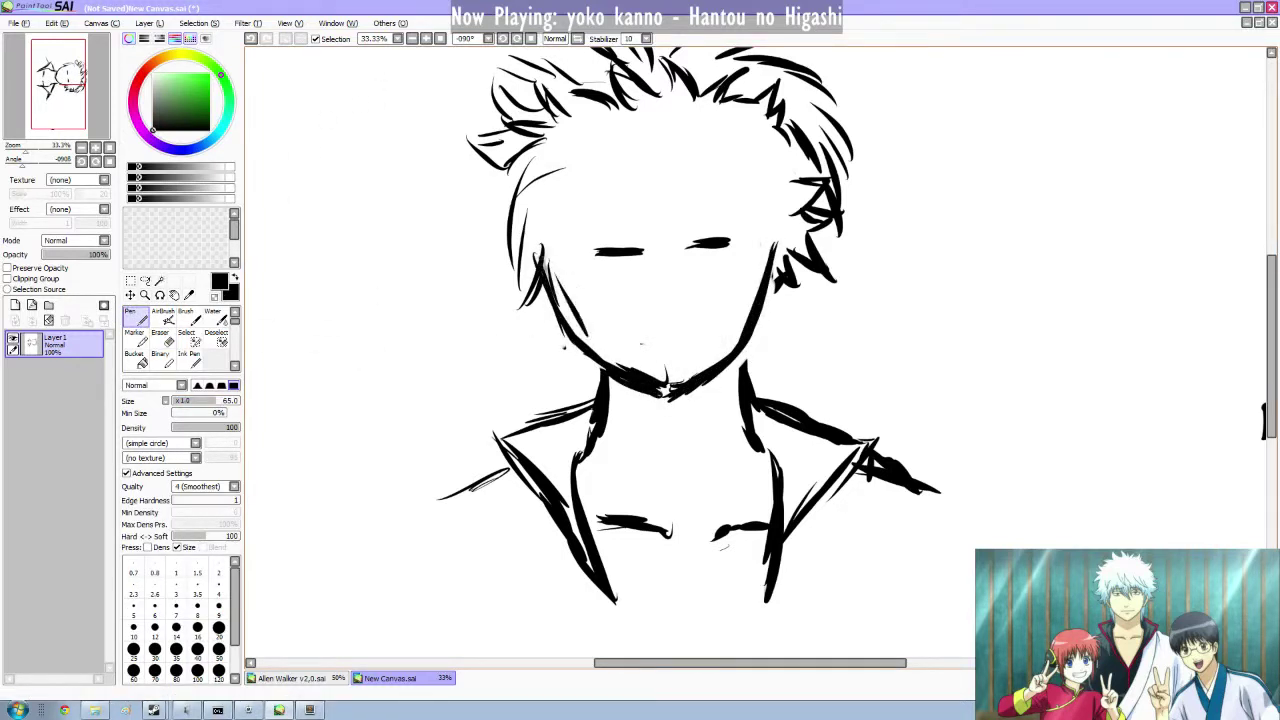
key("ctrl+z")
key("ctrl+z")
key("ctrl+z")
Draw the left side of the jaw from the temple down to a rounded chin.
mouse_move(536, 250)
left_mouse_down()
mouse_move(540, 288)
mouse_move(600, 372)
mouse_move(660, 398)
mouse_move(692, 380)
left_mouse_up()
left_click_drag(584, 362, 668, 410)
mouse_move(660, 404)
left_mouse_down()
mouse_move(730, 360)
mouse_move(672, 402)
left_mouse_up()
Draw the right side of the jaw between the chin and the temple, redoing the strokes that miss.
left_click_drag(650, 400, 734, 362)
mouse_move(736, 356)
left_mouse_down()
mouse_move(764, 290)
mouse_move(736, 356)
left_mouse_up()
left_click_drag(760, 247, 750, 350)
key("ctrl+z")
key("ctrl+z")
key("ctrl+z")
key("ctrl+z")
mouse_move(778, 248)
left_mouse_down()
mouse_move(768, 326)
mouse_move(666, 411)
left_mouse_up()
left_click_drag(779, 246, 768, 316)
Extend the left jaw line up toward the temple and erase both eye marks.
mouse_move(536, 228)
left_mouse_down()
mouse_move(540, 274)
mouse_move(730, 242)
left_mouse_up()
key("e")
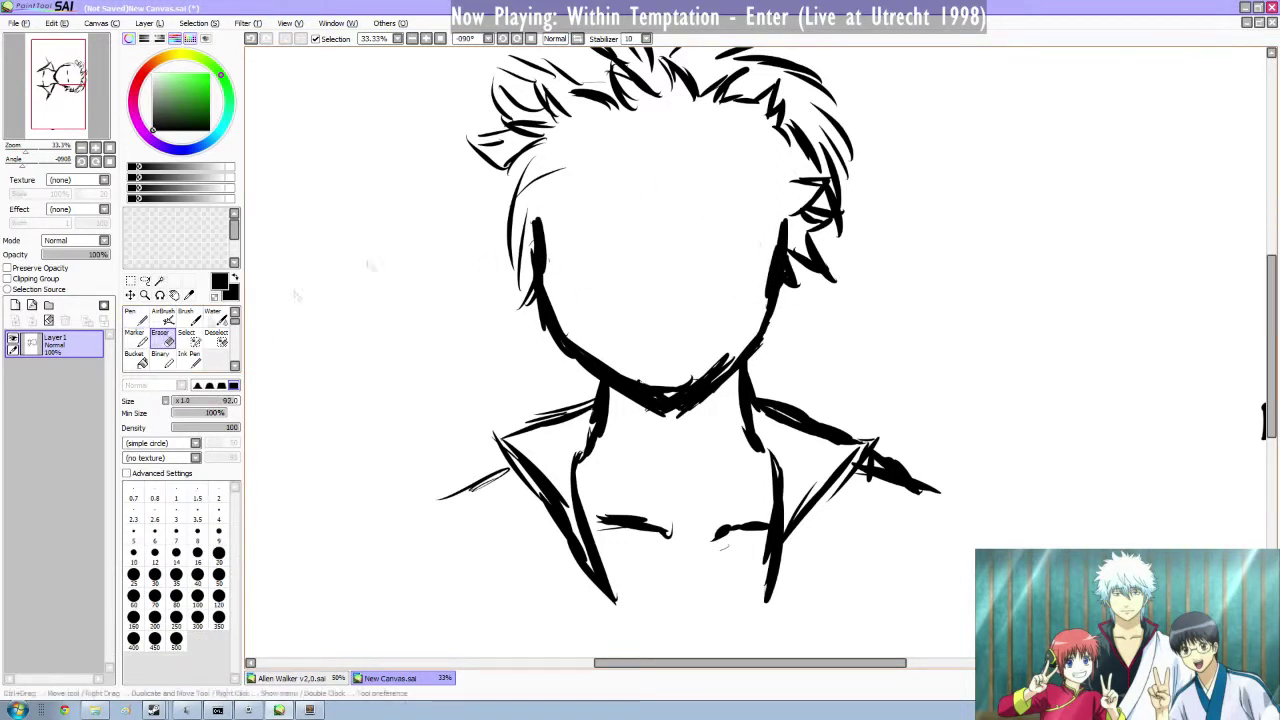
key("n")
key("alt+Tab")
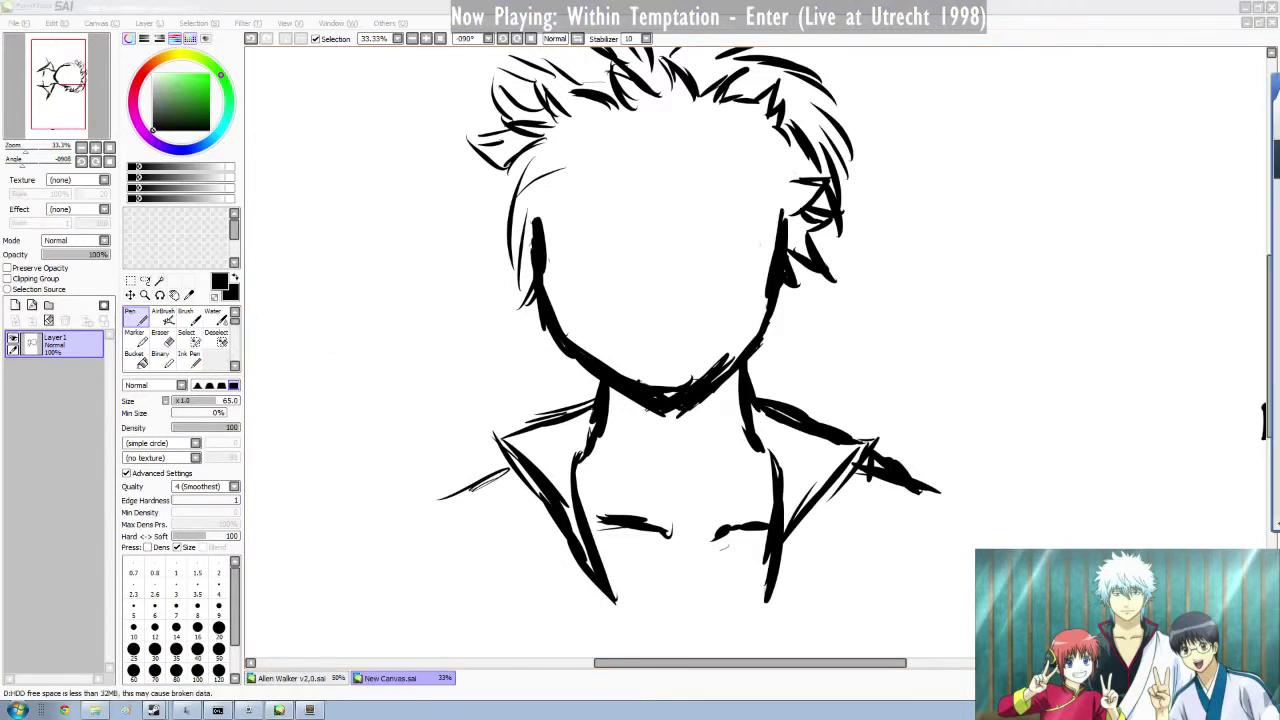
Erase the entire hair outline around the head using a larger eraser.
left_click(162, 338)
left_click_drag(556, 168, 522, 302)
left_click_drag(504, 138, 624, 92)
left_click_drag(1273, 386, 1273, 354)
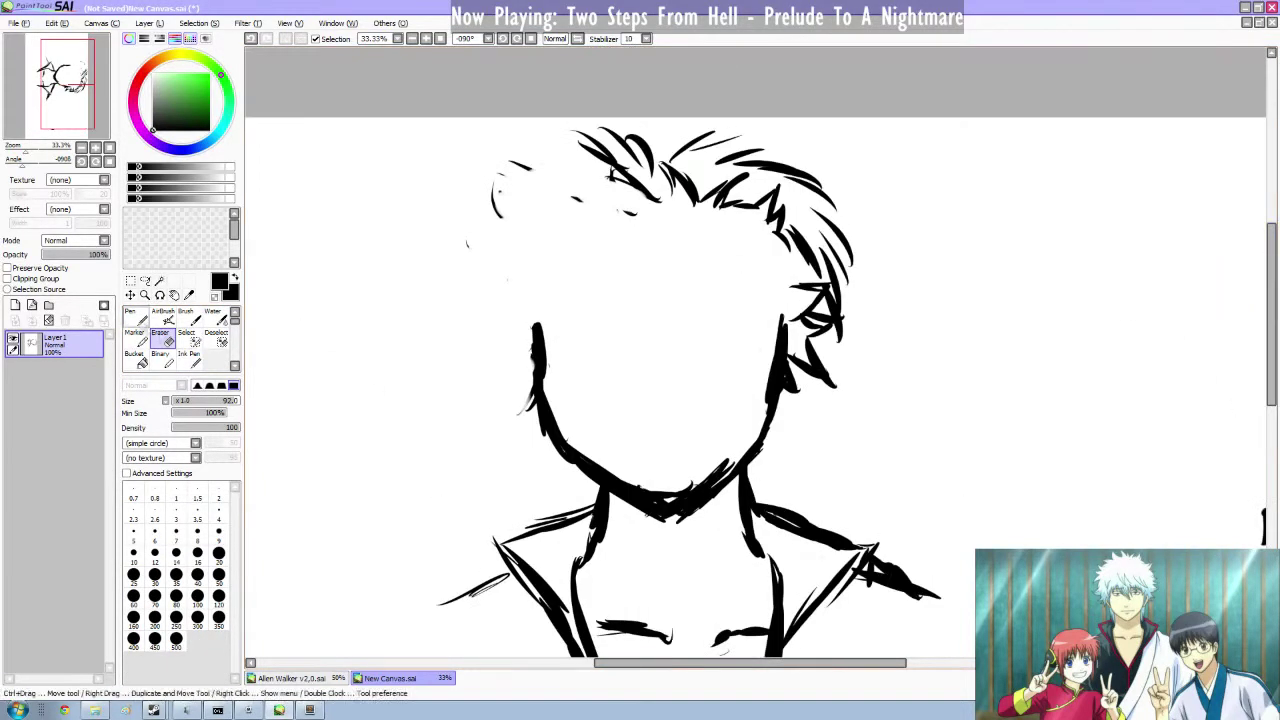
left_click(197, 597)
left_click_drag(522, 166, 499, 208)
mouse_move(575, 145)
left_mouse_down()
mouse_move(650, 165)
mouse_move(740, 150)
mouse_move(835, 290)
mouse_move(820, 365)
mouse_move(728, 200)
mouse_move(798, 305)
mouse_move(803, 382)
left_mouse_up()
Add strokes beside both temples and draw the nose, mouth and two narrow eyes with the pen.
left_click(135, 317)
left_click_drag(769, 434, 785, 385)
left_click_drag(523, 318, 548, 420)
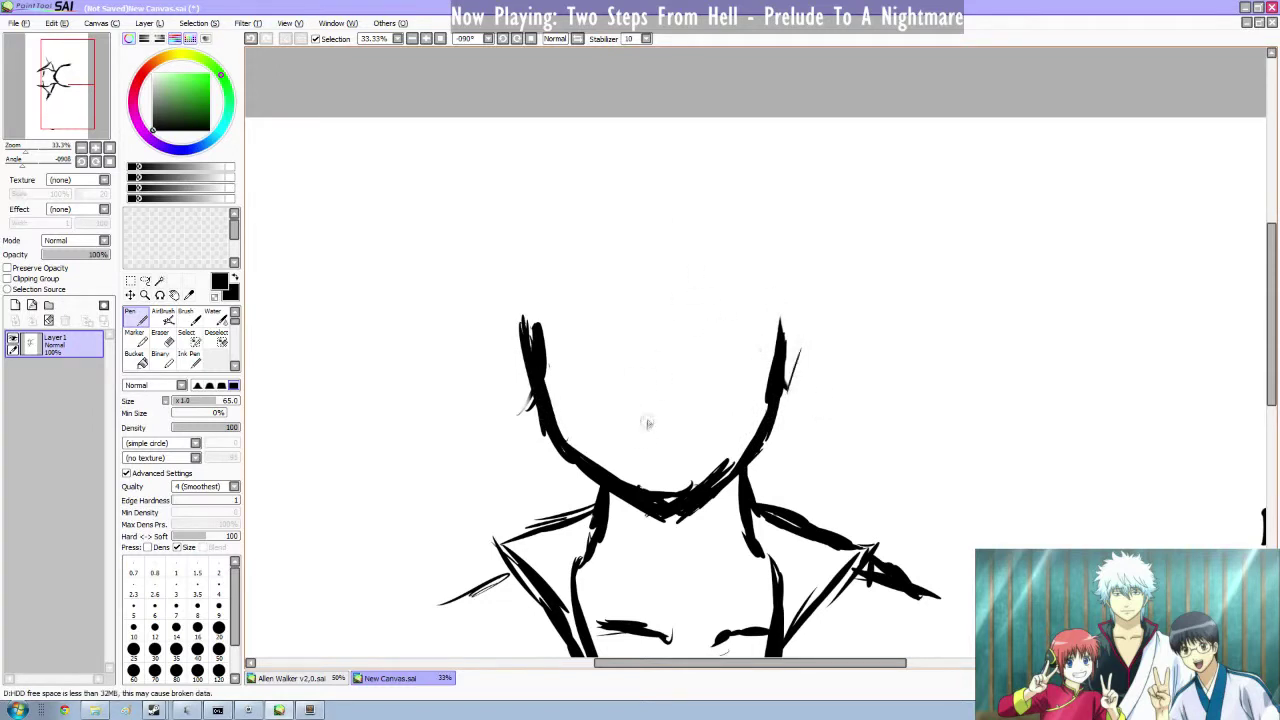
left_click_drag(630, 462, 710, 448)
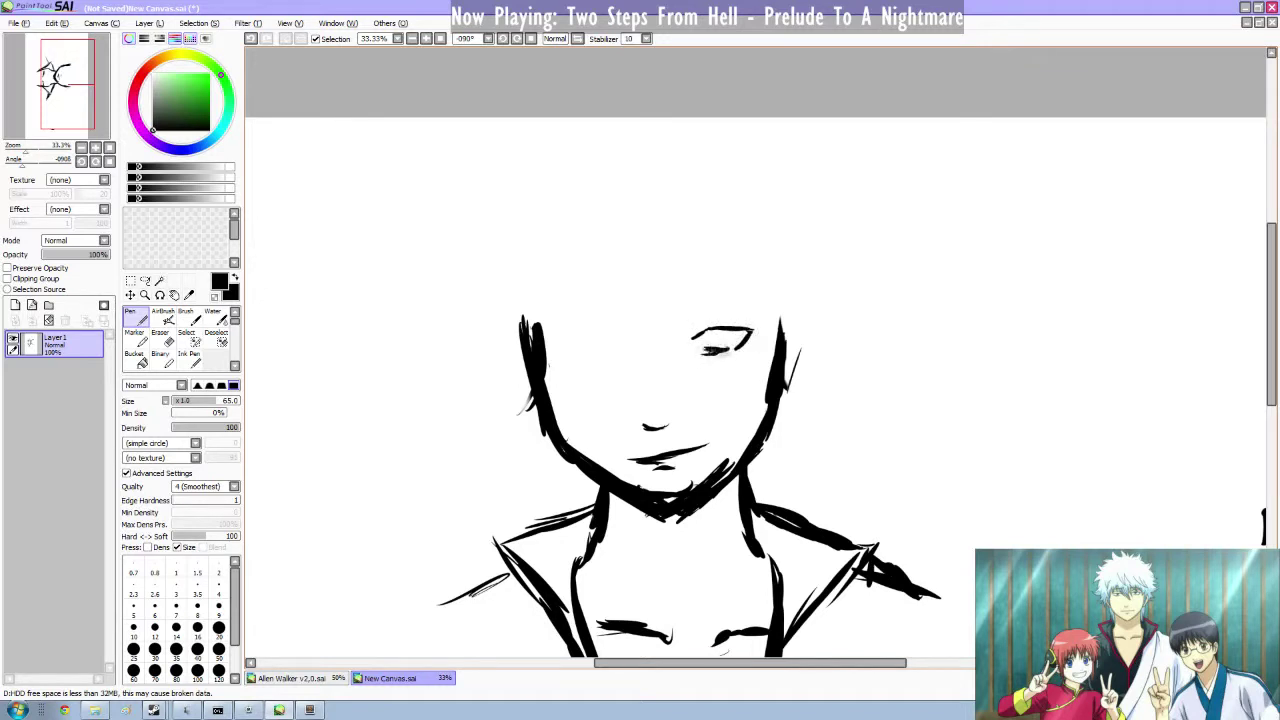
left_click_drag(613, 346, 566, 333)
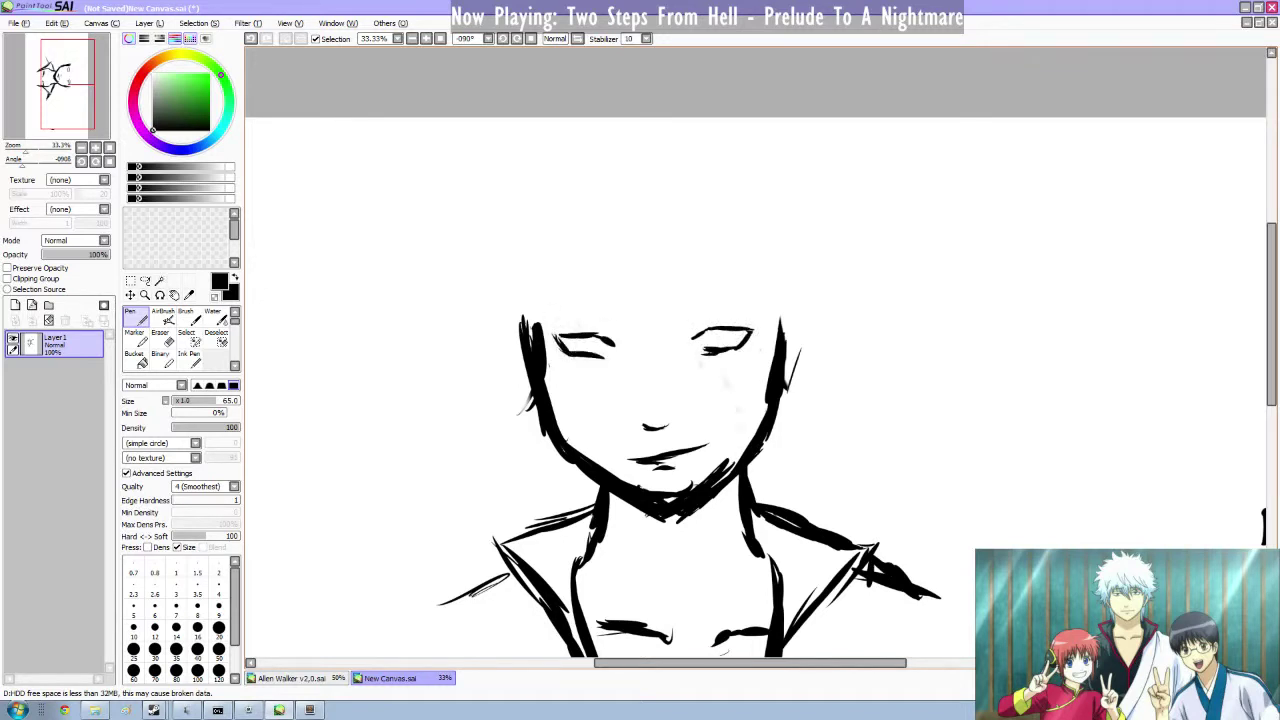
Select both eyes with a rectangular selection, move them slightly higher on the face and clear the selection.
left_click(216, 338)
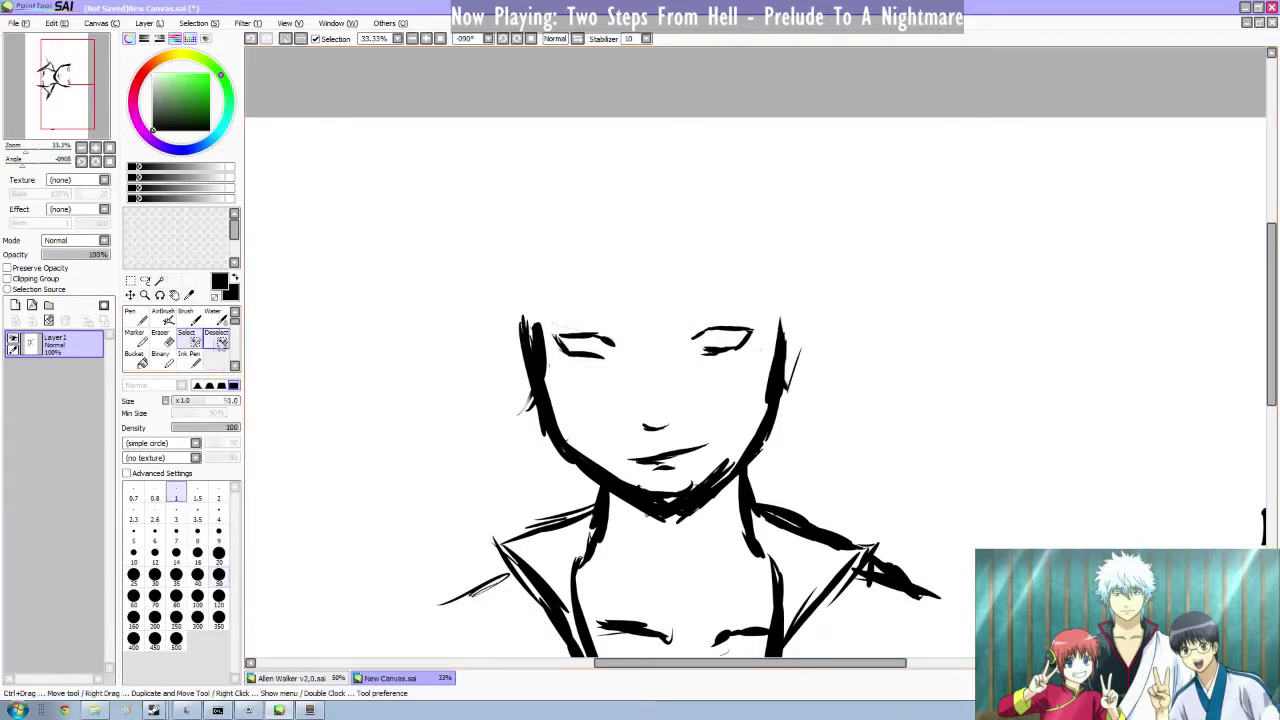
left_click(131, 281)
left_click_drag(545, 316, 764, 377)
key("space")
left_click_drag(666, 354, 704, 340)
key("ctrl")
key("ctrl+d")
left_click(135, 318)
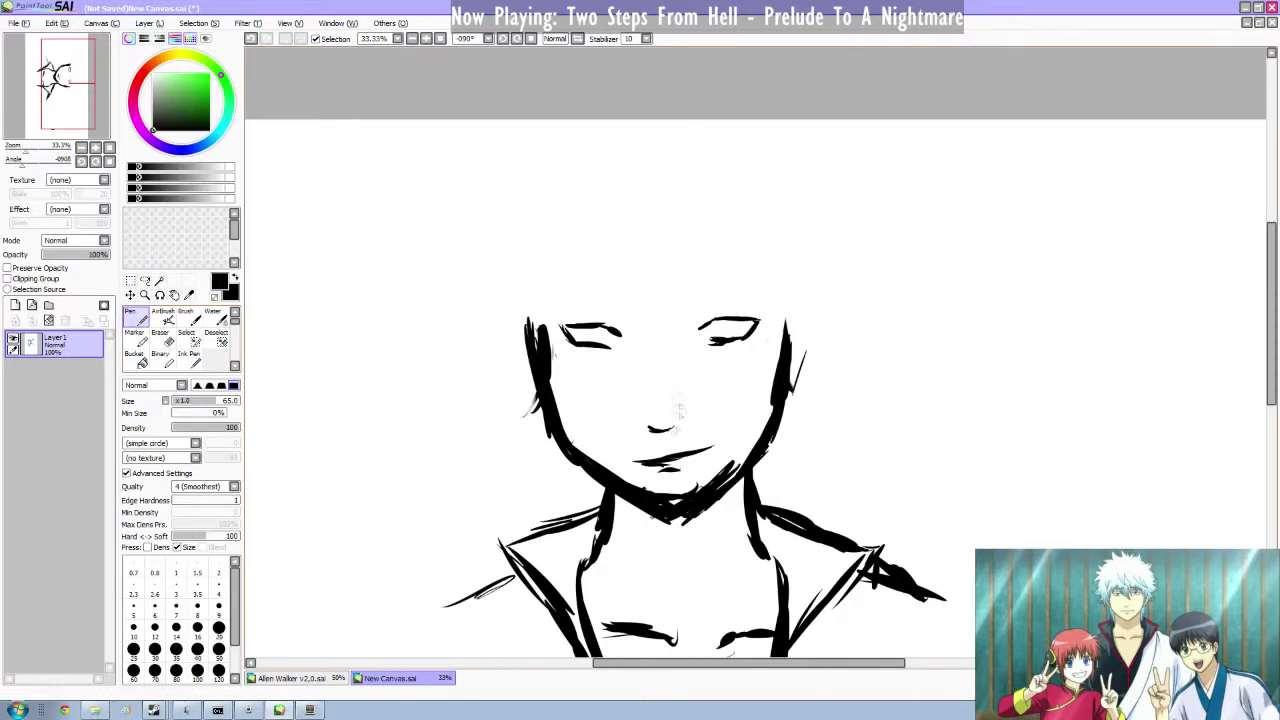
Draw pointed bangs over the forehead and left eye, with strands falling past the left temple.
mouse_move(640, 276)
left_mouse_down()
mouse_move(602, 340)
mouse_move(662, 360)
mouse_move(686, 352)
left_mouse_up()
left_click_drag(590, 254, 576, 322)
left_click_drag(586, 258, 600, 344)
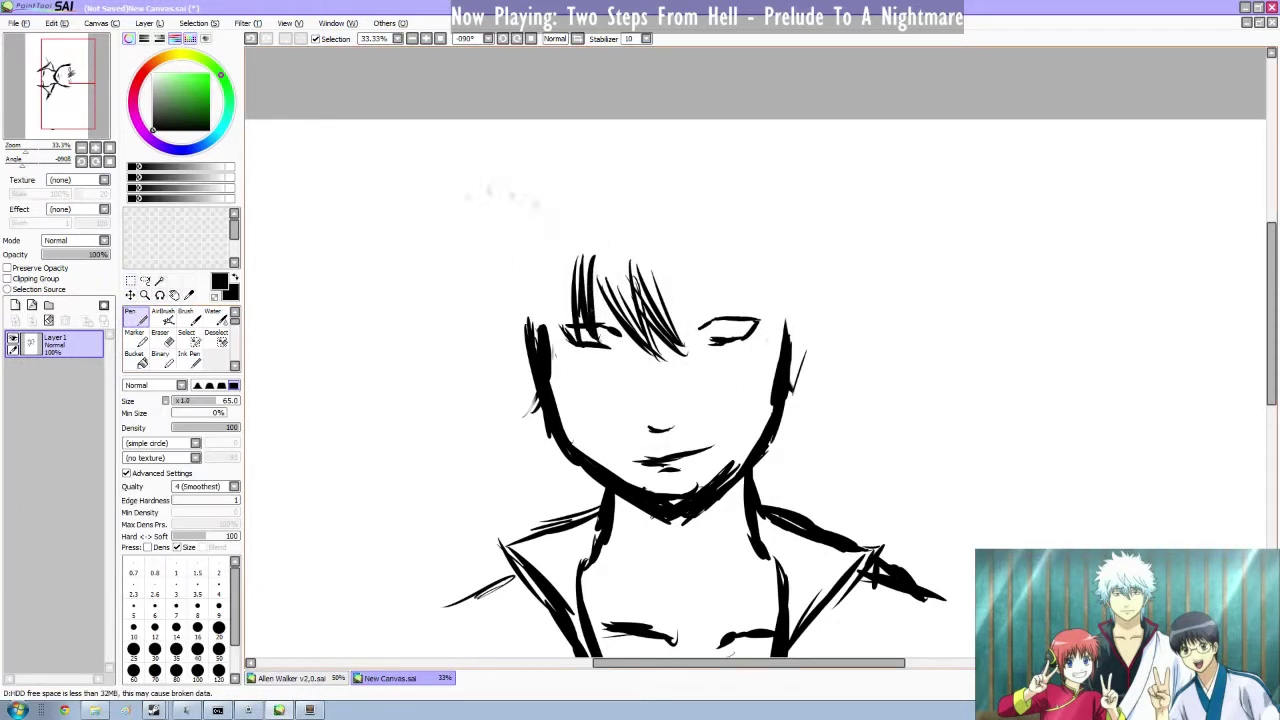
left_click_drag(562, 262, 552, 350)
left_click_drag(540, 278, 534, 390)
Draw jagged hair locks down the left side of the head, reaching past the jaw.
mouse_move(474, 304)
left_mouse_down()
mouse_move(446, 348)
mouse_move(456, 421)
mouse_move(506, 378)
left_mouse_up()
left_click_drag(538, 404, 499, 454)
key("ctrl+z")
left_click_drag(534, 406, 545, 506)
left_click_drag(493, 253, 473, 306)
left_click_drag(478, 251, 472, 308)
Continue the spiky hair outline up the left side of the head to the start of the crown.
left_click_drag(482, 210, 442, 274)
left_click_drag(444, 270, 490, 250)
left_click_drag(466, 240, 521, 228)
left_click_drag(460, 180, 526, 191)
left_click_drag(468, 186, 520, 197)
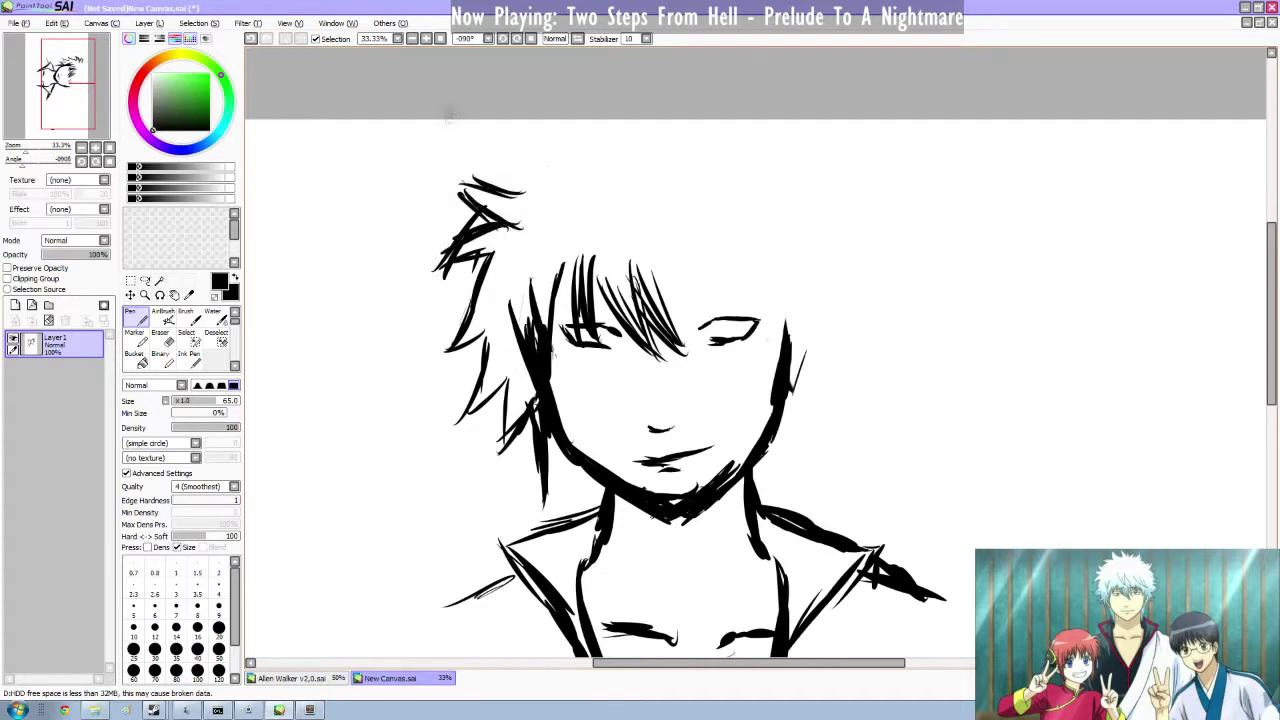
left_click_drag(469, 147, 518, 181)
left_click_drag(472, 143, 604, 144)
left_click_drag(1271, 332, 1271, 369)
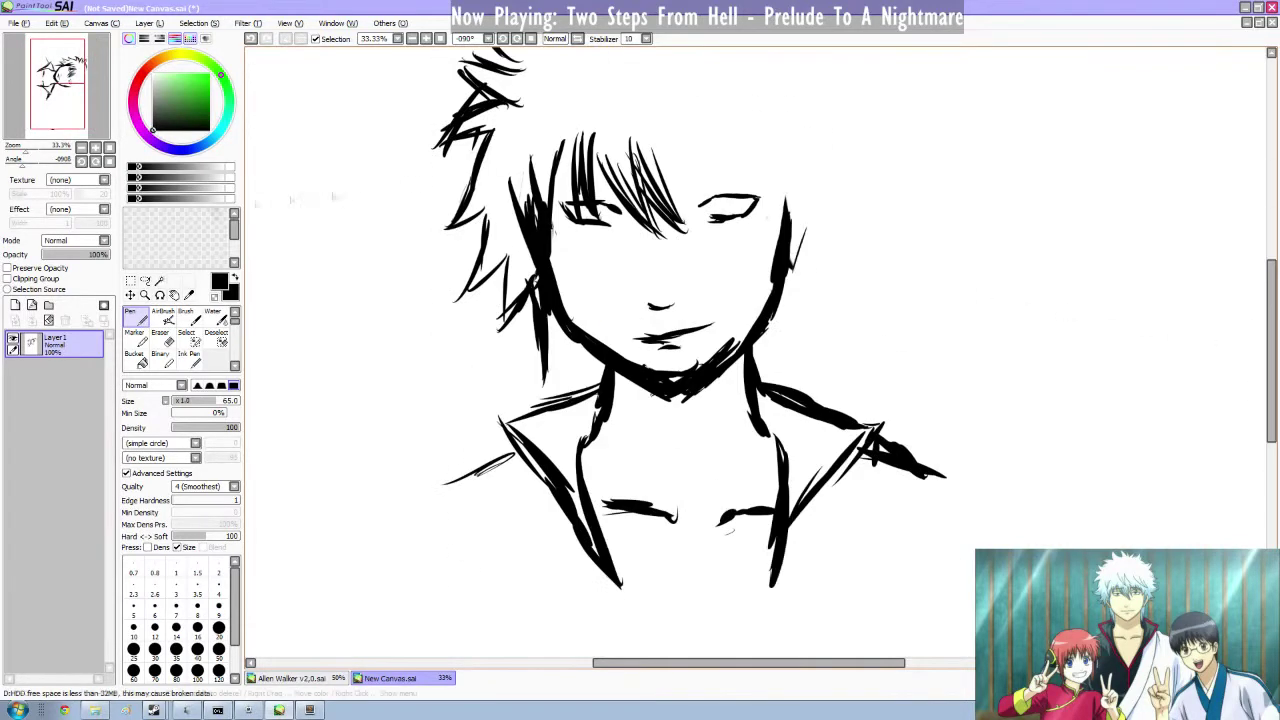
left_click(145, 281)
mouse_move(340, 598)
left_mouse_down()
mouse_move(545, 58)
mouse_move(466, 370)
left_mouse_up()
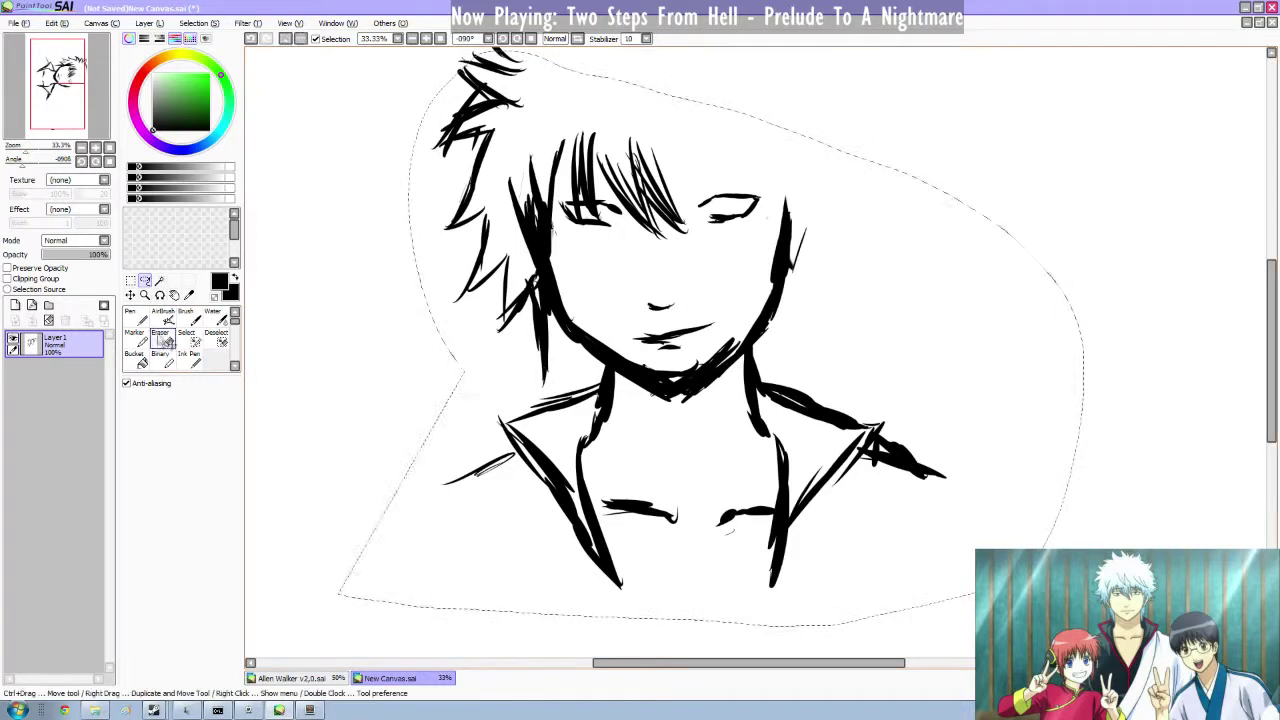
key("ctrl+z")
Select the whole figure with a rectangular selection, move it down on the canvas and clear the selection.
left_click(131, 281)
mouse_move(326, 614)
left_mouse_down()
mouse_move(1093, 25)
mouse_move(1048, 153)
left_mouse_up()
left_click(130, 295)
mouse_move(683, 338)
left_mouse_down()
mouse_move(686, 434)
mouse_move(684, 421)
left_mouse_up()
left_click(134, 317)
left_click(145, 281)
left_click(302, 288)
left_click(134, 317)
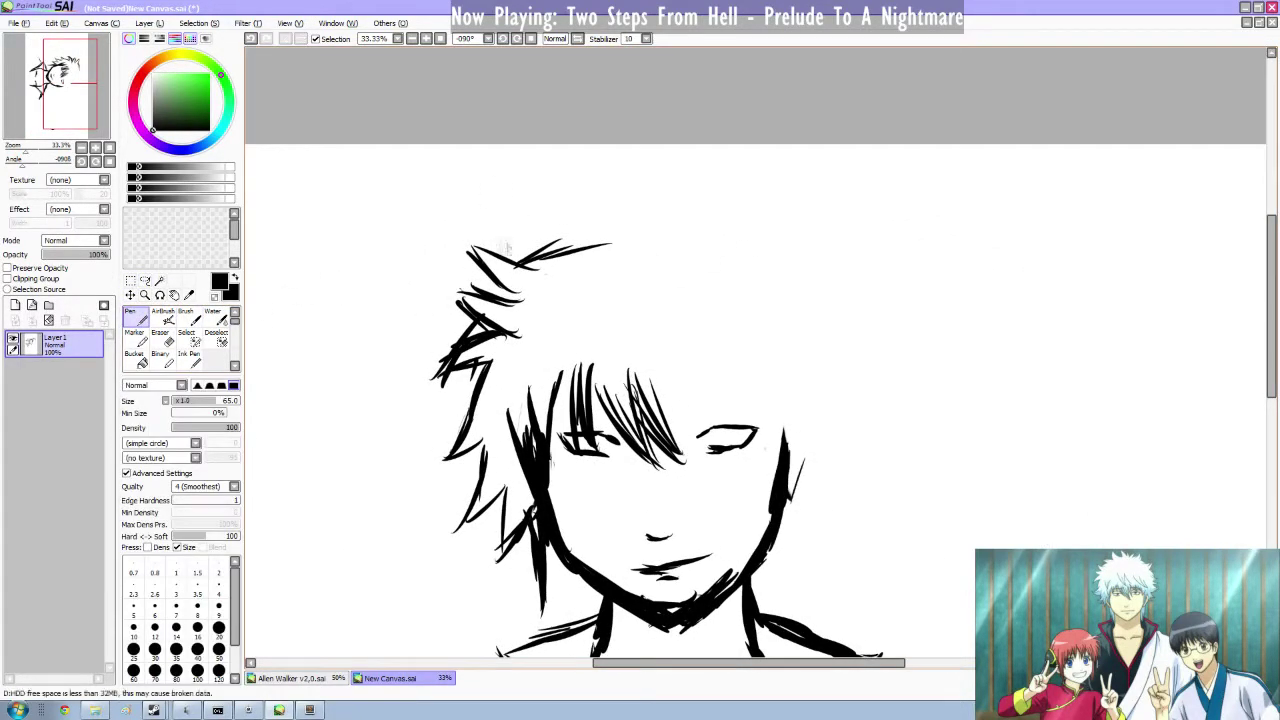
Draw hair spikes from the upper left of the head to the middle of the crown.
left_click_drag(500, 262, 574, 233)
mouse_move(546, 190)
left_mouse_down()
mouse_move(602, 256)
mouse_move(616, 226)
left_mouse_up()
left_click_drag(618, 182, 683, 244)
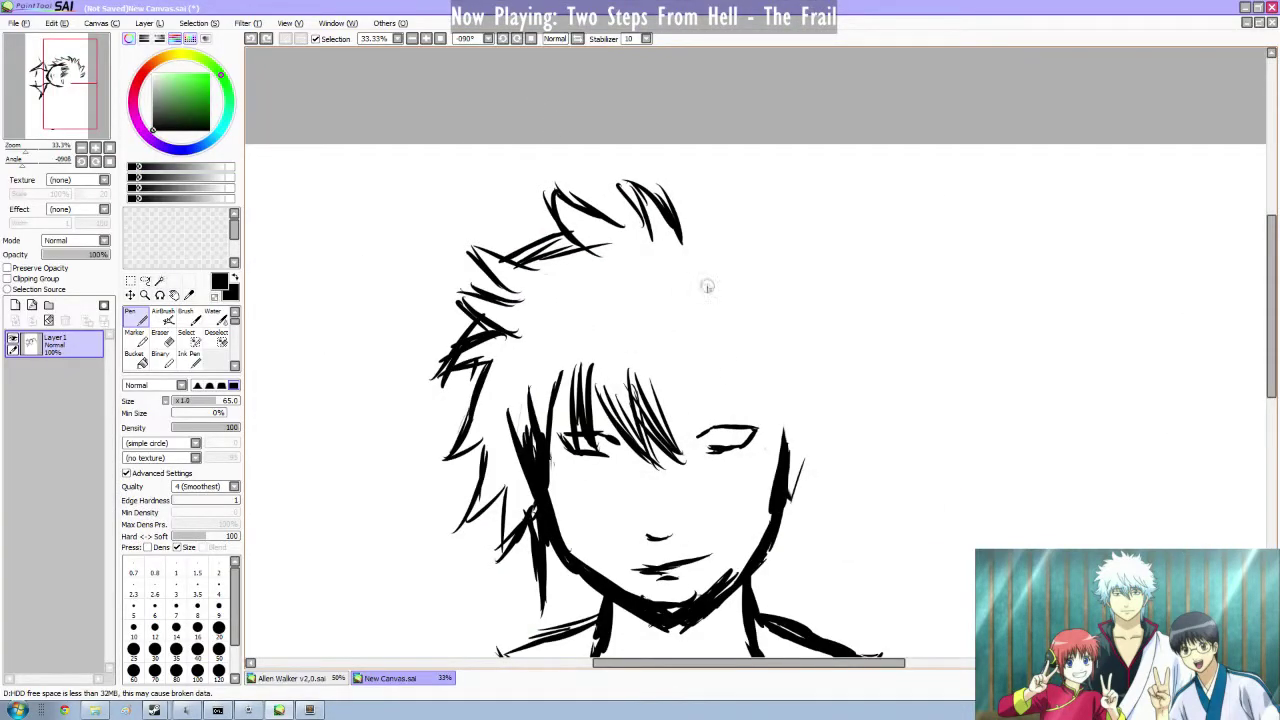
left_click_drag(627, 188, 623, 228)
mouse_move(611, 170)
left_mouse_down()
mouse_move(670, 212)
mouse_move(683, 242)
left_mouse_up()
Draw hair spikes from the middle of the crown over the upper right and down the right side of the head.
mouse_move(683, 190)
left_mouse_down()
mouse_move(699, 236)
mouse_move(737, 194)
left_mouse_up()
mouse_move(702, 212)
left_mouse_down()
mouse_move(752, 209)
mouse_move(746, 240)
left_mouse_up()
left_click_drag(768, 192, 750, 244)
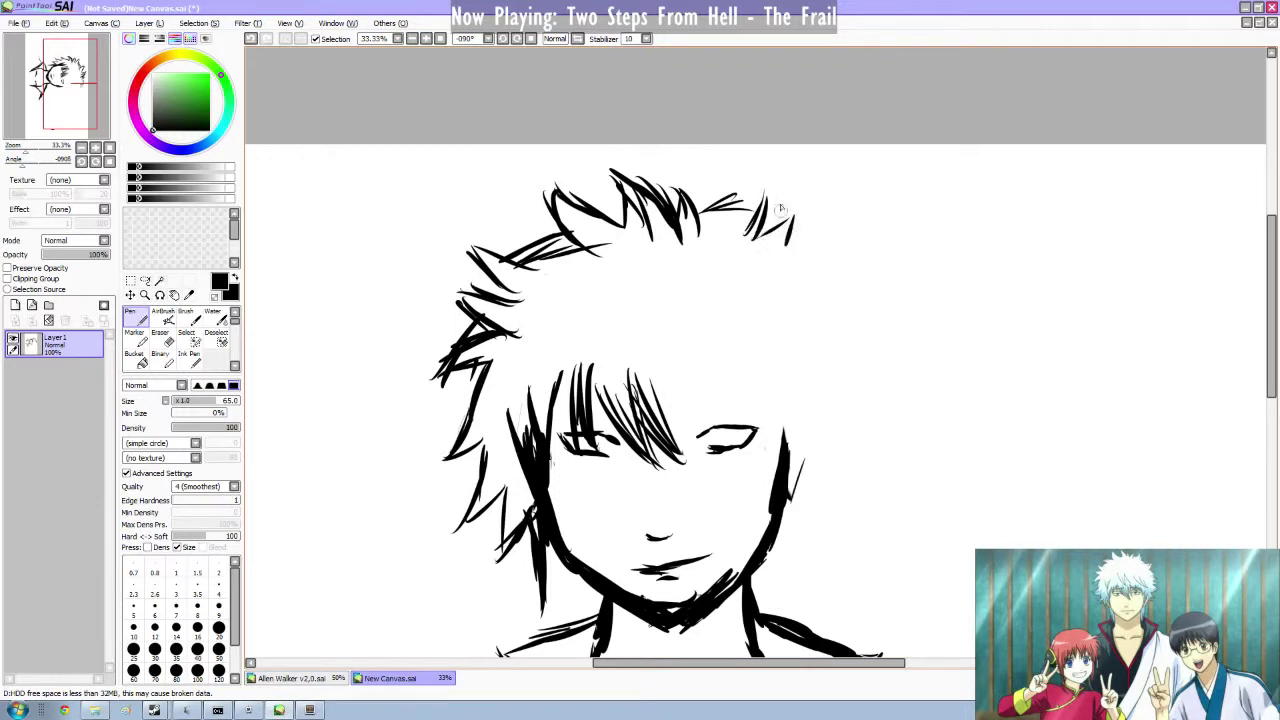
mouse_move(788, 238)
left_mouse_down()
mouse_move(840, 318)
mouse_move(852, 276)
mouse_move(820, 332)
left_mouse_up()
mouse_move(868, 288)
left_mouse_down()
mouse_move(829, 343)
mouse_move(870, 340)
left_mouse_up()
mouse_move(834, 342)
left_mouse_down()
mouse_move(870, 370)
mouse_move(888, 354)
left_mouse_up()
mouse_move(888, 356)
left_mouse_down()
mouse_move(840, 366)
mouse_move(884, 414)
left_mouse_up()
left_click_drag(882, 418, 858, 448)
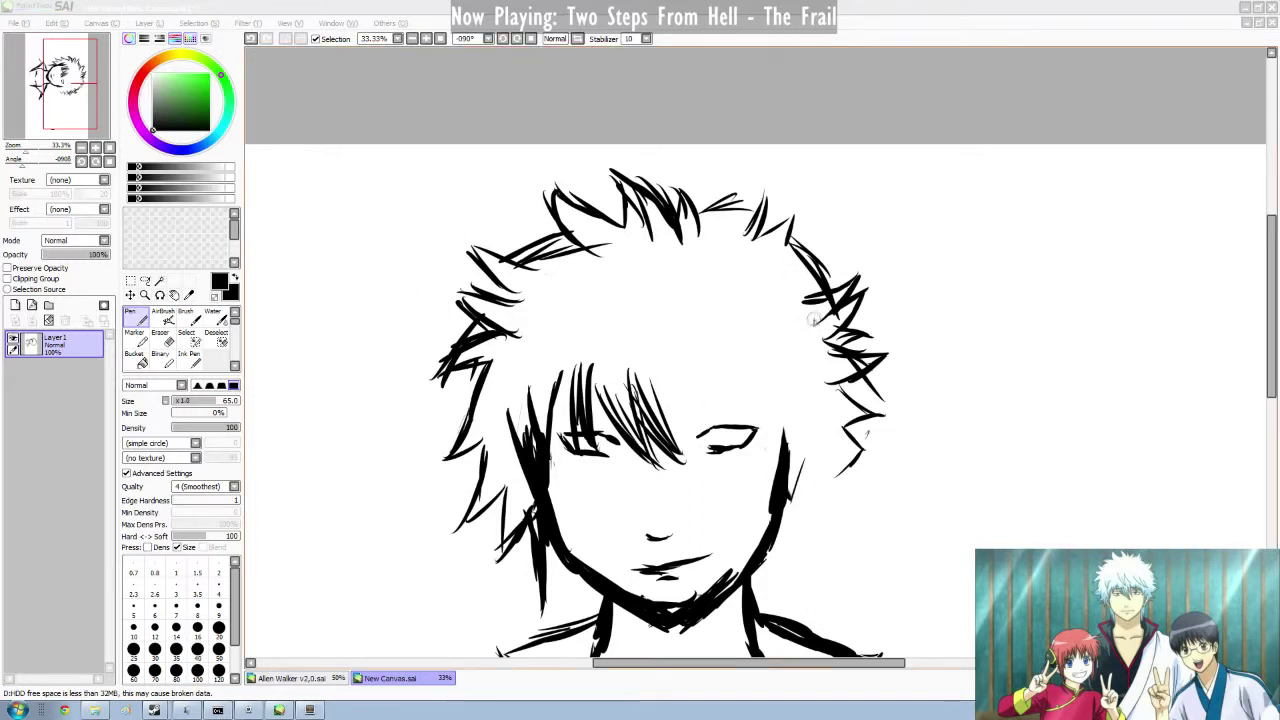
Erase the lower spikes on the right side of the head and redraw them as jagged locks down to the ear.
key("e")
left_click_drag(868, 360, 857, 437)
key("n")
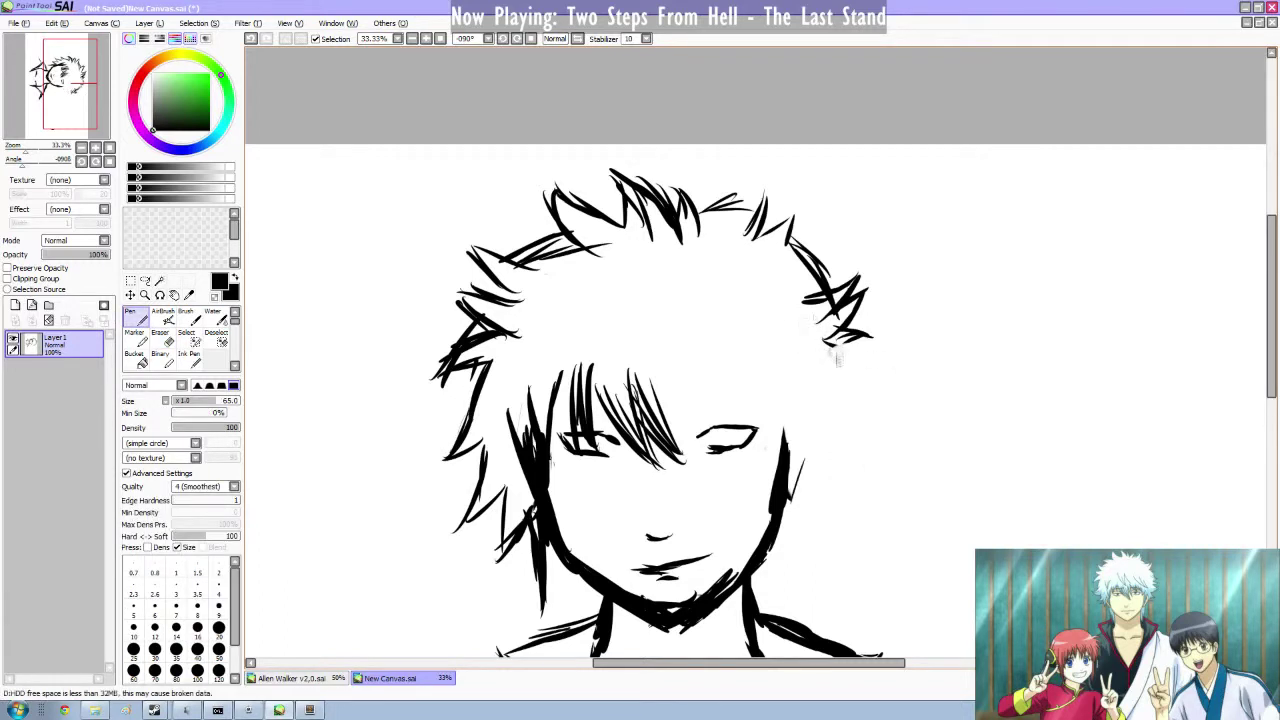
left_click_drag(832, 343, 882, 382)
mouse_move(852, 372)
left_mouse_down()
mouse_move(868, 402)
mouse_move(896, 400)
mouse_move(893, 428)
left_mouse_up()
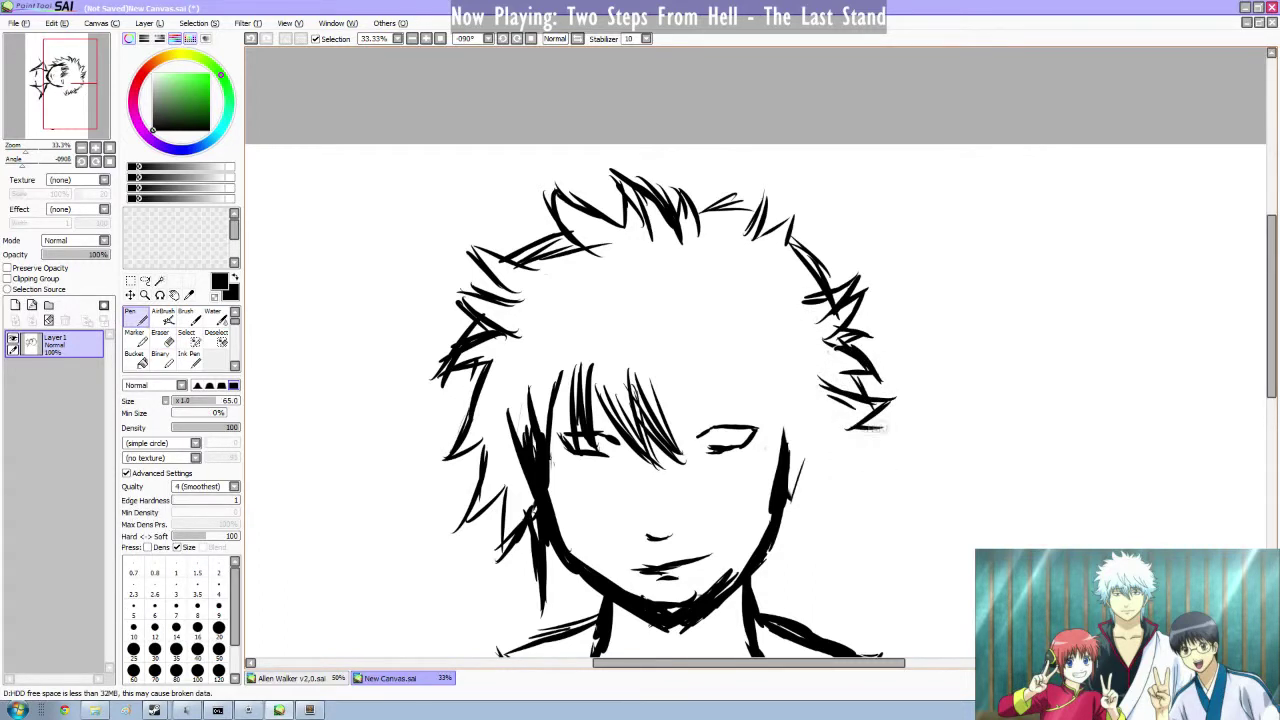
key("alt+Tab")
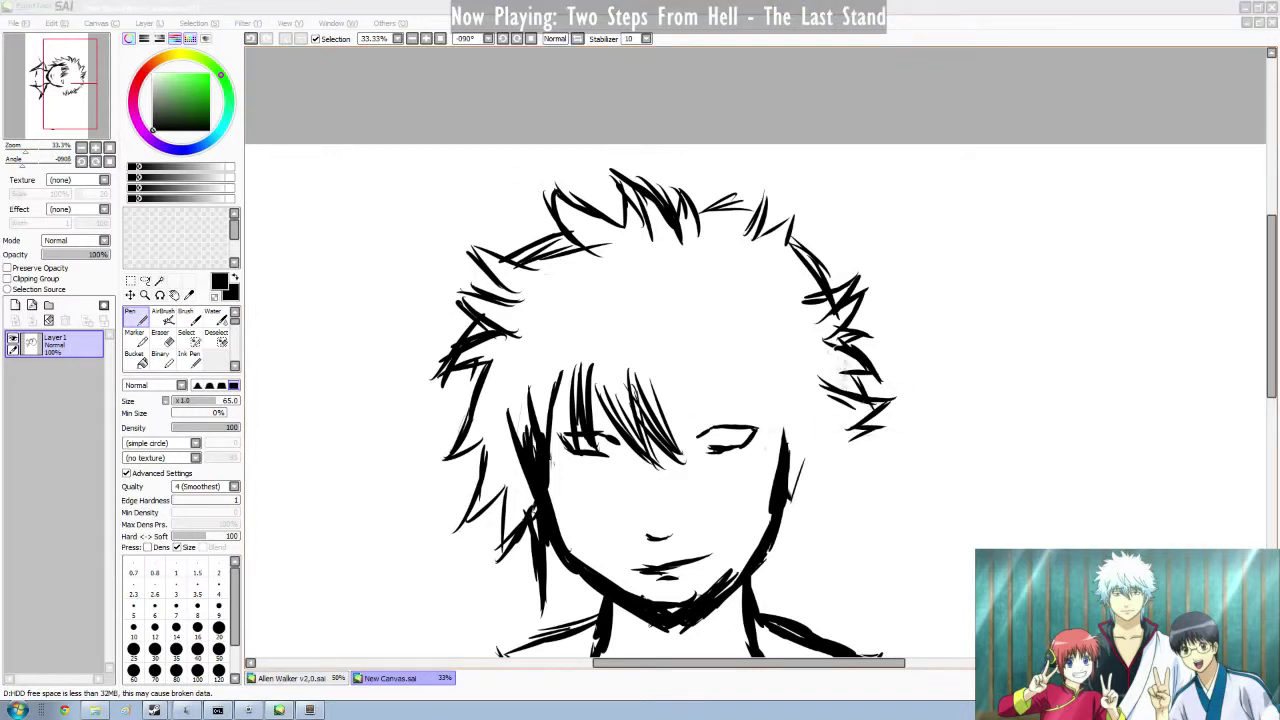
left_click_drag(863, 452, 823, 437)
mouse_move(900, 432)
left_mouse_down()
mouse_move(845, 452)
mouse_move(815, 490)
mouse_move(850, 520)
left_mouse_up()
Draw the ear at the right edge of the face and add pointed bangs over the right half of the forehead.
left_click_drag(778, 490, 810, 542)
left_click_drag(790, 454, 806, 474)
mouse_move(662, 370)
left_mouse_down()
mouse_move(690, 465)
mouse_move(726, 432)
left_mouse_up()
left_click_drag(708, 372, 758, 424)
mouse_move(745, 365)
left_mouse_down()
mouse_move(792, 492)
mouse_move(866, 518)
mouse_move(872, 503)
mouse_move(832, 545)
left_mouse_up()
Draw thin hanging hair locks beside the jaw and neck on both sides.
left_click_drag(797, 530, 827, 631)
left_click_drag(527, 560, 521, 633)
left_click_drag(527, 537, 505, 621)
left_click_drag(540, 571, 519, 635)
left_click_drag(797, 553, 806, 625)
Extend both edges of the open collar down to the bottom of the canvas, undoing stray strokes.
left_click_drag(1271, 325, 1271, 396)
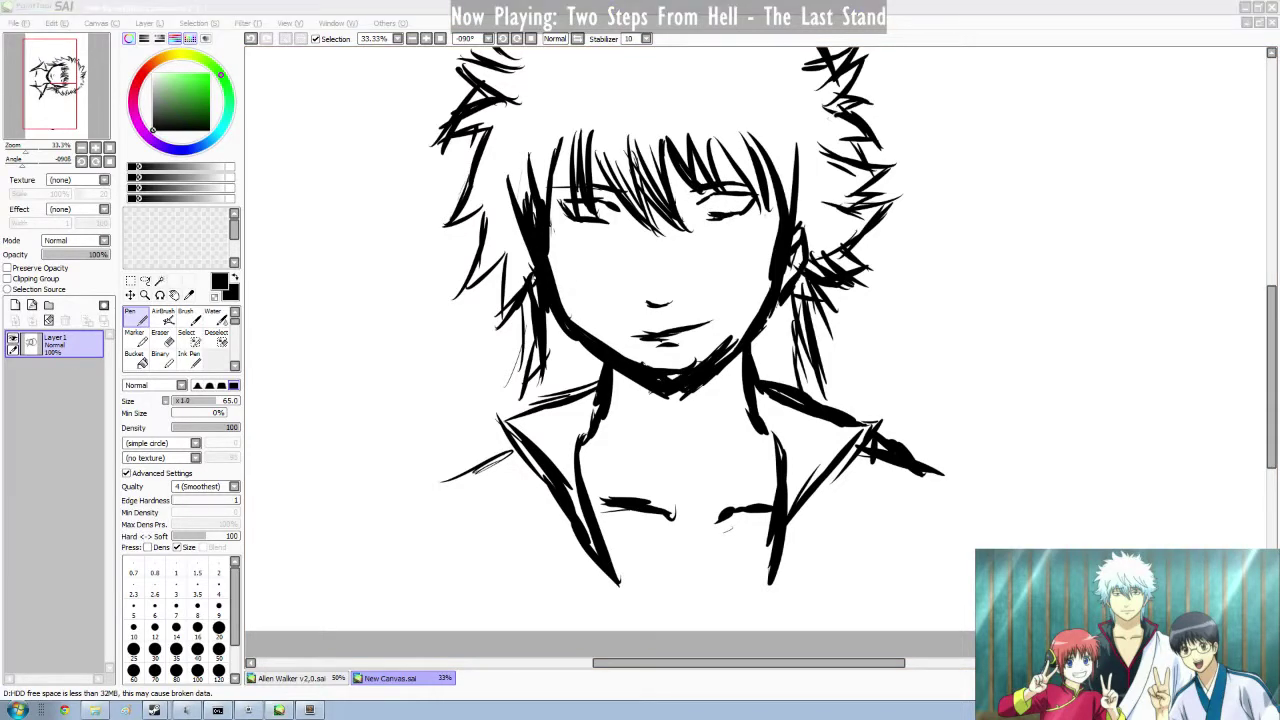
left_click_drag(1271, 340, 1271, 350)
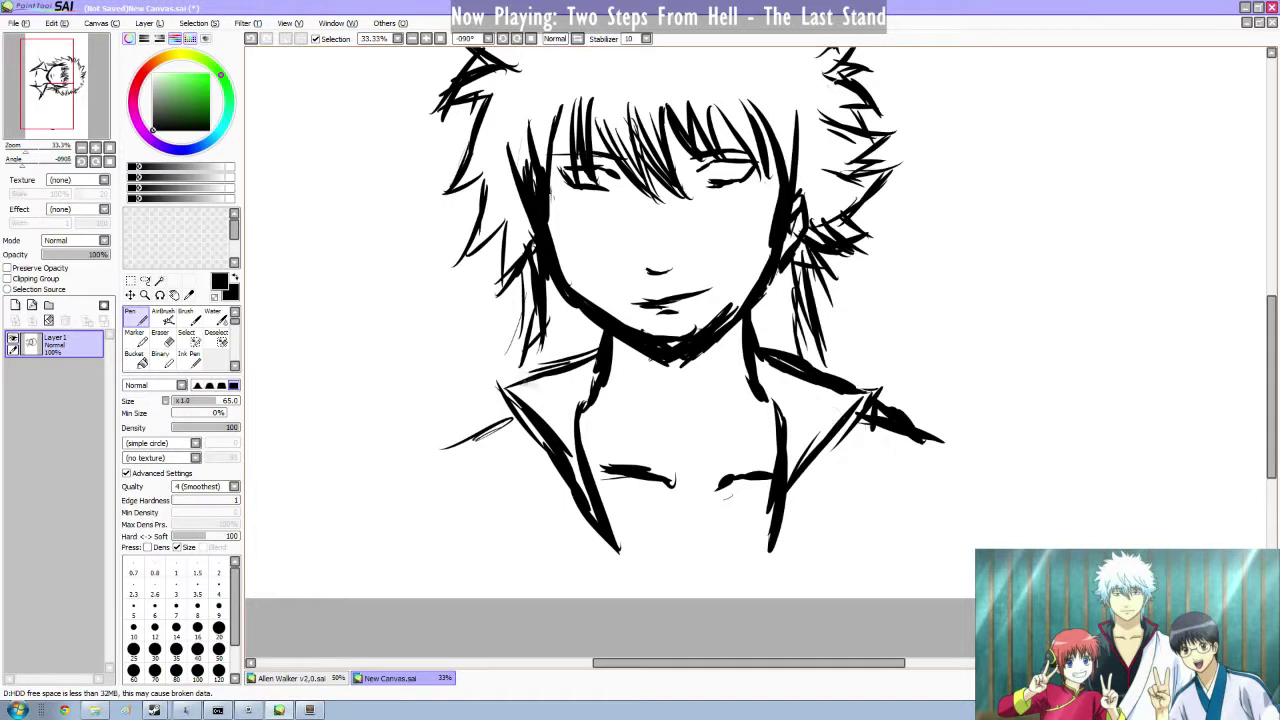
mouse_move(540, 425)
left_mouse_down()
mouse_move(620, 560)
mouse_move(665, 597)
left_mouse_up()
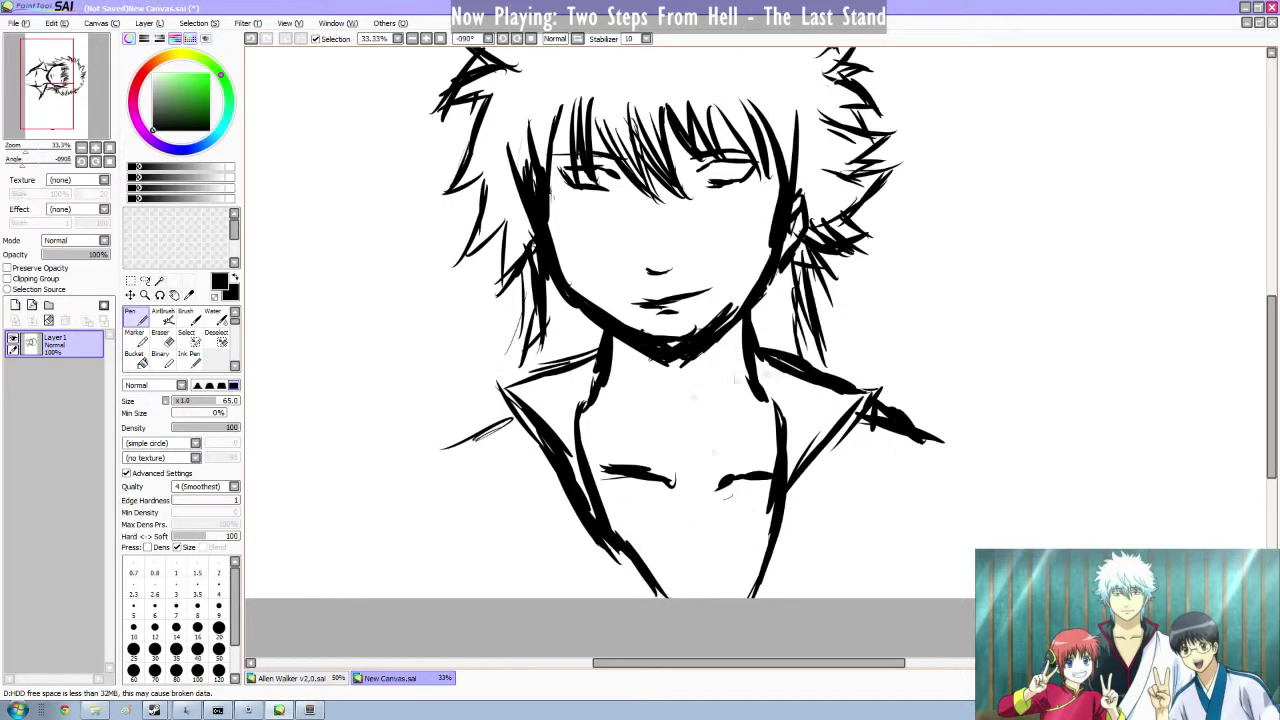
key("ctrl+z")
key("ctrl+z")
Redraw the mouth as a wider line and clean up the nose mark with the Eraser.
left_click_drag(622, 301, 720, 288)
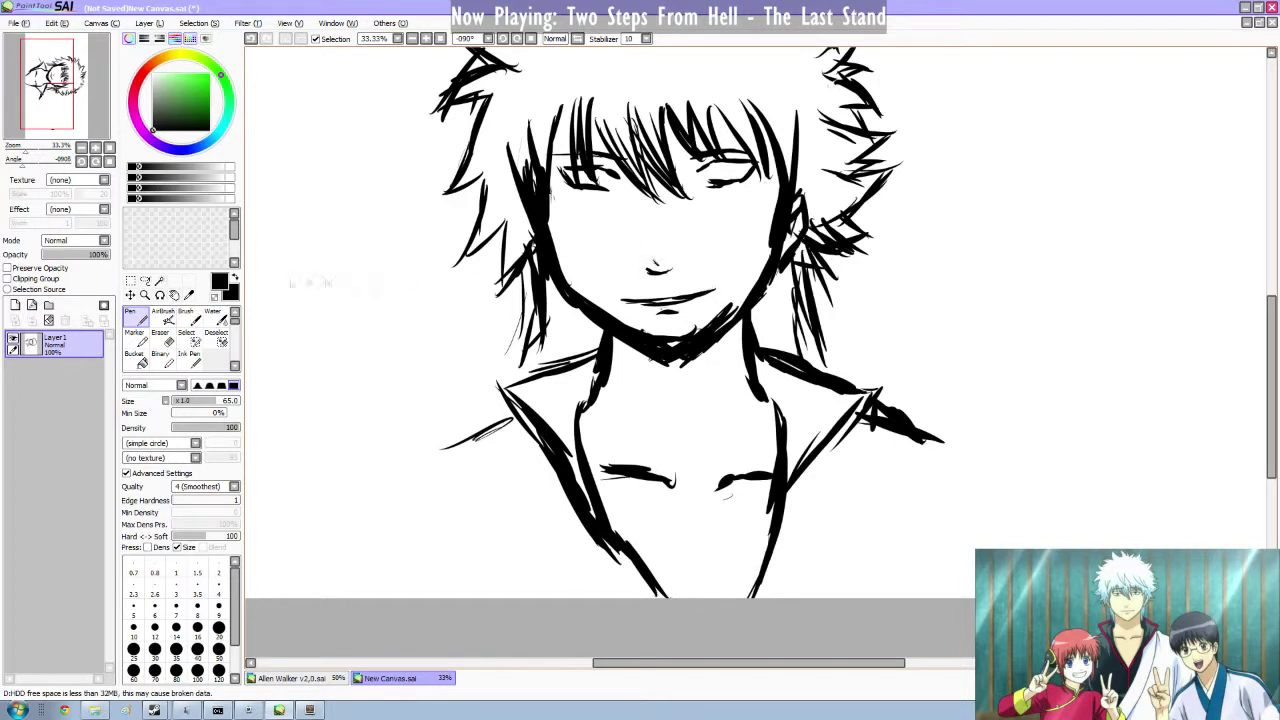
key("e")
left_click_drag(650, 265, 672, 278)
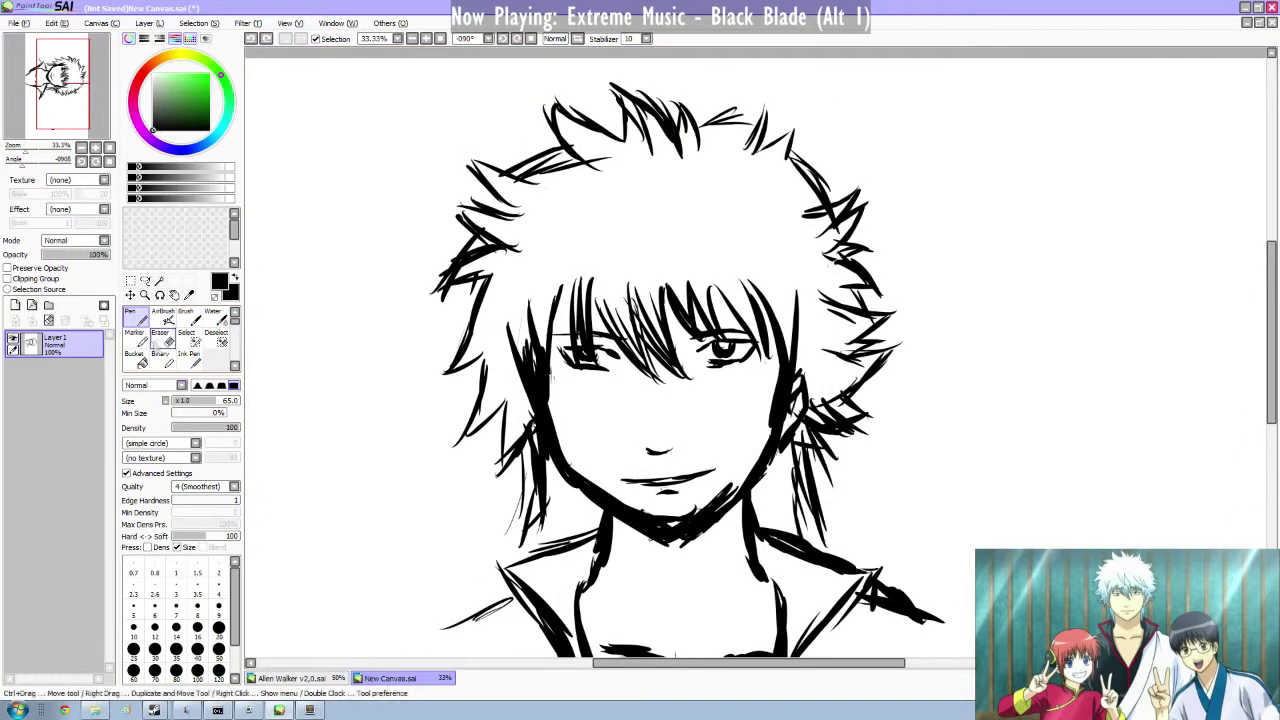
Select the upper hair with a rectangular selection, move it slightly up and to the left, and clear the selection.
key("ctrl")
left_click_drag(363, 78, 904, 226)
key("ctrl")
mouse_move(618, 220)
left_mouse_down()
mouse_move(603, 203)
mouse_move(637, 184)
left_mouse_up()
key("ctrl+d")
Add a spike at the gap in the left hair outline, nudge the selected left side locks and clear the selection.
left_click(137, 318)
mouse_move(427, 192)
left_mouse_down()
mouse_move(474, 240)
mouse_move(531, 350)
mouse_move(511, 481)
left_mouse_up()
left_click(162, 340)
left_click(131, 281)
key("ctrl")
mouse_move(480, 358)
left_mouse_down()
mouse_move(457, 370)
mouse_move(470, 355)
left_mouse_up()
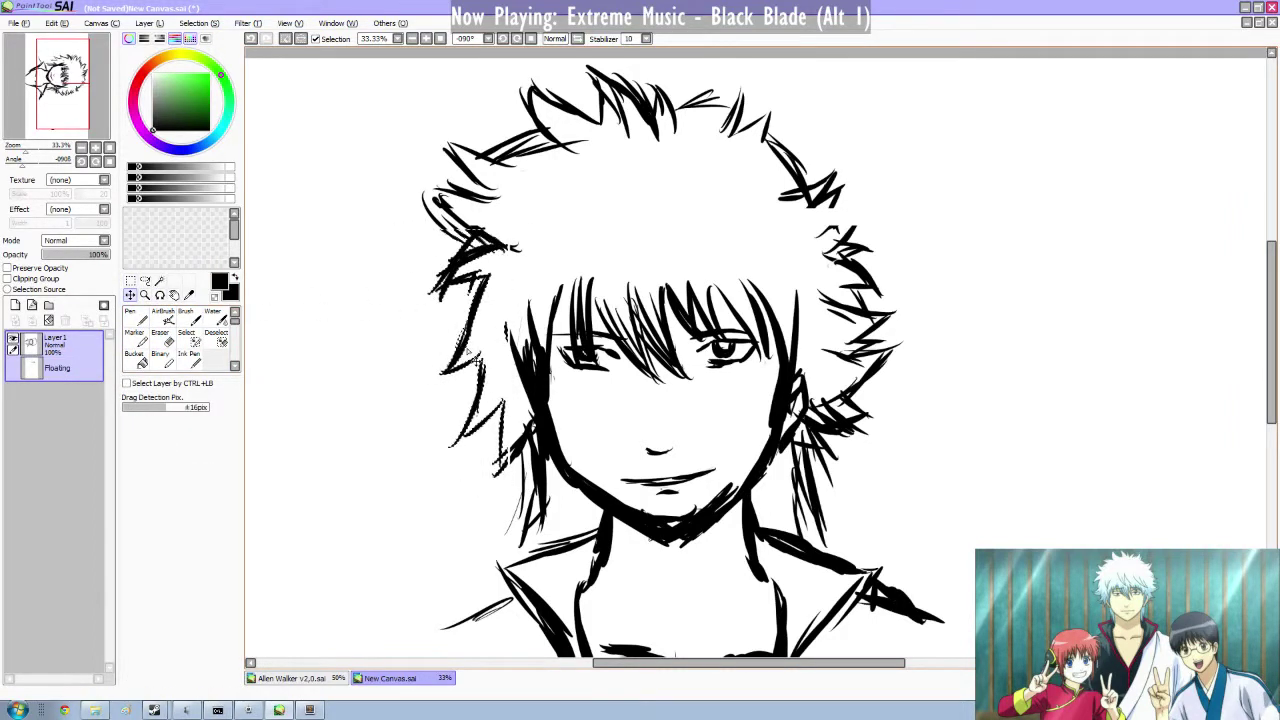
key("ctrl+d")
Thicken the spikes on the left side of the hair where the moved parts meet.
left_click(137, 318)
mouse_move(503, 246)
left_mouse_down()
mouse_move(466, 249)
mouse_move(434, 287)
left_mouse_up()
left_click_drag(484, 276, 438, 318)
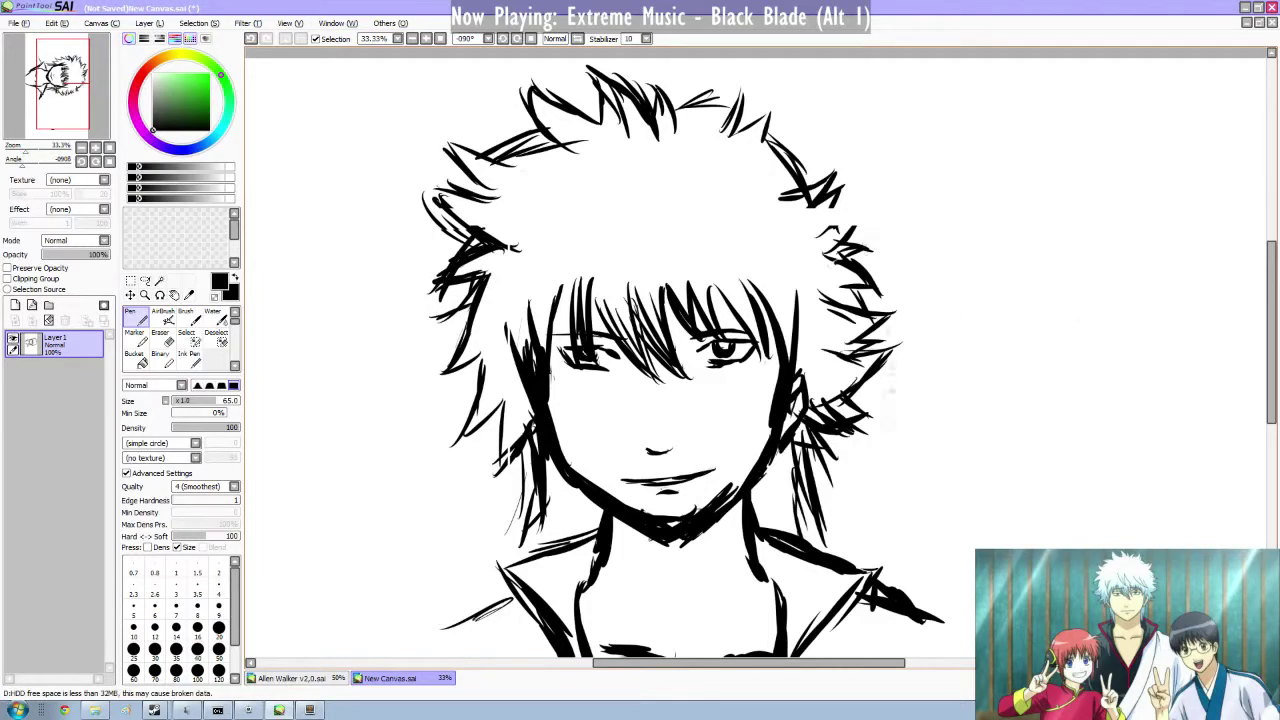
Erase the hair outline along the left side and upper left of the head.
mouse_move(1270, 325)
left_mouse_down()
mouse_move(1270, 364)
mouse_move(1264, 341)
left_mouse_up()
left_click(162, 338)
mouse_move(500, 204)
left_mouse_down()
mouse_move(440, 245)
mouse_move(464, 385)
mouse_move(532, 468)
mouse_move(532, 495)
left_mouse_up()
key("ctrl+z")
key("ctrl+z")
mouse_move(536, 388)
left_mouse_down()
mouse_move(467, 412)
mouse_move(435, 244)
mouse_move(497, 106)
mouse_move(547, 105)
mouse_move(568, 83)
mouse_move(533, 60)
left_mouse_up()
left_click_drag(1270, 346, 1270, 320)
left_click_drag(492, 240, 519, 297)
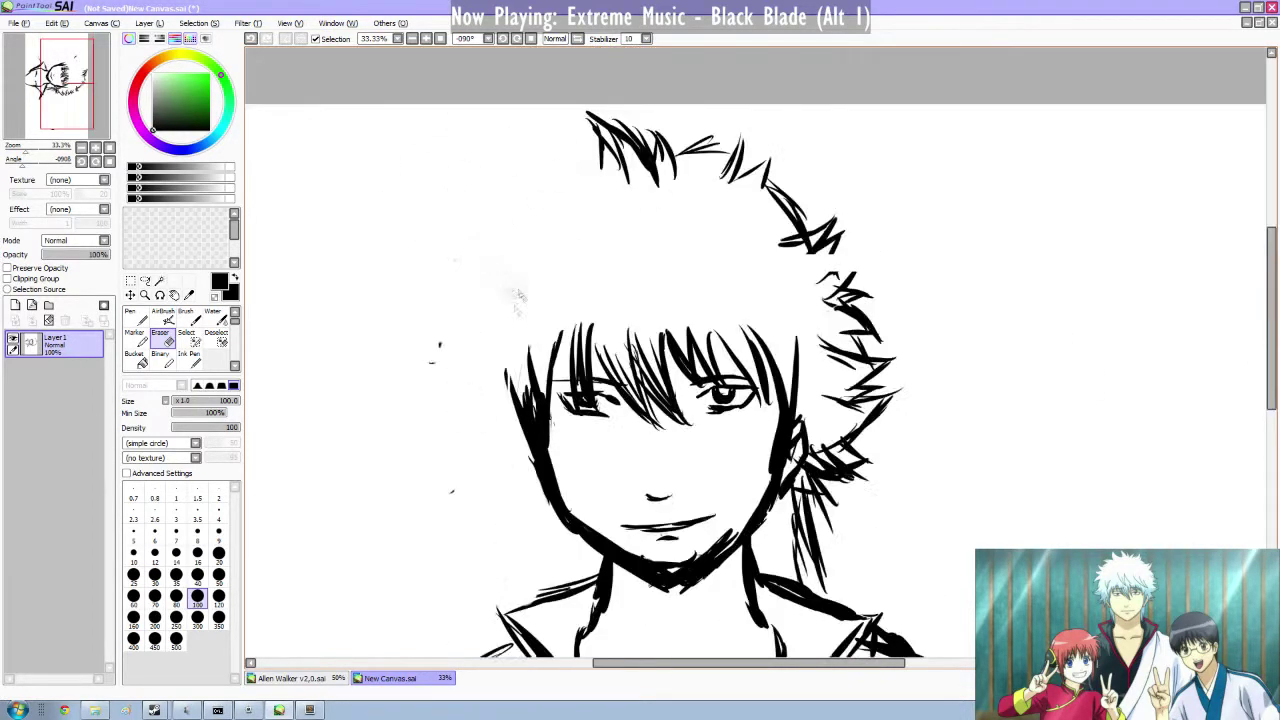
Erase the remaining hair spikes at the middle of the crown.
left_click(135, 317)
left_click(163, 338)
mouse_move(670, 162)
left_mouse_down()
mouse_move(614, 140)
mouse_move(627, 180)
left_mouse_up()
left_click_drag(705, 148, 602, 152)
Redraw short jagged locks beside the left cheek and jaw with the Pen tool.
left_click(135, 317)
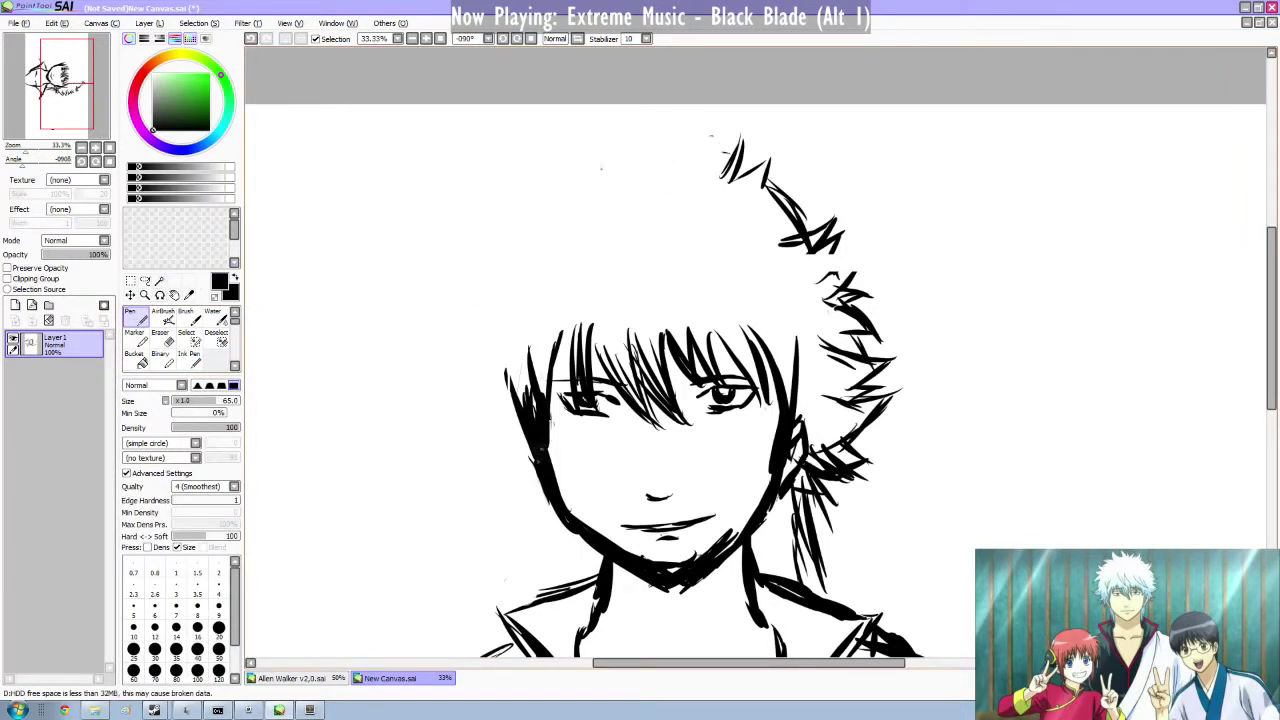
mouse_move(487, 475)
left_mouse_down()
mouse_move(484, 452)
mouse_move(469, 487)
mouse_move(487, 502)
left_mouse_up()
mouse_move(528, 468)
left_mouse_down()
mouse_move(501, 507)
mouse_move(528, 548)
left_mouse_up()
key("ctrl+z")
key("ctrl+z")
left_click_drag(528, 469, 521, 537)
left_click_drag(537, 483, 566, 579)
Draw a wide pointed spike on the left side of the head at eye level, undoing unsuitable attempts.
mouse_move(477, 399)
left_mouse_down()
mouse_move(437, 486)
mouse_move(500, 436)
left_mouse_up()
key("ctrl+z")
key("ctrl+z")
mouse_move(407, 394)
left_mouse_down()
mouse_move(486, 363)
mouse_move(481, 430)
left_mouse_up()
key("ctrl+z")
key("ctrl+z")
left_click_drag(470, 342, 412, 392)
mouse_move(412, 393)
left_mouse_down()
mouse_move(470, 342)
mouse_move(464, 428)
left_mouse_up()
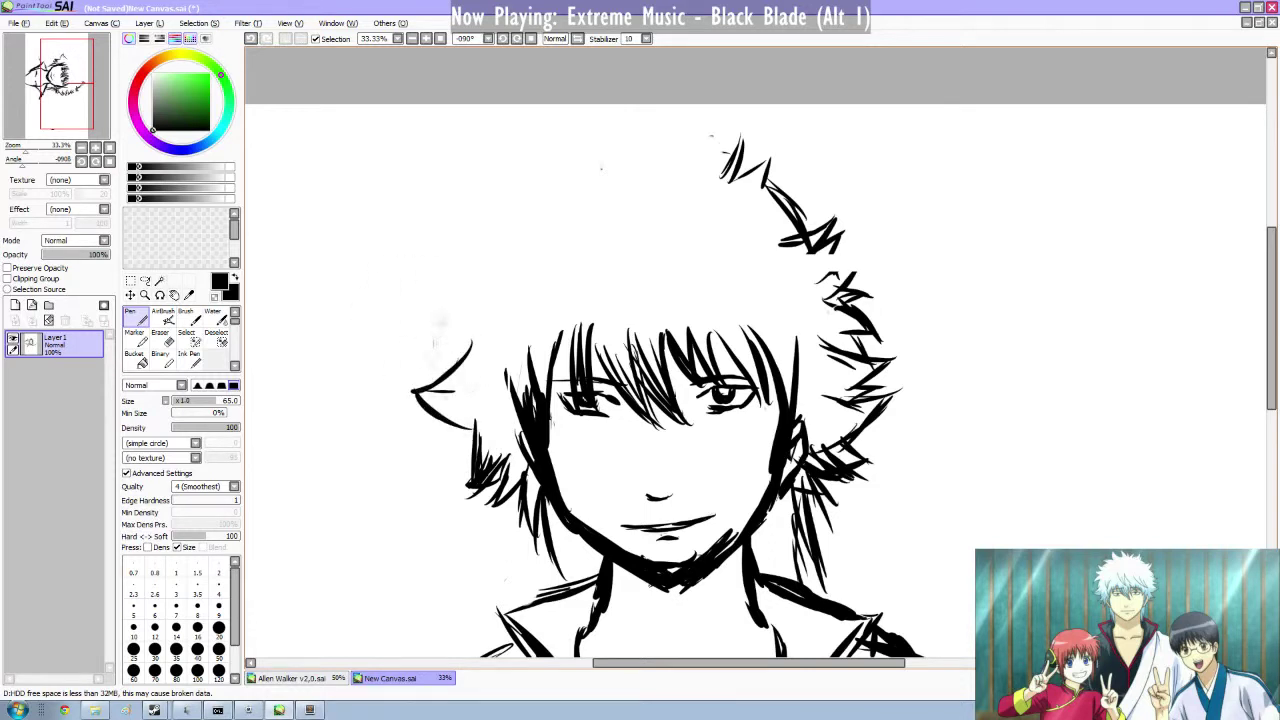
Draw another large spike above the eye-level one on the left side, undoing unsuitable attempts.
left_click_drag(434, 257, 386, 349)
mouse_move(386, 349)
left_mouse_down()
mouse_move(458, 300)
mouse_move(456, 366)
left_mouse_up()
key("ctrl+z")
key("ctrl+z")
mouse_move(468, 272)
left_mouse_down()
mouse_move(412, 345)
mouse_move(490, 298)
mouse_move(458, 263)
mouse_move(411, 335)
left_mouse_up()
key("ctrl+z")
key("ctrl+z")
left_click_drag(411, 335, 470, 298)
Draw larger hair spikes from the upper left of the head across the crown to the existing spikes on the right.
mouse_move(484, 214)
left_mouse_down()
mouse_move(421, 213)
mouse_move(474, 252)
left_mouse_up()
left_click_drag(508, 178, 462, 222)
left_click_drag(444, 168, 548, 172)
left_click_drag(540, 112, 566, 176)
left_click_drag(542, 106, 620, 150)
left_click_drag(626, 106, 680, 162)
mouse_move(676, 116)
left_mouse_down()
mouse_move(690, 162)
mouse_move(712, 118)
left_mouse_up()
left_click_drag(746, 116, 724, 184)
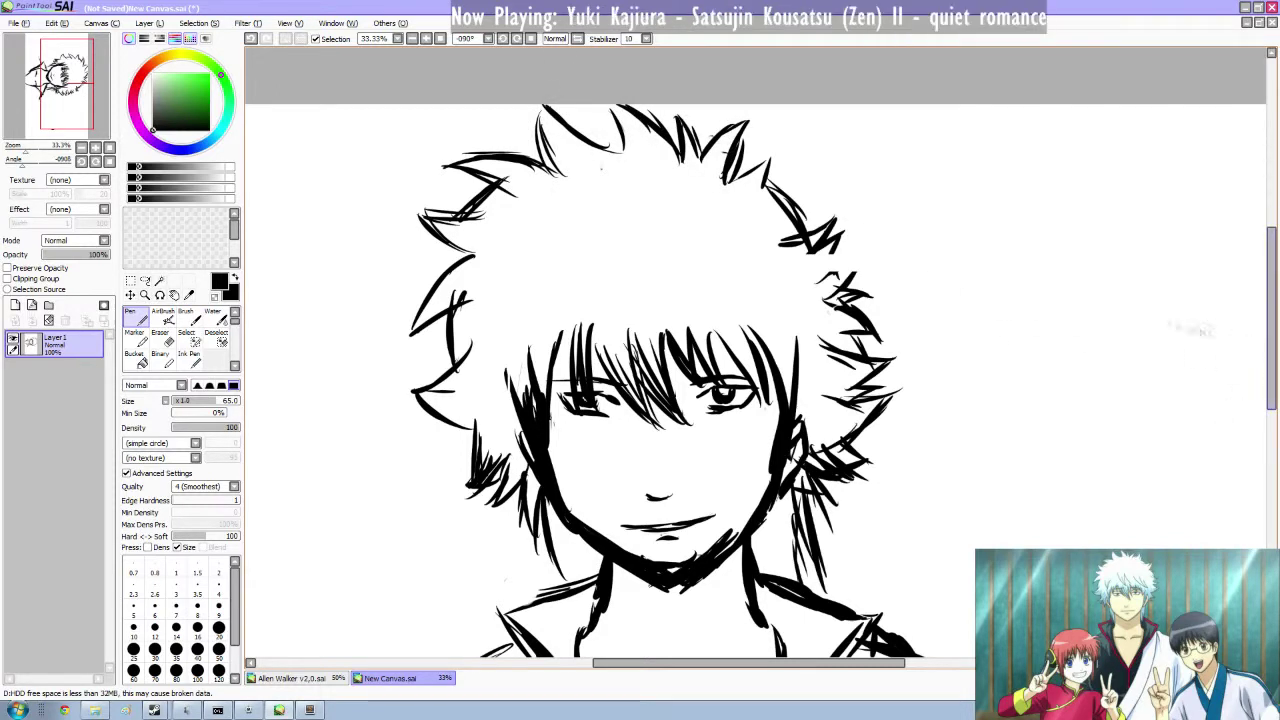
Try adding a longer spike at the upper right of the head.
left_click_drag(766, 186, 824, 178)
left_click_drag(823, 178, 799, 214)
key("ctrl+z")
Select the upper-right hair spikes with a rectangular selection, move them right and slightly down, and clear the selection.
key("s")
left_click_drag(714, 117, 838, 211)
key("ctrl+d")
left_click_drag(686, 117, 907, 295)
mouse_move(764, 227)
left_mouse_down()
mouse_move(799, 222)
mouse_move(801, 245)
left_mouse_up()
key("n")
key("ctrl+d")
Fill the gap in the right half of the crown with new pointed spikes.
key("n")
left_click_drag(684, 125, 710, 173)
left_click_drag(714, 115, 736, 175)
Erase all the hair spikes on the right side of the head down to the neck.
left_click(162, 338)
left_click_drag(862, 258, 823, 210)
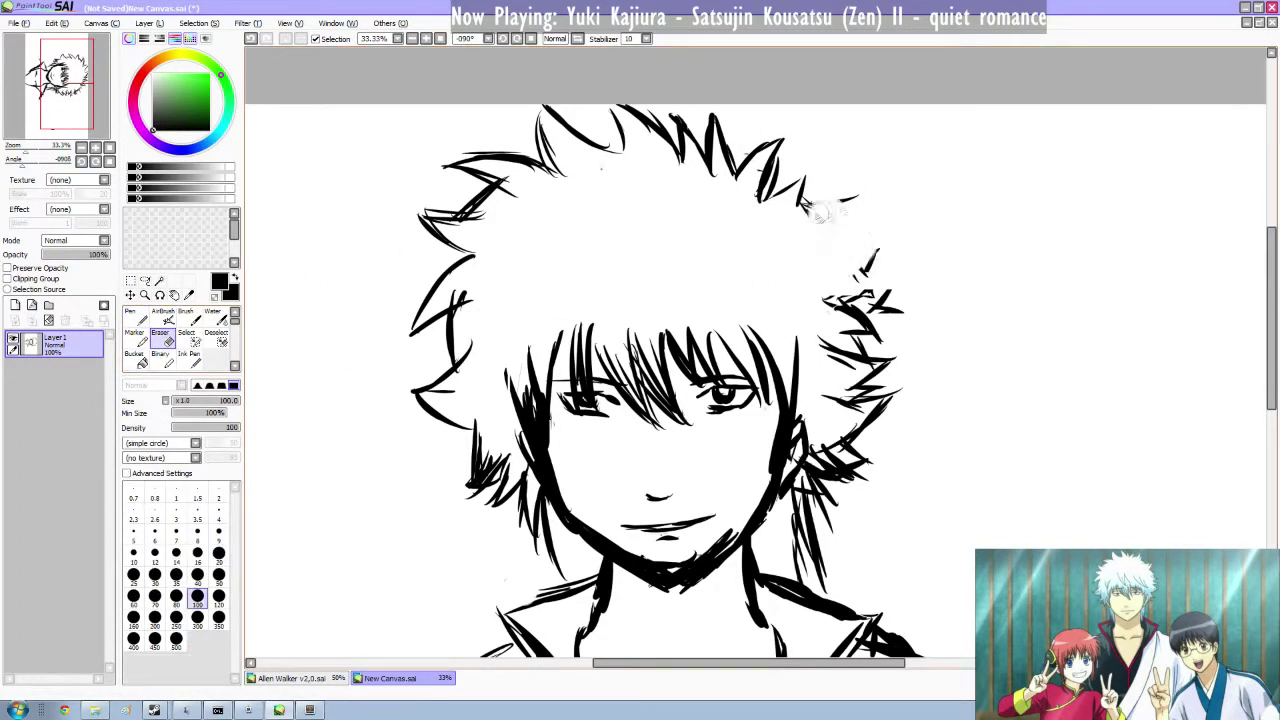
mouse_move(886, 301)
left_mouse_down()
mouse_move(854, 379)
mouse_move(886, 376)
mouse_move(846, 456)
mouse_move(818, 461)
mouse_move(818, 582)
left_mouse_up()
left_click(860, 202)
Draw new hair spikes down the upper right side of the head with the Pen tool.
key("n")
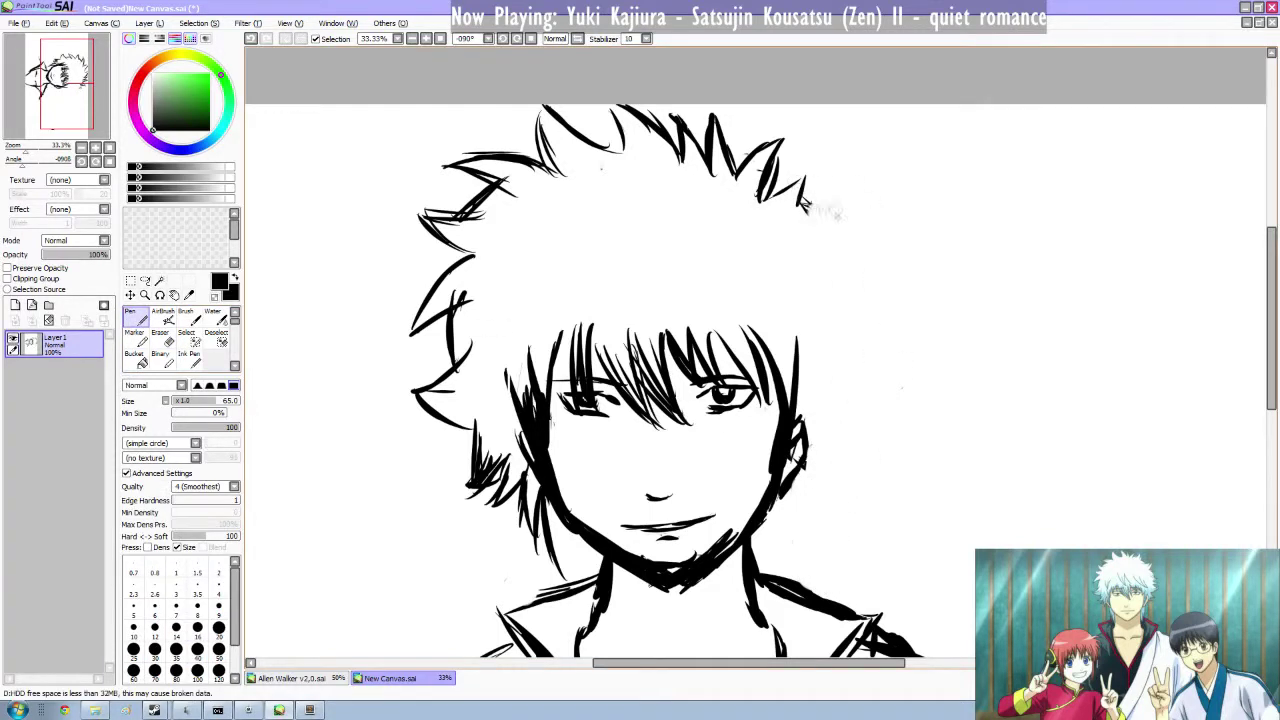
key("ctrl+z")
key("ctrl+z")
key("ctrl+z")
key("ctrl+z")
key("ctrl+y")
key("ctrl+y")
key("ctrl+y")
left_click_drag(802, 202, 841, 228)
mouse_move(836, 222)
left_mouse_down()
mouse_move(789, 245)
mouse_move(860, 272)
mouse_move(815, 328)
left_mouse_up()
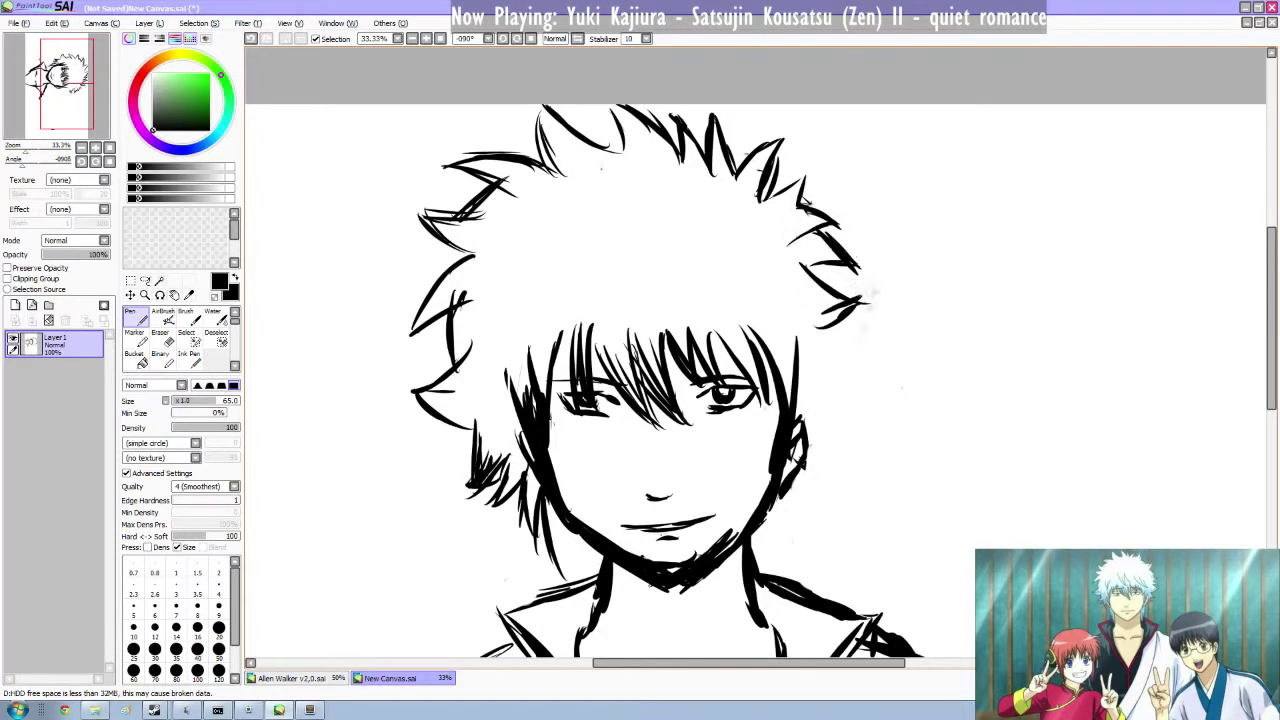
Undo the lowest hair strokes just drawn on the right side.
key("x")
key("ctrl+z")
key("ctrl+z")
key("ctrl+z")
key("ctrl+z")
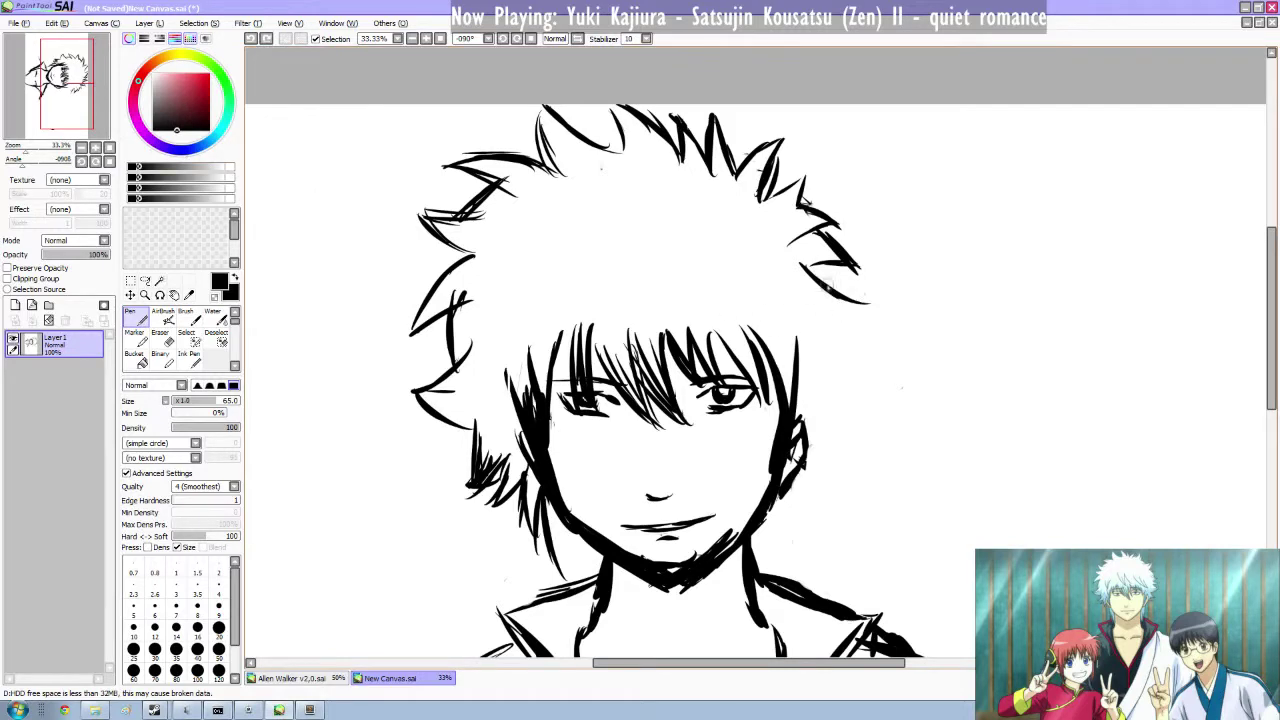
Try several wider shapes for the next spike on the right side, undoing each attempt.
left_click_drag(821, 266, 881, 298)
left_click_drag(881, 297, 843, 340)
key("ctrl+z")
key("ctrl+z")
left_click_drag(821, 268, 887, 273)
left_click_drag(887, 273, 822, 336)
key("ctrl+z")
key("ctrl+z")
left_click_drag(804, 238, 938, 268)
key("ctrl+z")
key("ctrl+z")
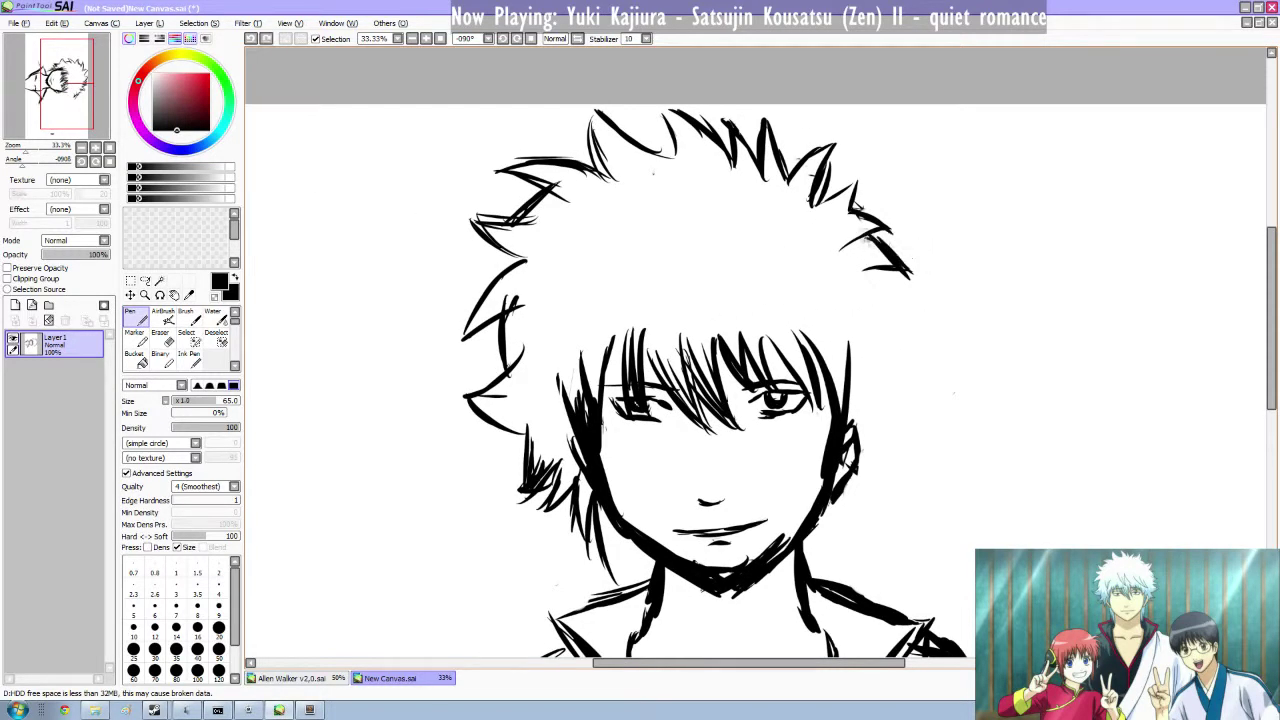
Try longer spikes on the right side of the head and undo the strokes back to the crown.
left_click_drag(868, 236, 936, 267)
left_click_drag(926, 262, 873, 297)
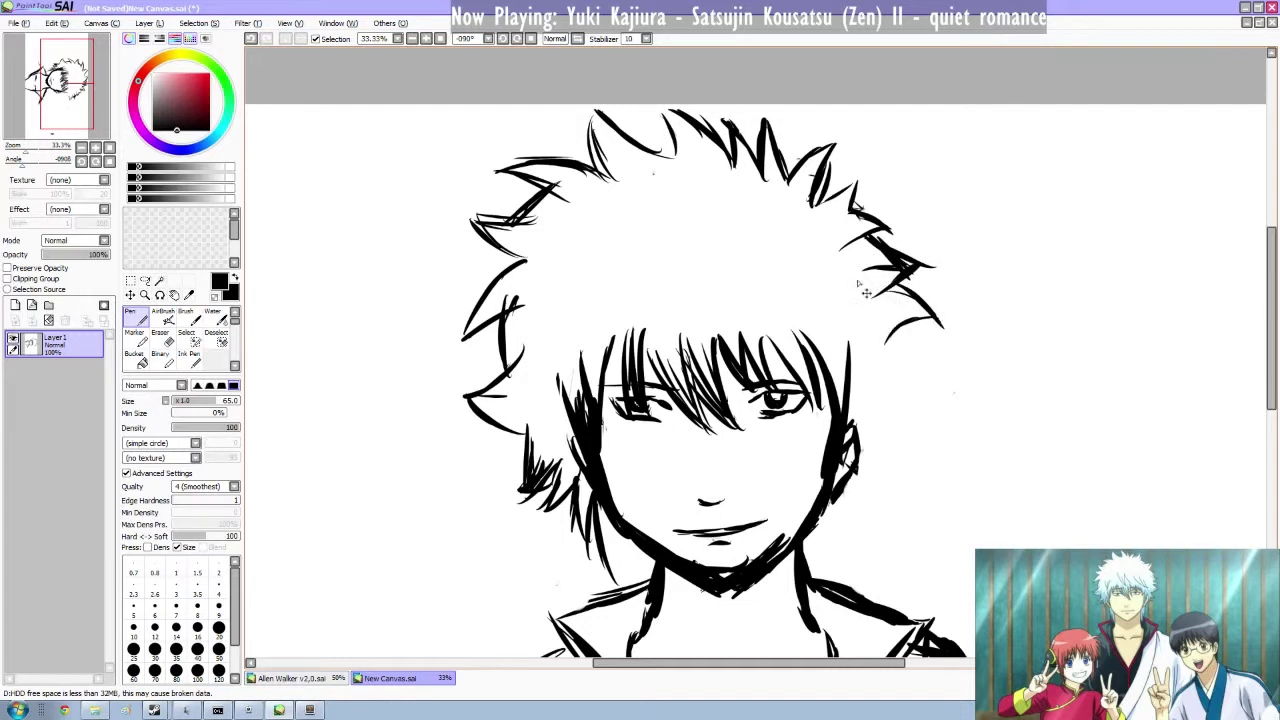
key("ctrl+z")
key("ctrl+z")
key("ctrl+z")
key("ctrl+z")
key("ctrl+z")
key("ctrl+z")
key("ctrl+z")
key("ctrl+z")
key("ctrl+y")
key("ctrl+z")
Try reshaping the upper right hair spikes with the Eraser and Pen tools and undo the attempt.
key("e")
mouse_move(770, 170)
left_mouse_down()
mouse_move(816, 190)
mouse_move(724, 138)
mouse_move(728, 172)
mouse_move(818, 142)
left_mouse_up()
key("n")
left_click_drag(773, 218, 816, 160)
left_click_drag(793, 195, 856, 172)
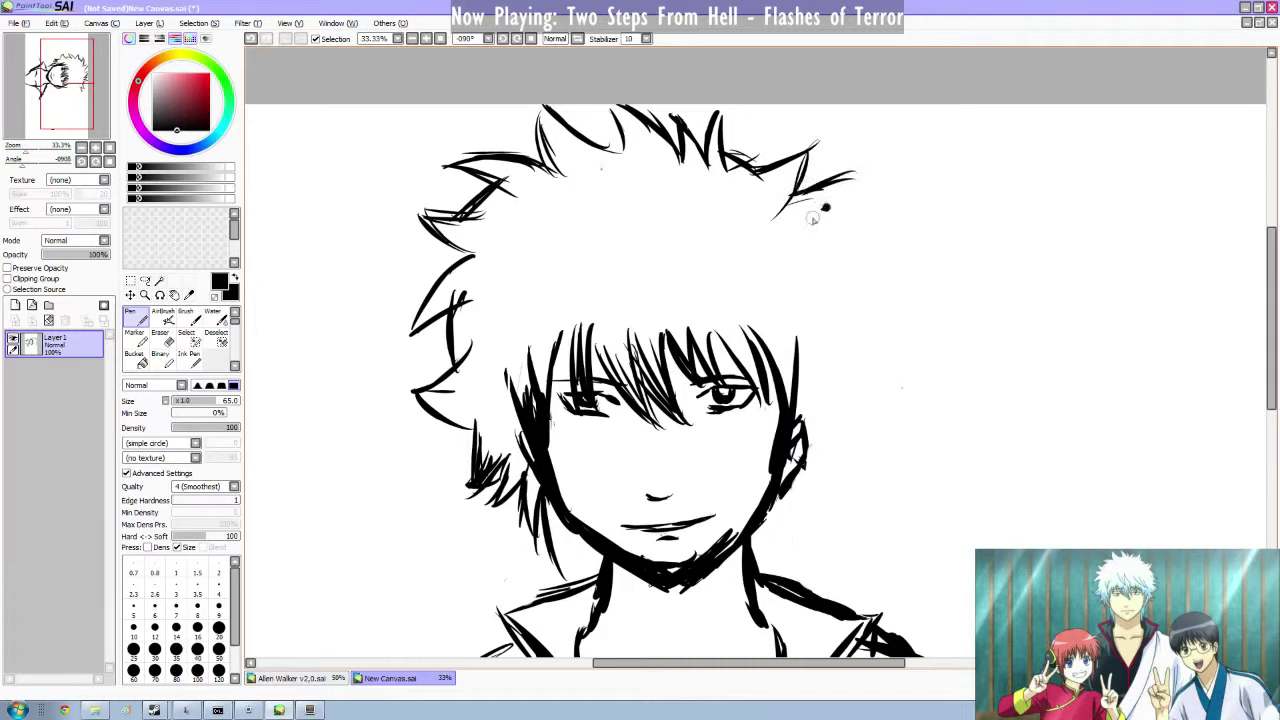
key("ctrl+z")
key("ctrl+z")
key("ctrl+z")
key("ctrl+z")
key("ctrl+z")
Draw new spikes along the upper right of the hair outline, undoing the strokes that do not fit.
mouse_move(766, 172)
left_mouse_down()
mouse_move(832, 153)
mouse_move(827, 178)
left_mouse_up()
key("ctrl+z")
key("ctrl+z")
mouse_move(826, 177)
left_mouse_down()
mouse_move(773, 202)
mouse_move(859, 191)
left_mouse_up()
mouse_move(849, 194)
left_mouse_down()
mouse_move(814, 254)
mouse_move(872, 252)
left_mouse_up()
key("ctrl+z")
left_click_drag(868, 254, 820, 278)
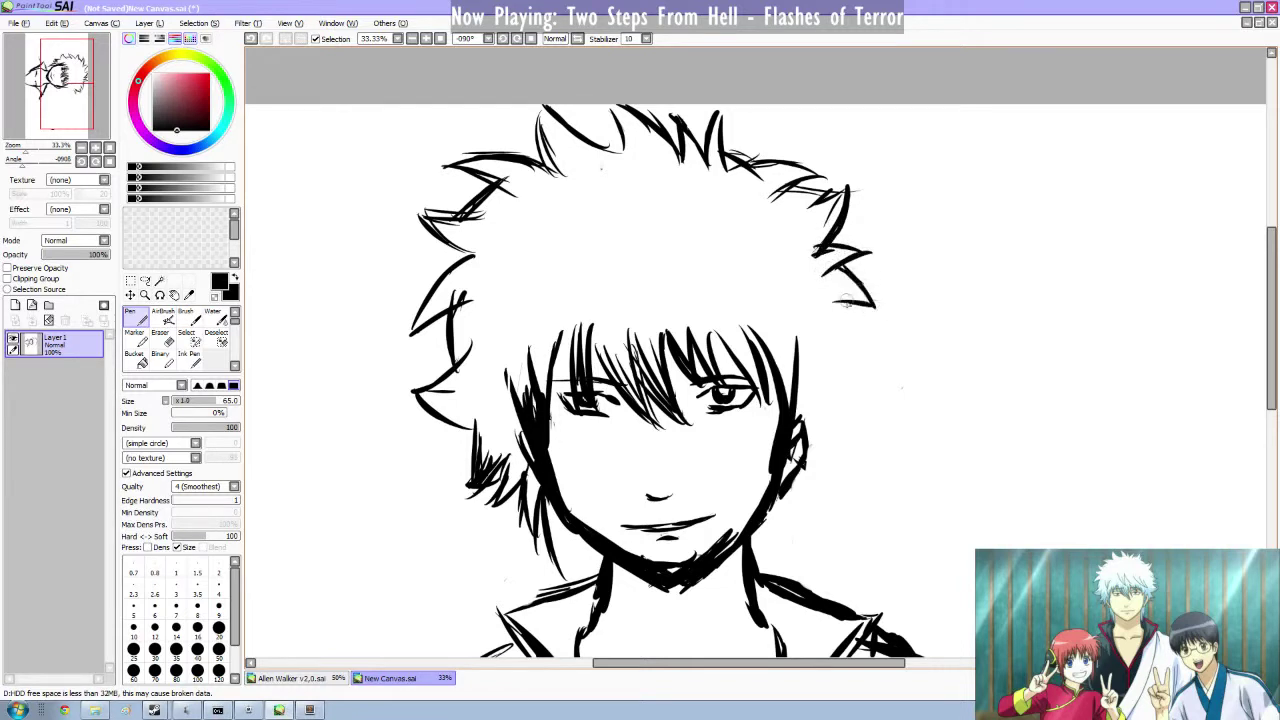
Continue the hair spikes down the right side of the head, past the ear to the jaw.
left_click_drag(833, 325, 876, 338)
mouse_move(836, 300)
left_mouse_down()
mouse_move(888, 342)
mouse_move(868, 348)
mouse_move(880, 392)
mouse_move(840, 510)
left_mouse_up()
left_click_drag(830, 460, 804, 590)
Erase the collar and shoulder lines on the right side of the neck.
scroll(1257, 340, "down", 3)
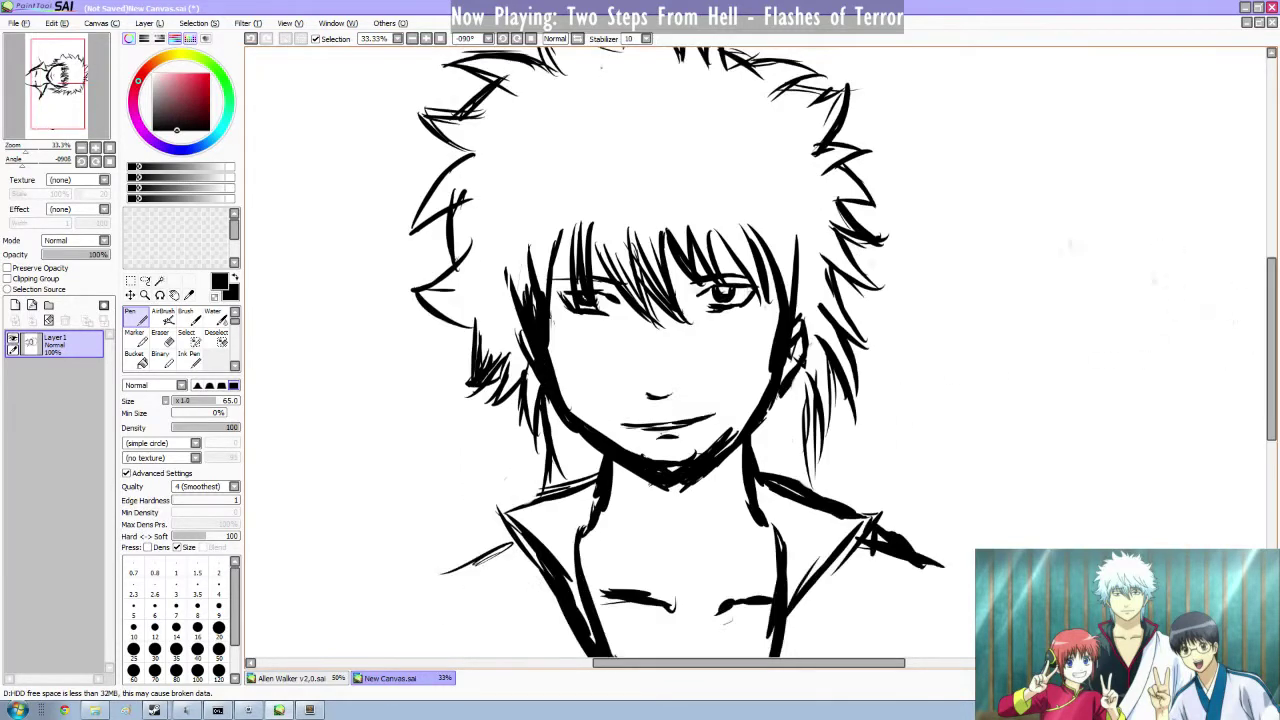
left_click_drag(1271, 345, 1271, 387)
key("e")
left_click_drag(778, 343, 930, 420)
left_click_drag(870, 392, 794, 468)
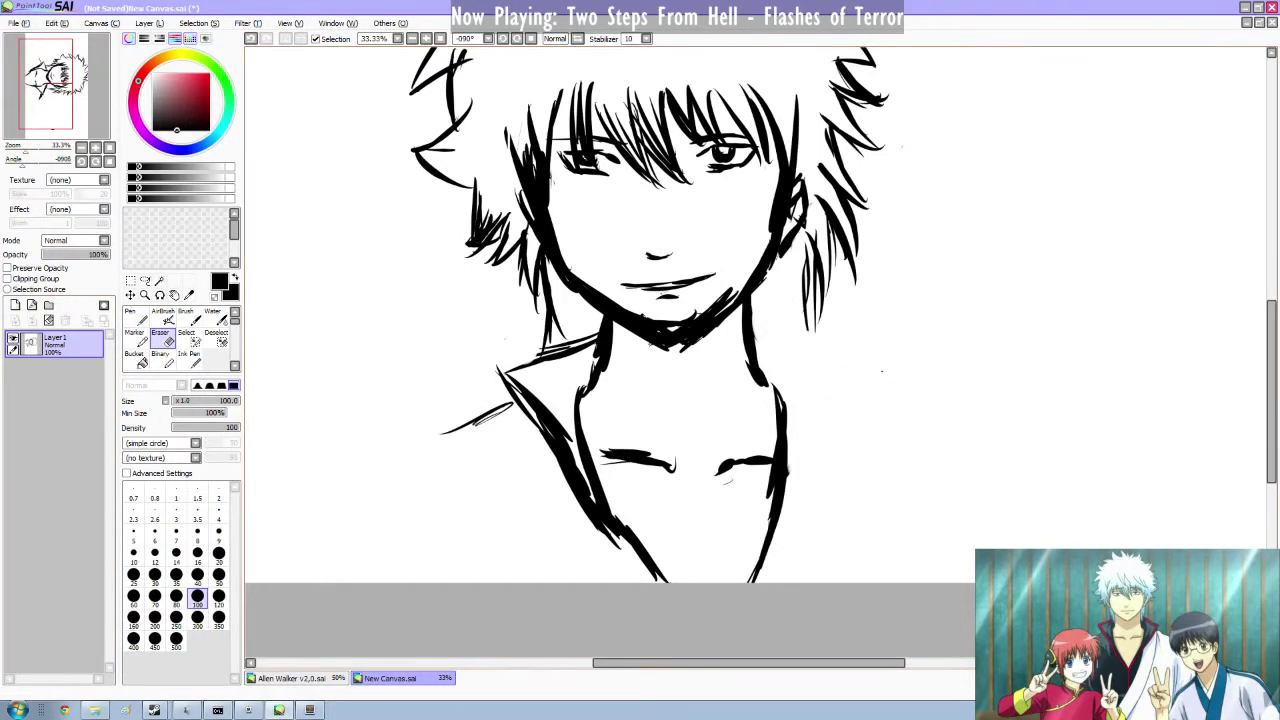
Redraw the right collar with the Pen tool, undoing the first version and drawing a wider one.
key("n")
left_click_drag(782, 384, 794, 472)
mouse_move(755, 333)
left_mouse_down()
mouse_move(888, 420)
mouse_move(850, 590)
left_mouse_up()
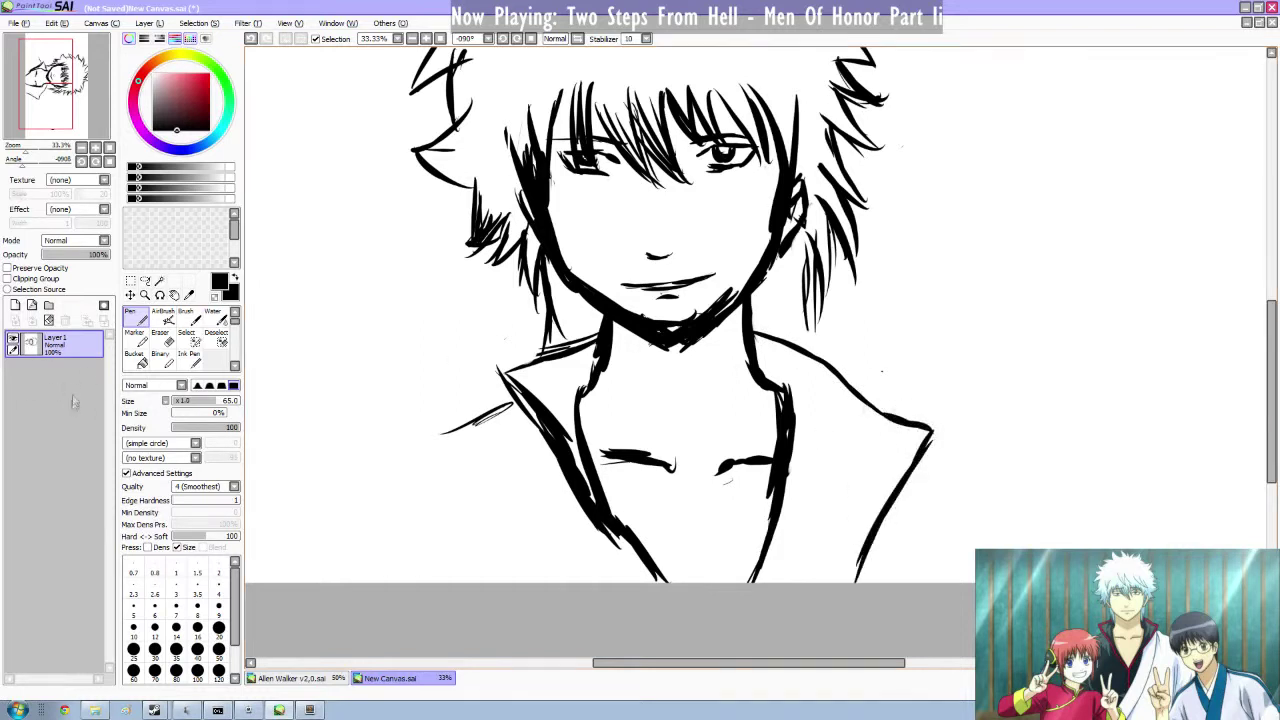
key("ctrl+z")
key("ctrl+z")
key("ctrl+z")
key("ctrl+z")
mouse_move(790, 346)
left_mouse_down()
mouse_move(860, 392)
mouse_move(952, 418)
left_mouse_up()
left_click_drag(946, 418, 870, 578)
Erase the collar on the left side of the neck and return to the Pen tool.
left_click(163, 340)
mouse_move(510, 362)
left_mouse_down()
mouse_move(580, 348)
mouse_move(580, 520)
mouse_move(606, 556)
left_mouse_up()
key("n")
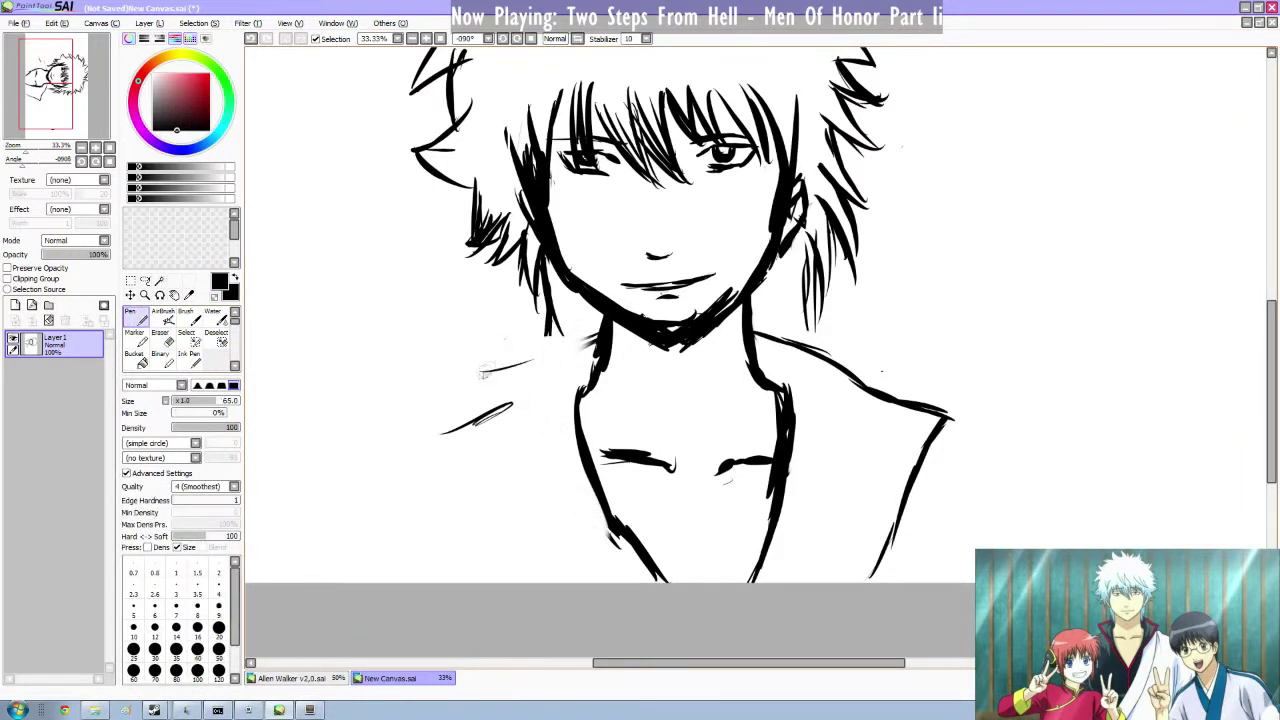
Sketch a wider left collar and try shoulder lines on both sides.
left_click_drag(450, 388, 600, 334)
left_click_drag(467, 410, 550, 580)
mouse_move(394, 437)
left_mouse_down()
mouse_move(324, 443)
mouse_move(464, 420)
left_mouse_up()
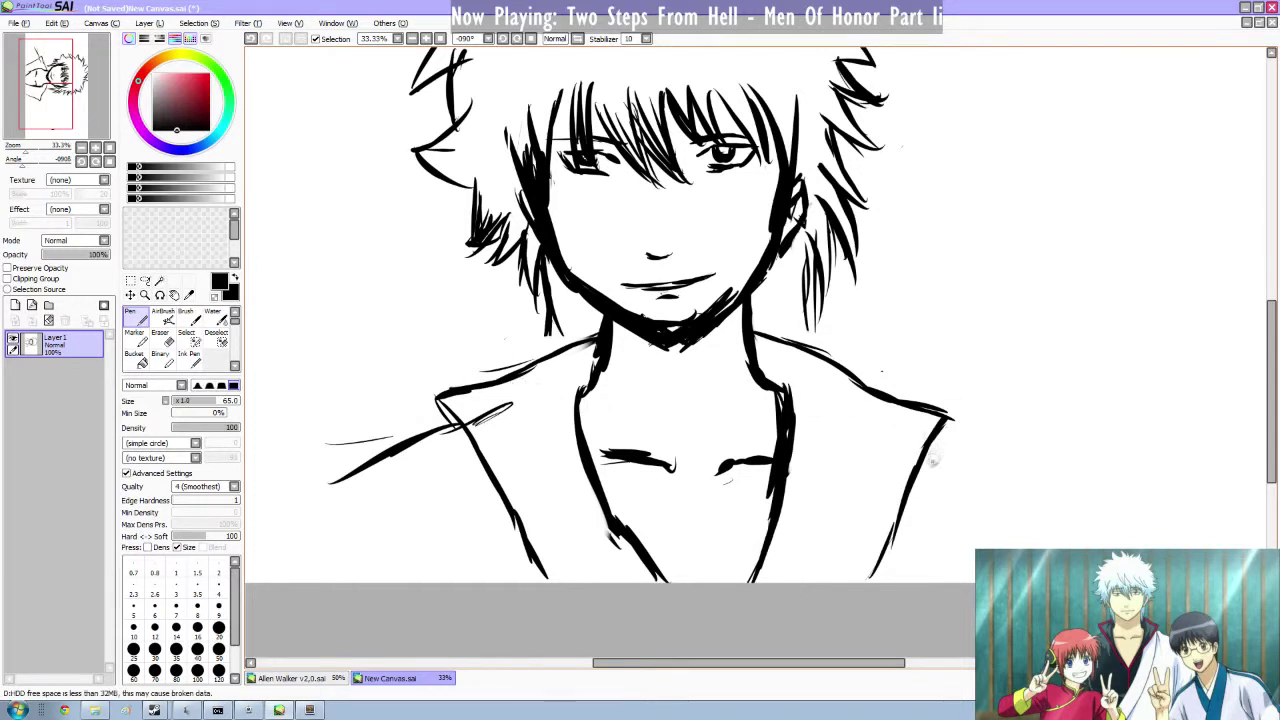
mouse_move(930, 446)
left_mouse_down()
mouse_move(940, 558)
mouse_move(980, 470)
mouse_move(973, 545)
left_mouse_up()
mouse_move(966, 460)
left_mouse_down()
mouse_move(1050, 493)
mouse_move(1068, 520)
left_mouse_up()
key("ctrl+z")
left_click_drag(288, 469, 444, 424)
left_click_drag(320, 436, 458, 420)
Erase the collar and shoulder lines on both sides, leaving only the neck and chest lines.
left_click(163, 339)
mouse_move(1070, 518)
left_mouse_down()
mouse_move(955, 452)
mouse_move(946, 468)
left_mouse_up()
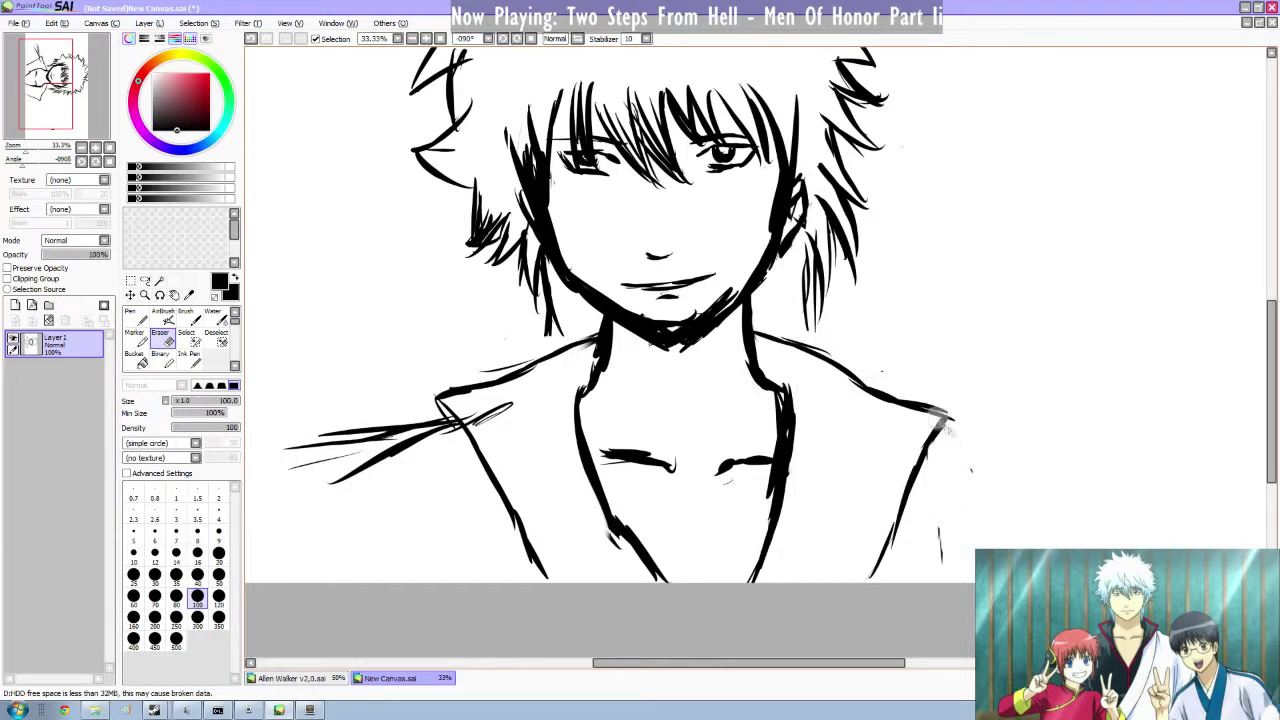
left_click_drag(948, 424, 756, 334)
mouse_move(600, 334)
left_mouse_down()
mouse_move(470, 392)
mouse_move(588, 336)
mouse_move(585, 348)
left_mouse_up()
mouse_move(508, 408)
left_mouse_down()
mouse_move(330, 455)
mouse_move(402, 452)
left_mouse_up()
left_click_drag(460, 415, 540, 570)
mouse_move(936, 430)
left_mouse_down()
mouse_move(908, 505)
mouse_move(940, 545)
left_mouse_up()
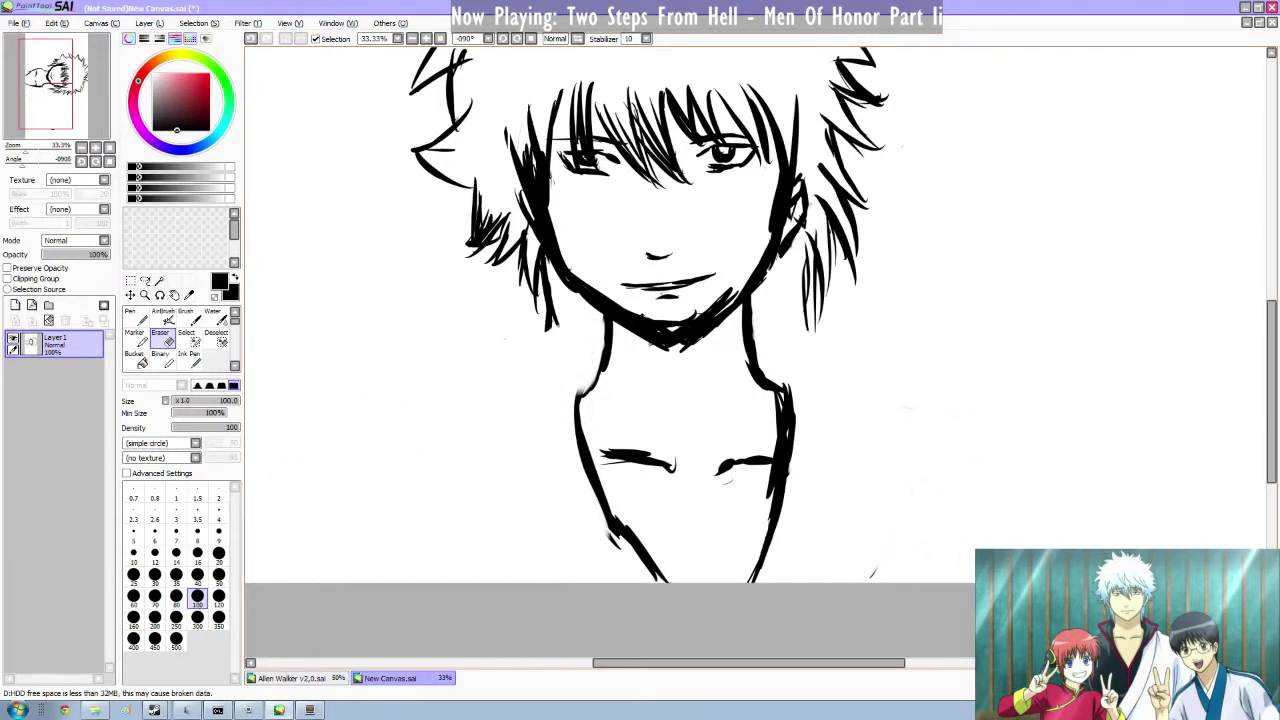
scroll(738, 400, "down", 2)
scroll(745, 262, "up", 2)
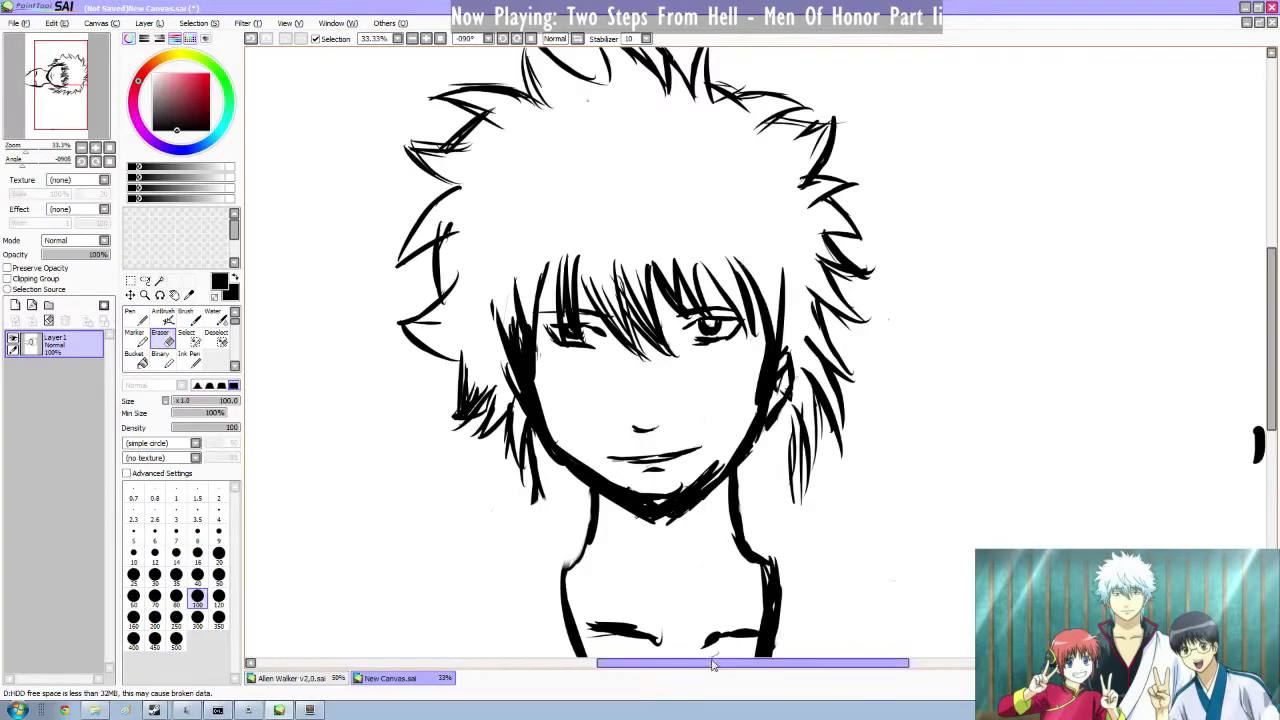
left_click_drag(712, 662, 688, 662)
key("alt+Tab")
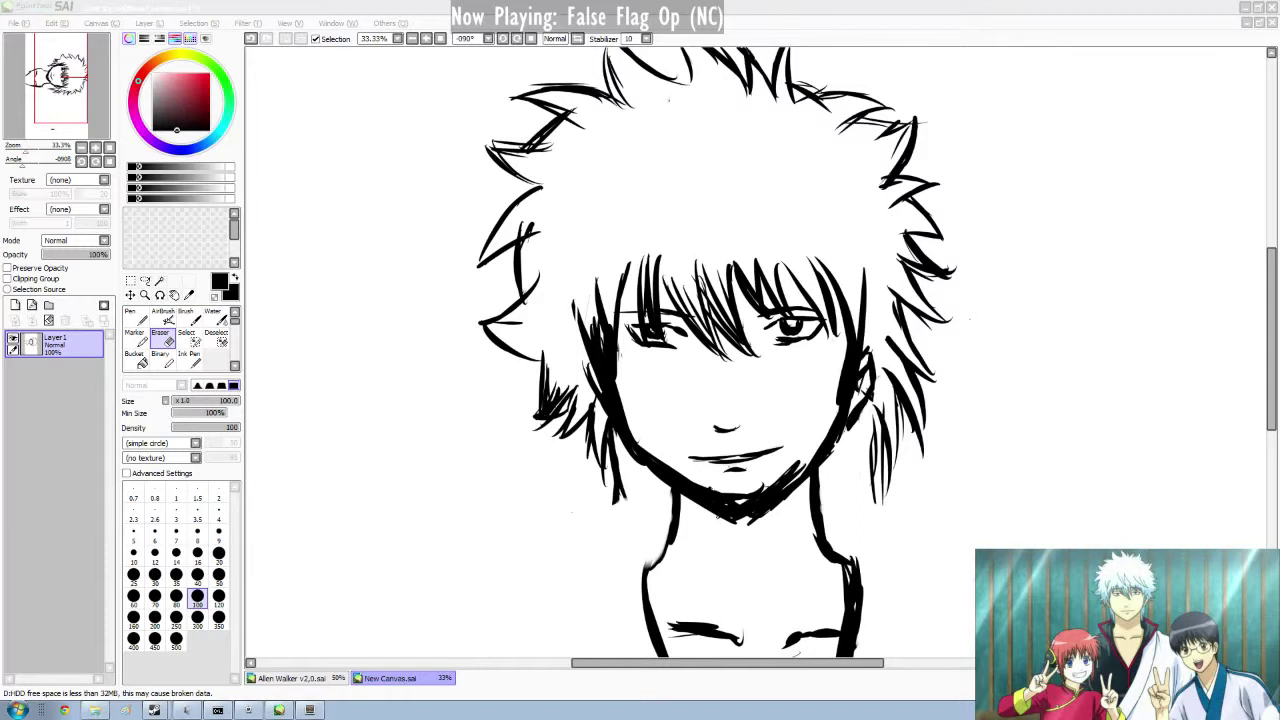
Try loose strands and a collar edge beside the neck with the Pen tool and undo them.
scroll(717, 350, "down", 2)
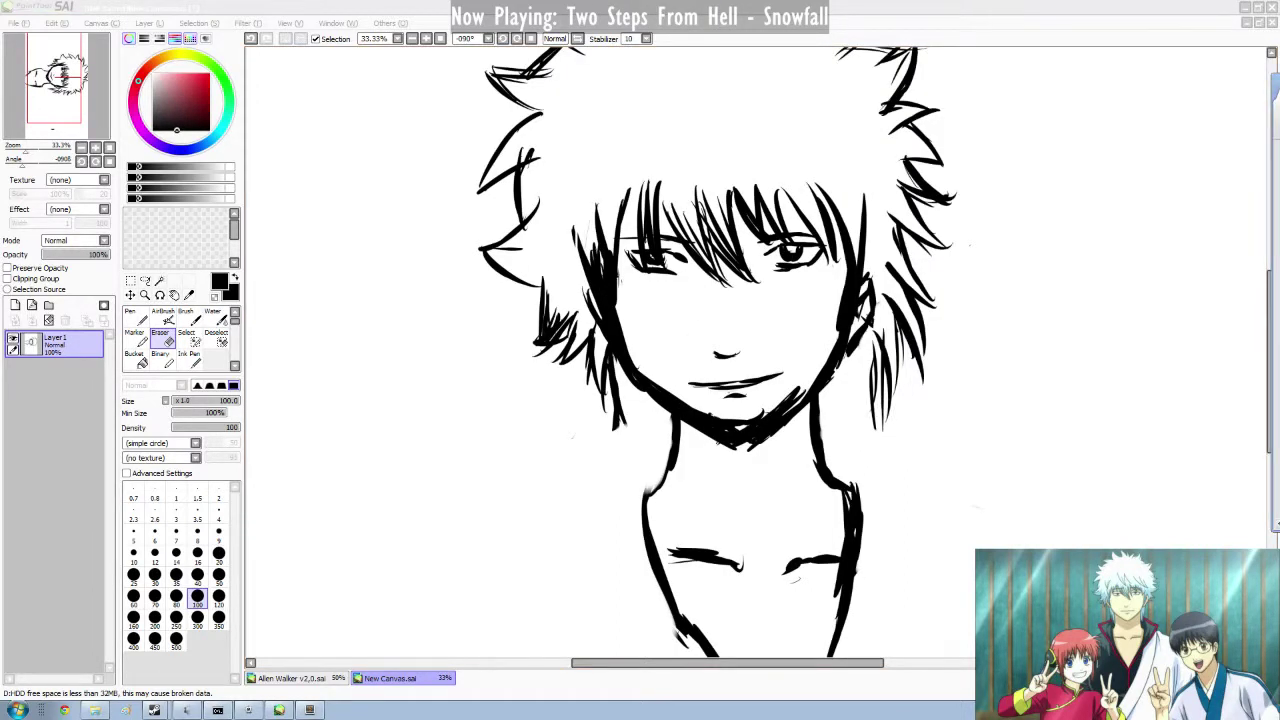
left_click(600, 432)
left_click(135, 317)
mouse_move(628, 424)
left_mouse_down()
mouse_move(619, 402)
mouse_move(631, 477)
left_mouse_up()
mouse_move(630, 416)
left_mouse_down()
mouse_move(642, 488)
mouse_move(604, 456)
mouse_move(577, 458)
left_mouse_up()
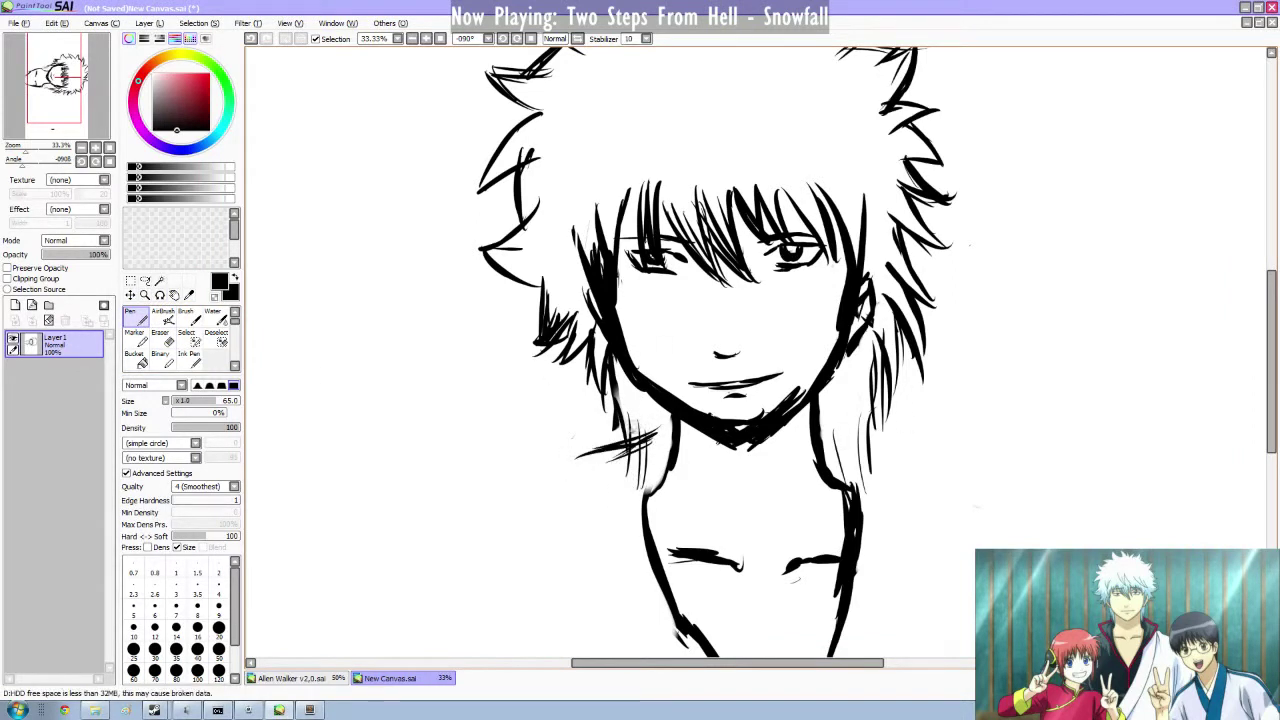
key("ctrl+z")
key("ctrl+z")
Erase the neck sides, collarbones and chest opening lines below the chin.
key("e")
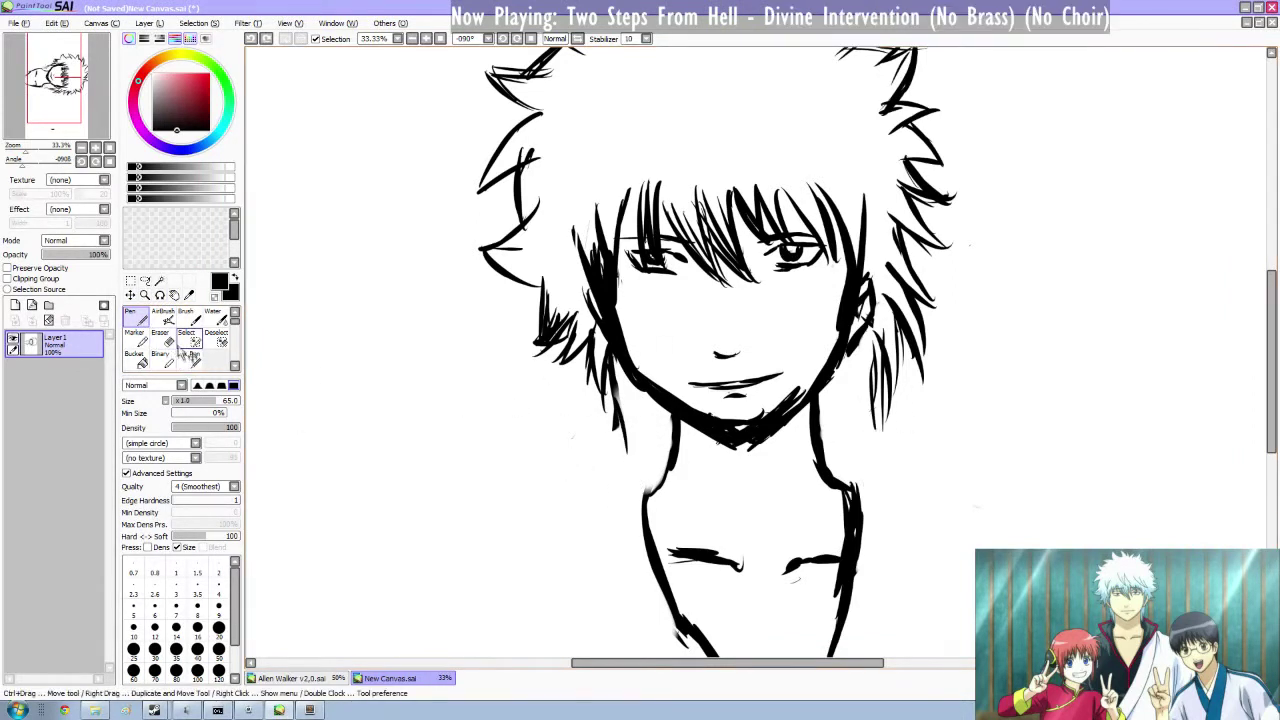
left_click_drag(652, 490, 682, 422)
left_click_drag(818, 396, 838, 648)
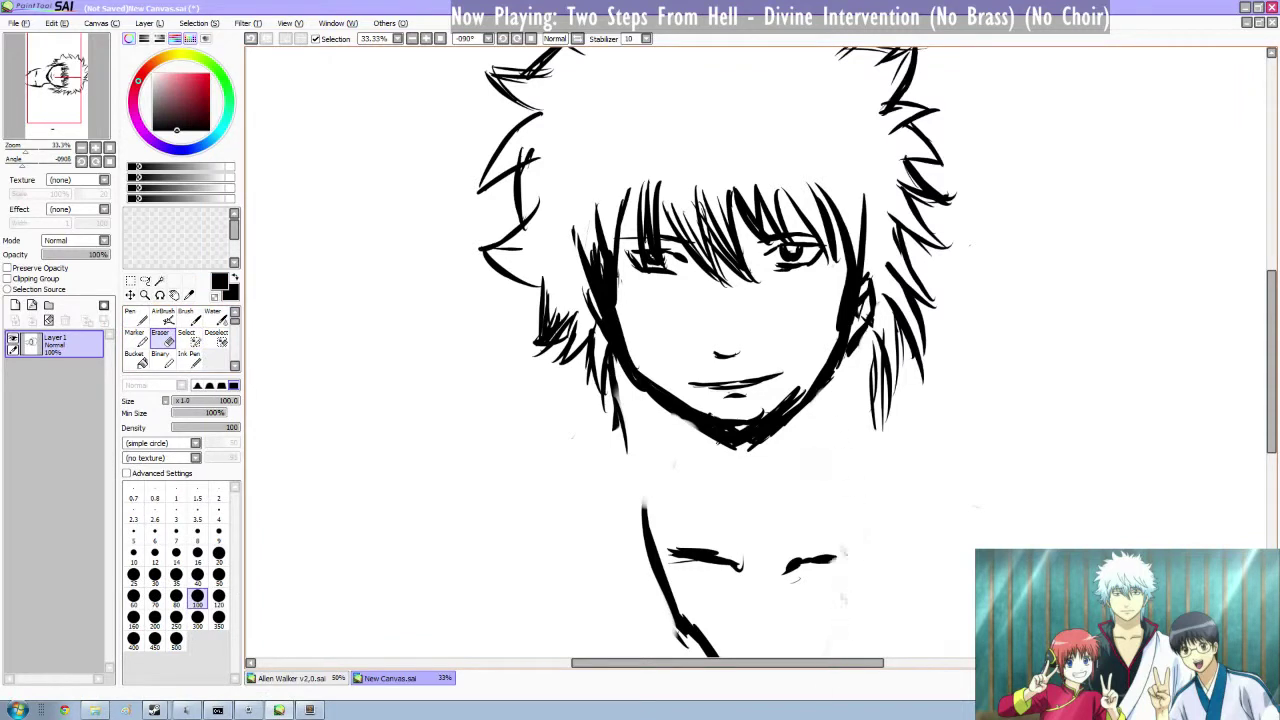
left_click_drag(832, 562, 686, 558)
left_click_drag(648, 508, 685, 638)
left_click_drag(728, 561, 723, 643)
Redraw both sides of the neck with the Pen tool, curving outward at the base.
key("n")
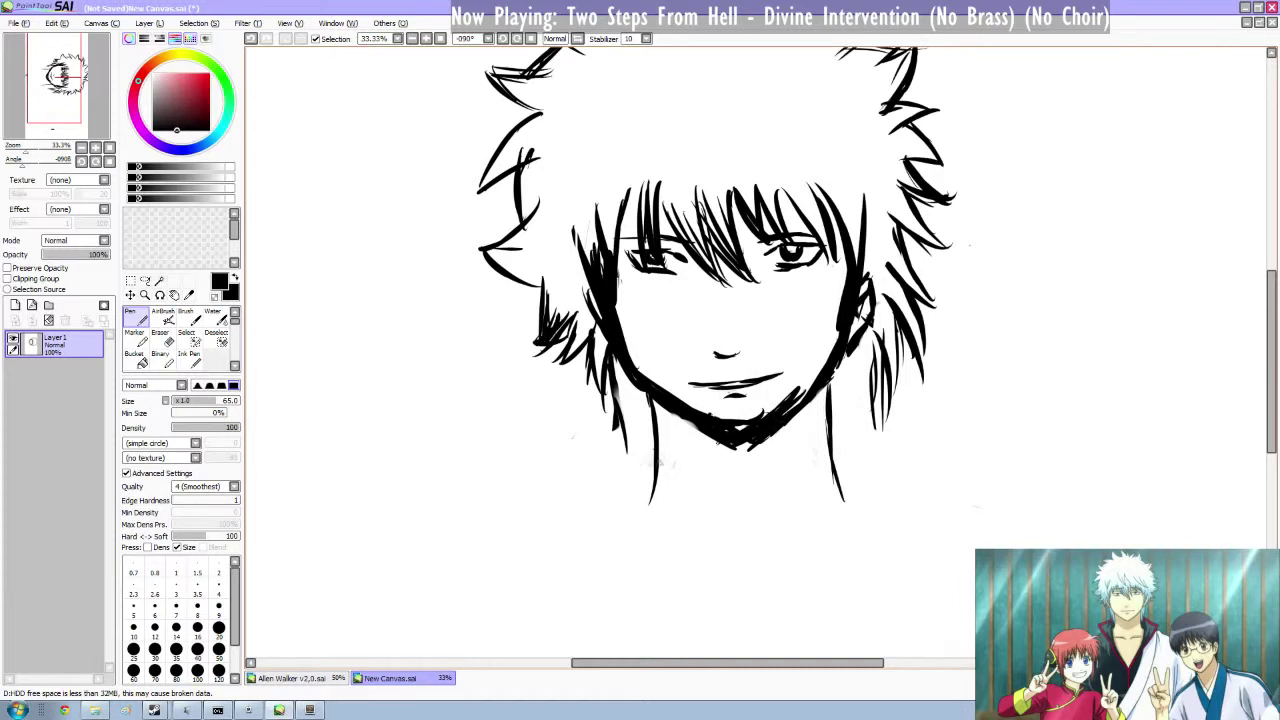
left_click_drag(662, 420, 645, 528)
mouse_move(832, 400)
left_mouse_down()
mouse_move(834, 476)
mouse_move(858, 516)
left_mouse_up()
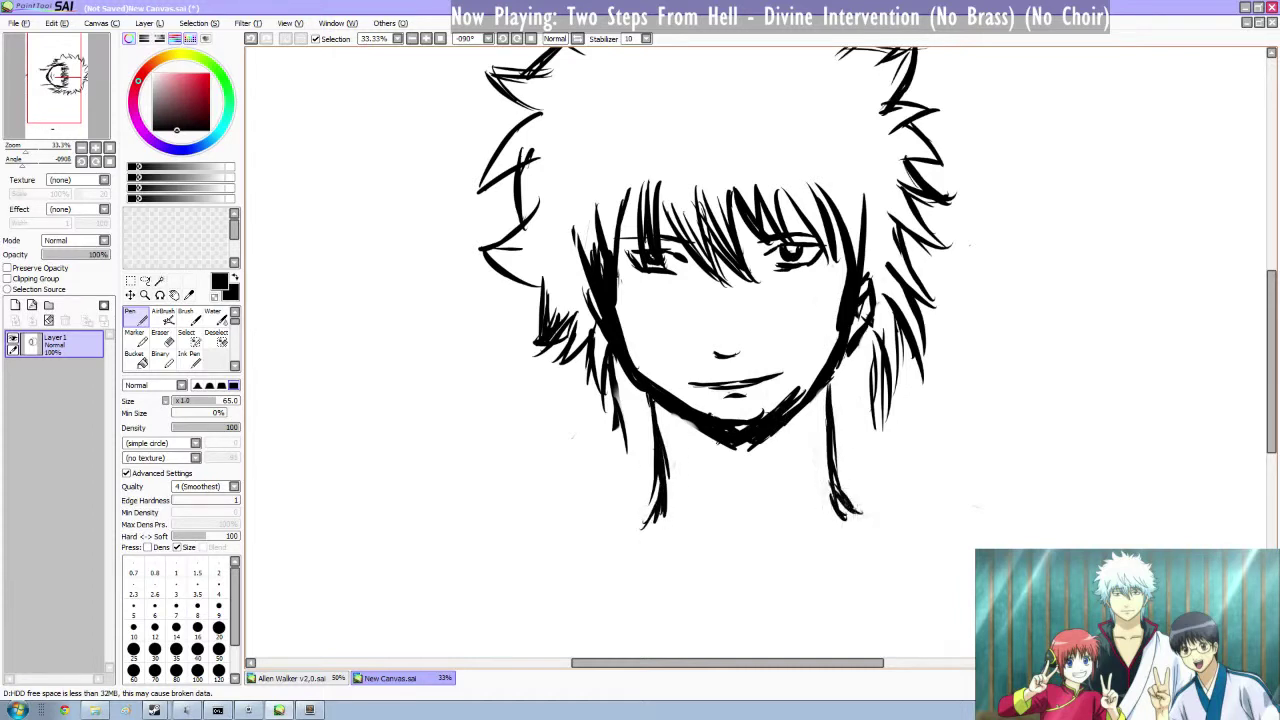
Draw the wide, pointed outer collar on both sides of the neck down to the canvas edge.
left_click_drag(646, 444, 562, 473)
key("ctrl+z")
mouse_move(648, 438)
left_mouse_down()
mouse_move(572, 474)
mouse_move(460, 493)
mouse_move(495, 578)
mouse_move(560, 657)
left_mouse_up()
scroll(560, 657, "down", 3)
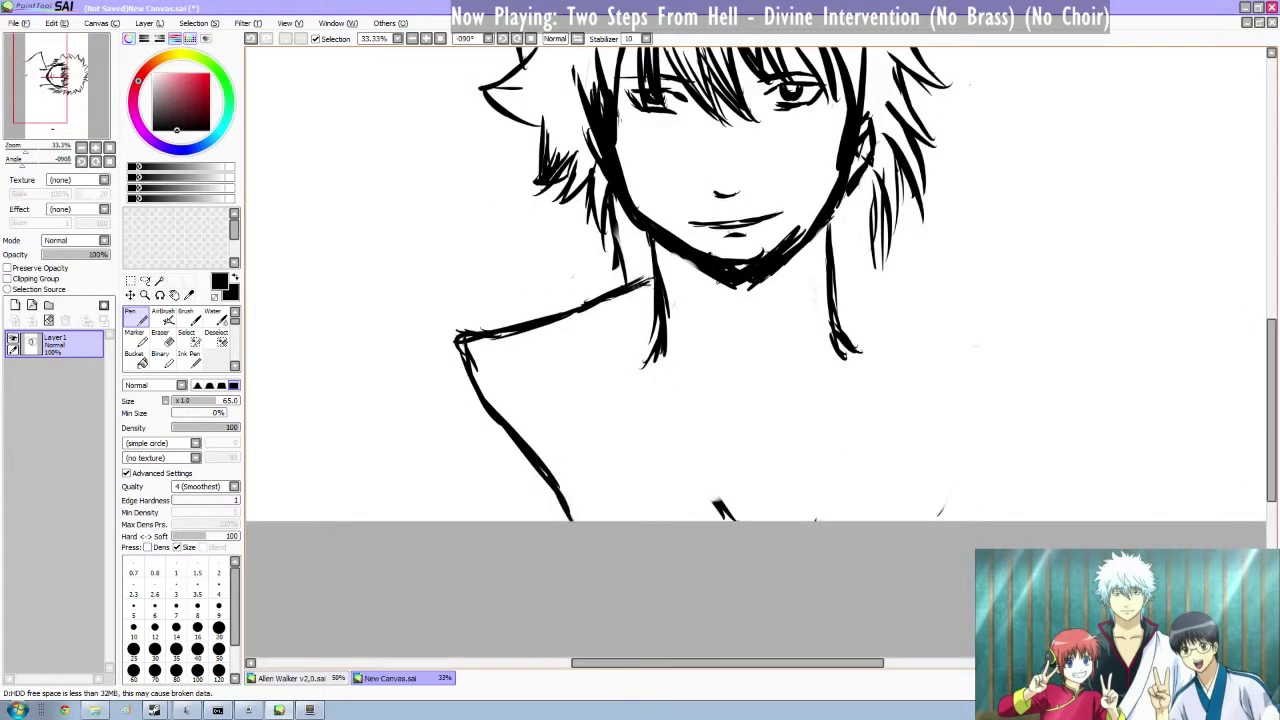
mouse_move(860, 272)
left_mouse_down()
mouse_move(1000, 345)
mouse_move(985, 468)
mouse_move(955, 520)
left_mouse_up()
Draw the open neckline from the base of the neck downward and add the collarbones.
left_click_drag(640, 356, 690, 496)
left_click_drag(842, 348, 848, 520)
left_click_drag(652, 345, 638, 372)
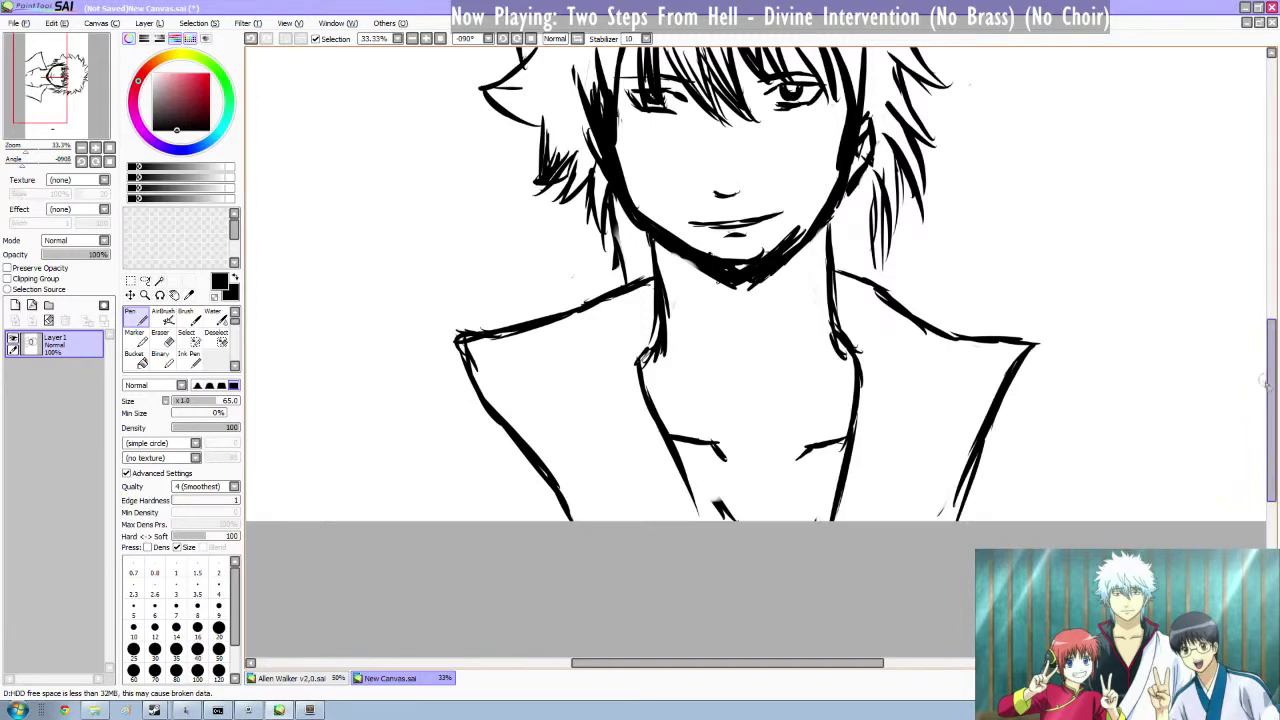
Add shoulder lines, an inner border along both collars and short fold lines in the cloth.
left_click_drag(1267, 384, 1267, 363)
left_click_drag(1008, 452, 1146, 500)
mouse_move(660, 350)
left_mouse_down()
mouse_move(472, 422)
mouse_move(572, 538)
mouse_move(590, 588)
left_mouse_up()
mouse_move(834, 348)
left_mouse_down()
mouse_move(1012, 418)
mouse_move(935, 588)
left_mouse_up()
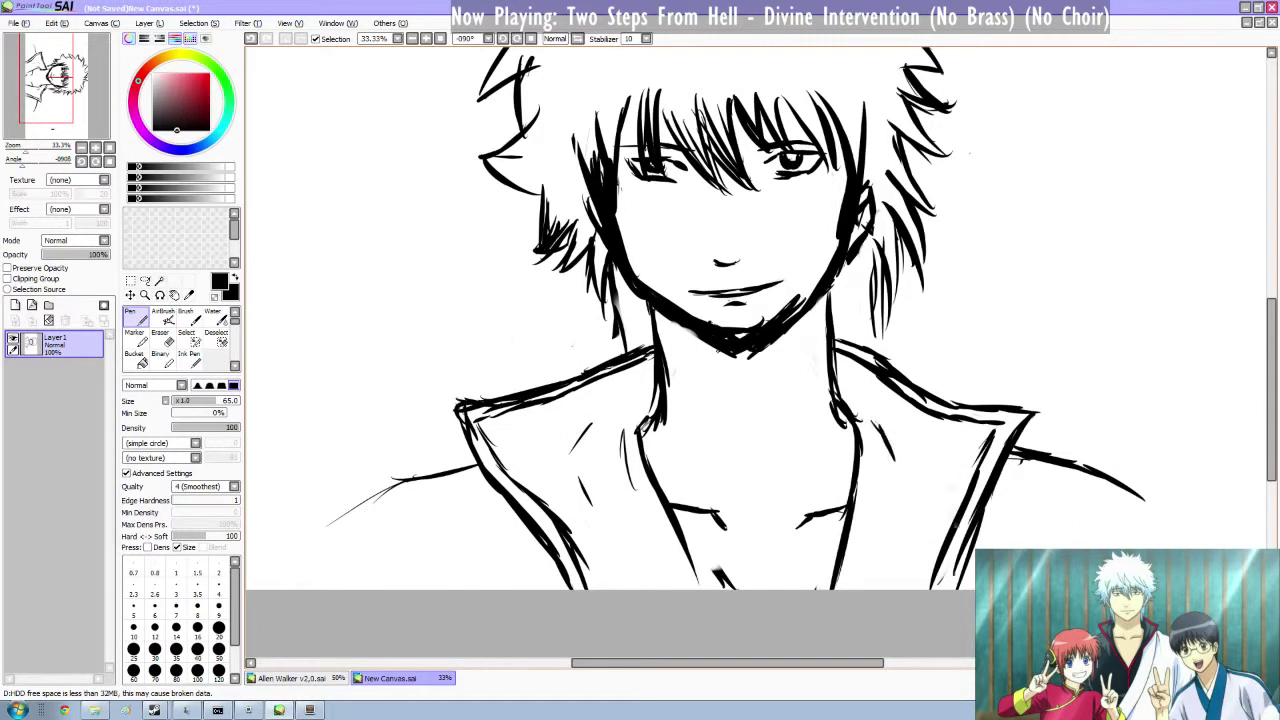
Add a fold line inside the right collar and erase the right shoulder line.
left_click_drag(929, 467, 919, 519)
key("e")
left_click_drag(1142, 498, 1012, 450)
Try a longer, heavier right shoulder line with a sleeve edge and erase its outer part.
key("n")
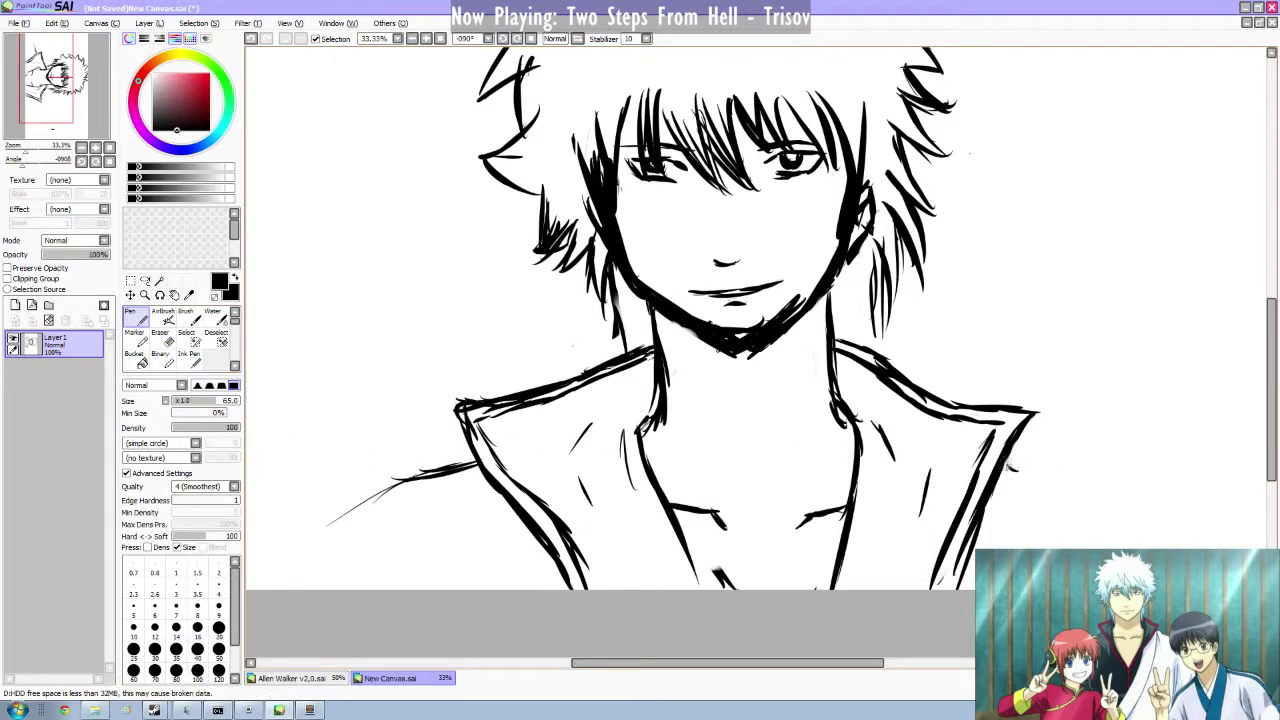
left_click_drag(1070, 470, 1225, 527)
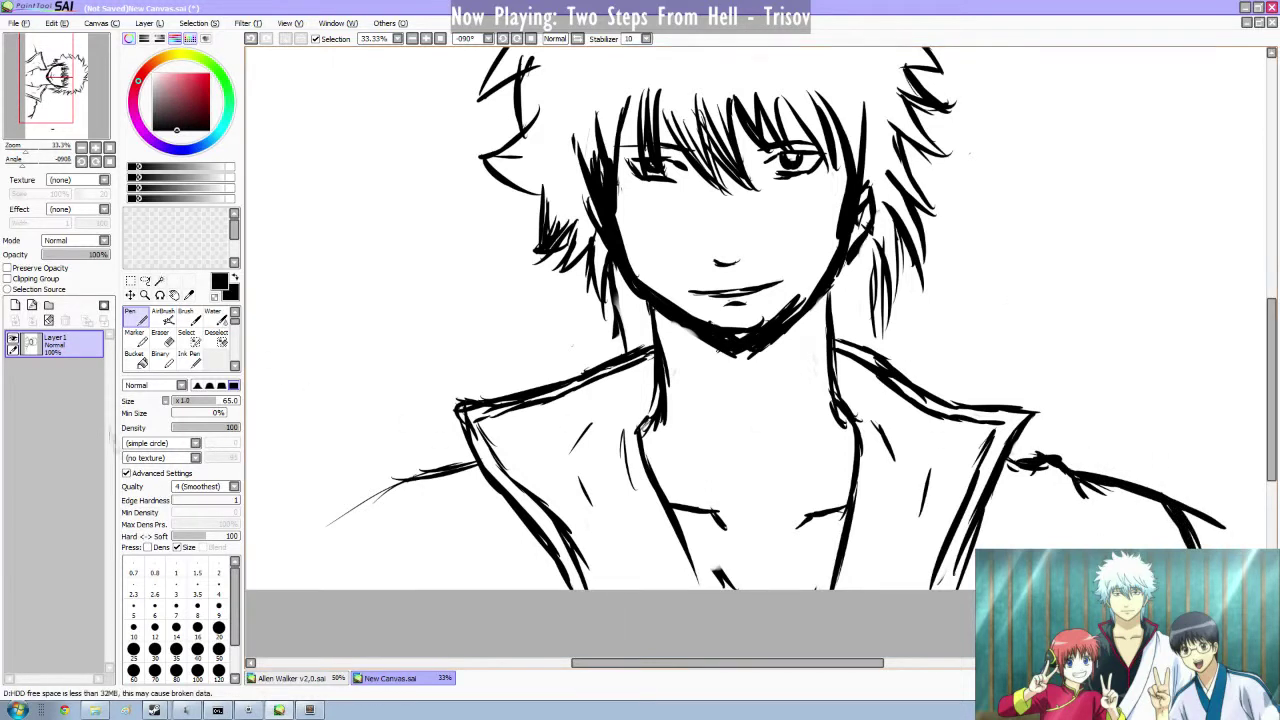
key("e")
mouse_move(1074, 478)
left_mouse_down()
mouse_move(1200, 515)
mouse_move(1070, 468)
left_mouse_up()
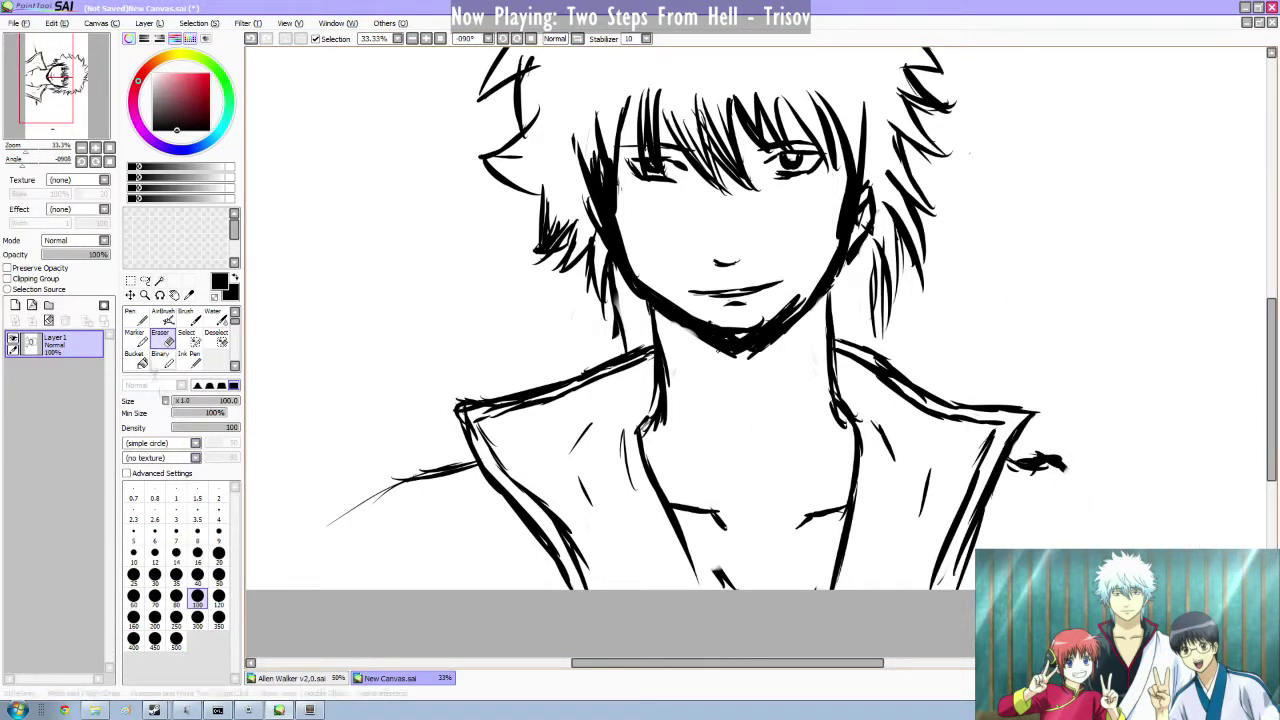
Clean up and redraw the right shoulder line, adding fold lines running down from the collar.
key("n")
left_click_drag(1018, 462, 1030, 546)
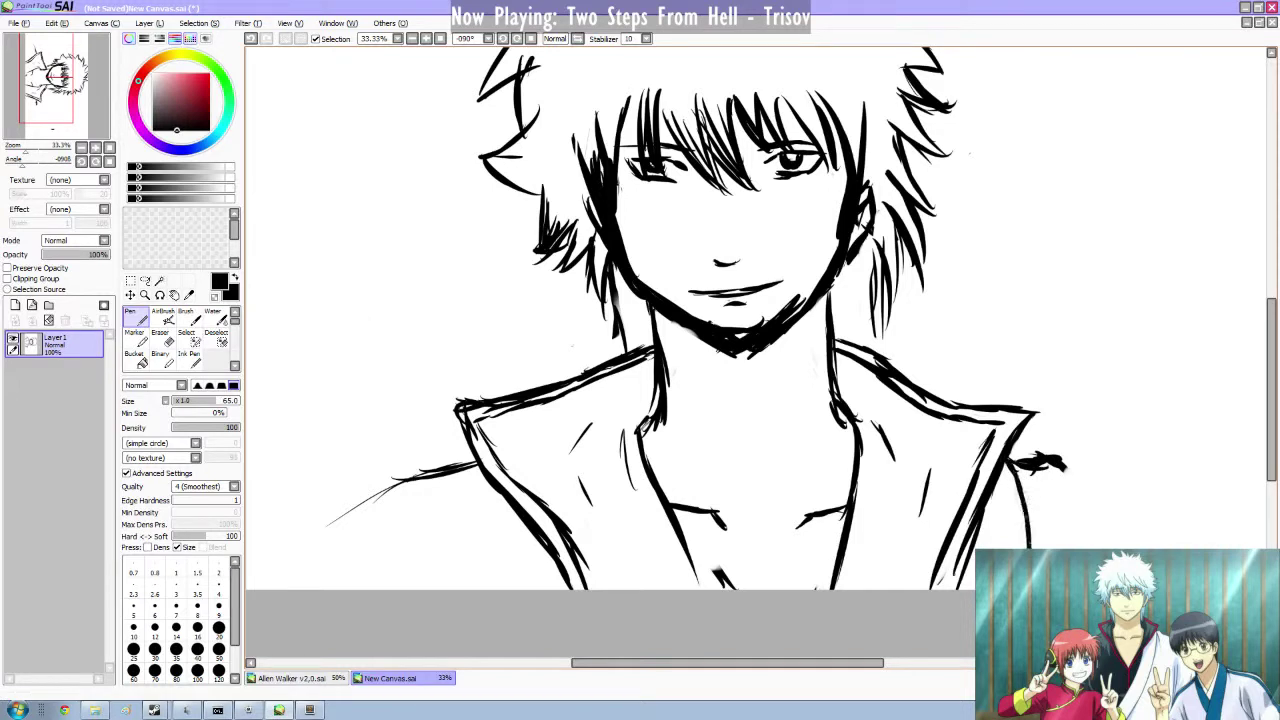
left_click(162, 338)
mouse_move(1066, 466)
left_mouse_down()
mouse_move(1016, 466)
mouse_move(1040, 457)
mouse_move(1206, 526)
left_mouse_up()
left_click(135, 317)
left_click_drag(1016, 460, 1066, 546)
Thicken the left shoulder line and draw large curved outlines across both shoulders.
left_click_drag(476, 464, 378, 494)
left_click_drag(312, 441, 415, 590)
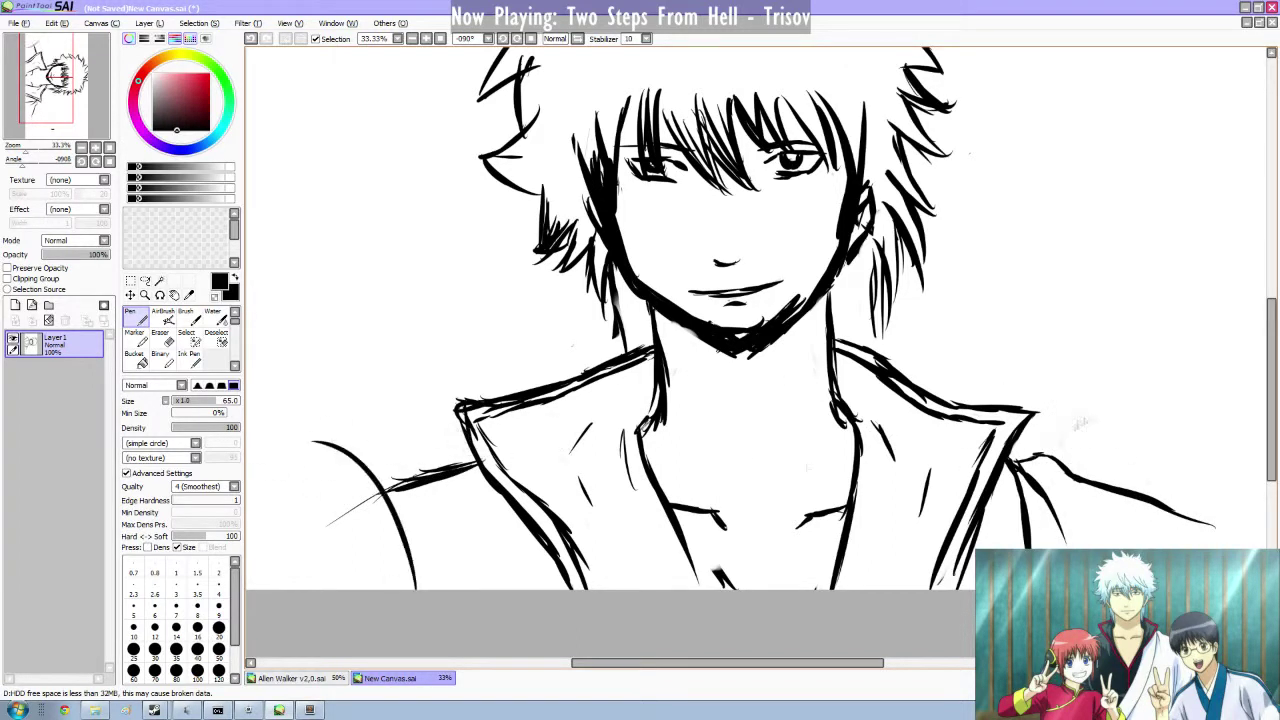
mouse_move(1201, 374)
left_mouse_down()
mouse_move(1106, 464)
mouse_move(1082, 548)
left_mouse_up()
left_click_drag(1171, 386, 1266, 355)
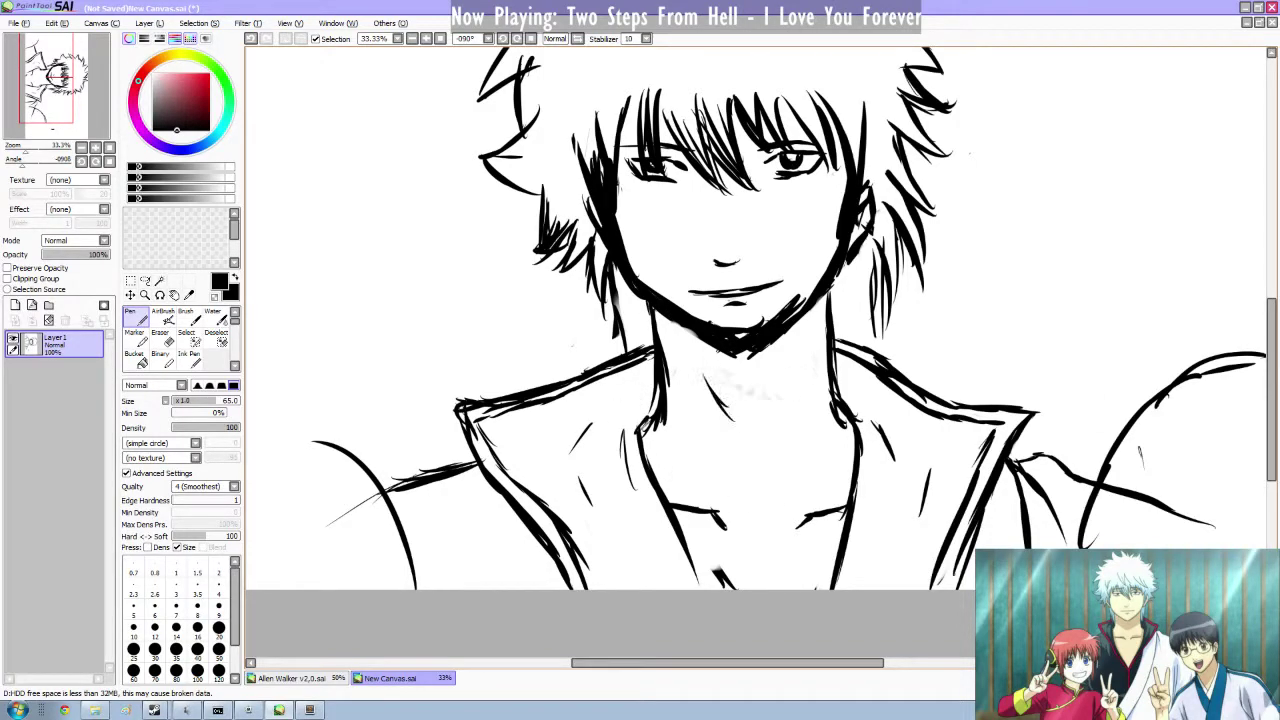
Erase the left eye beneath the bangs, trimming the overlapping hair tips with a size 9 eraser.
scroll(1213, 421, "up", 4)
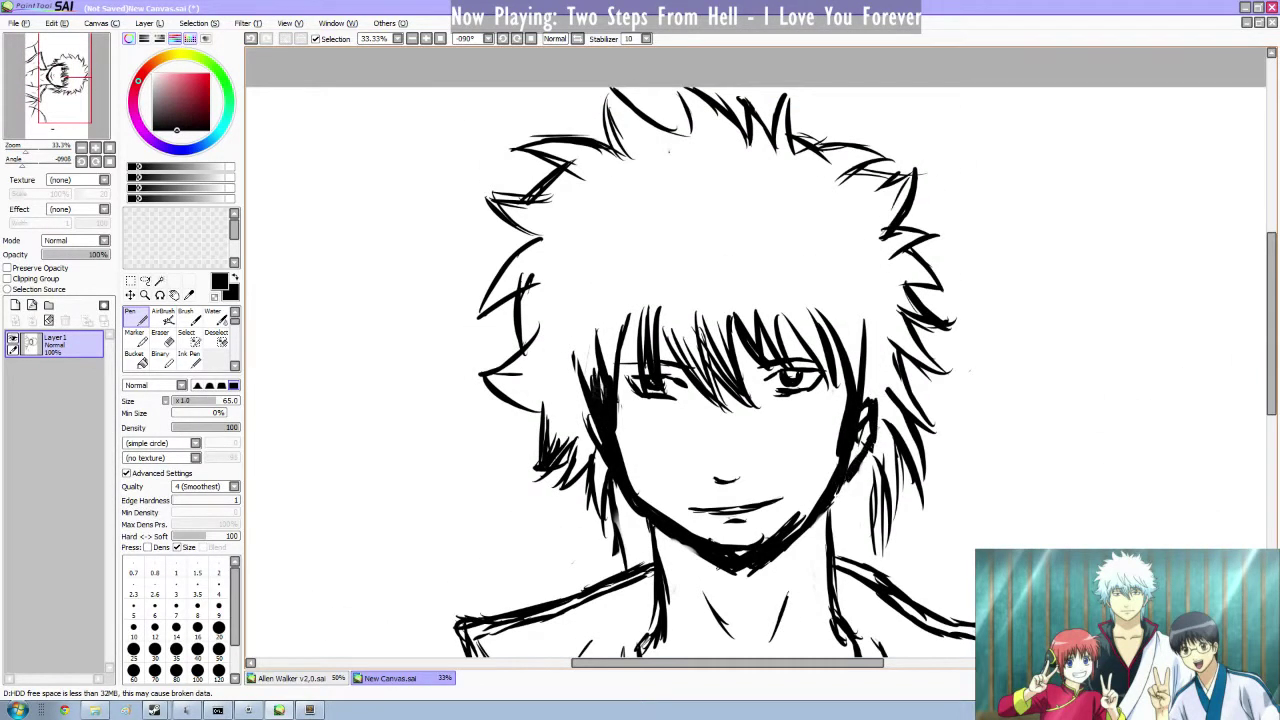
scroll(756, 352, "up", 2)
scroll(756, 352, "down", 2)
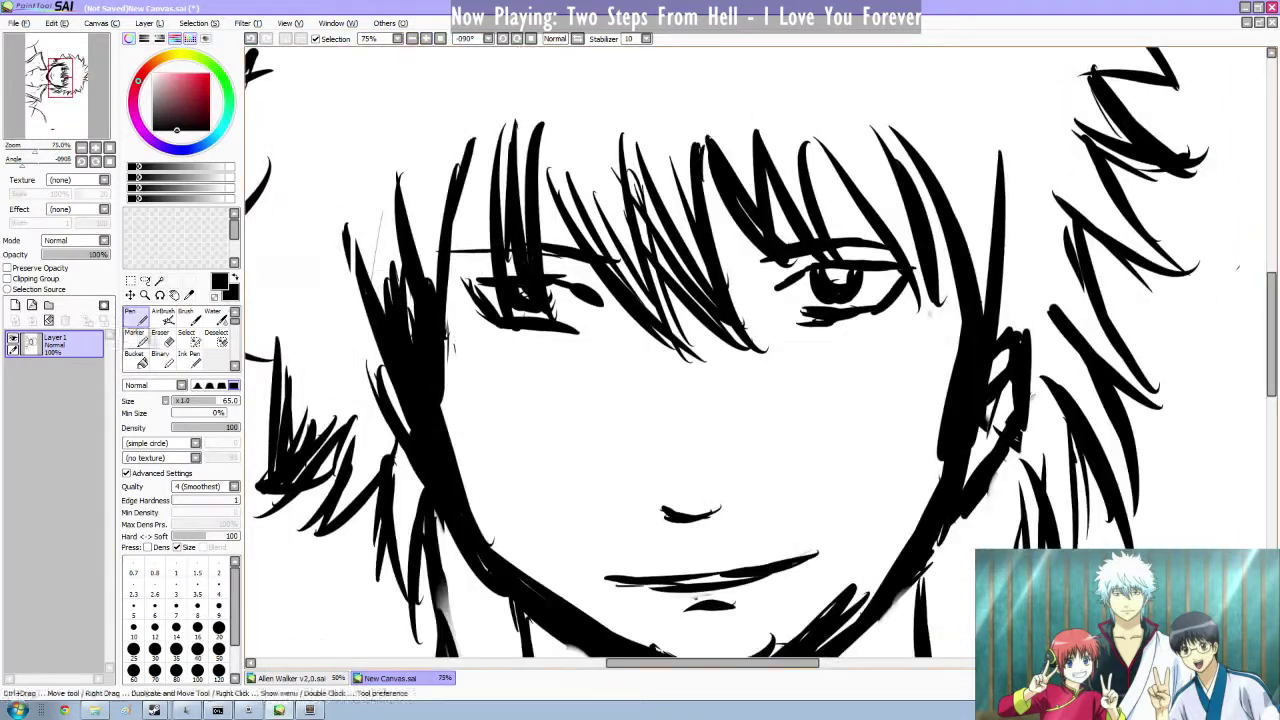
left_click(162, 338)
left_click_drag(221, 402, 209, 401)
left_click_drag(590, 296, 560, 291)
mouse_move(582, 336)
left_mouse_down()
mouse_move(492, 325)
mouse_move(495, 285)
left_mouse_up()
left_click(219, 531)
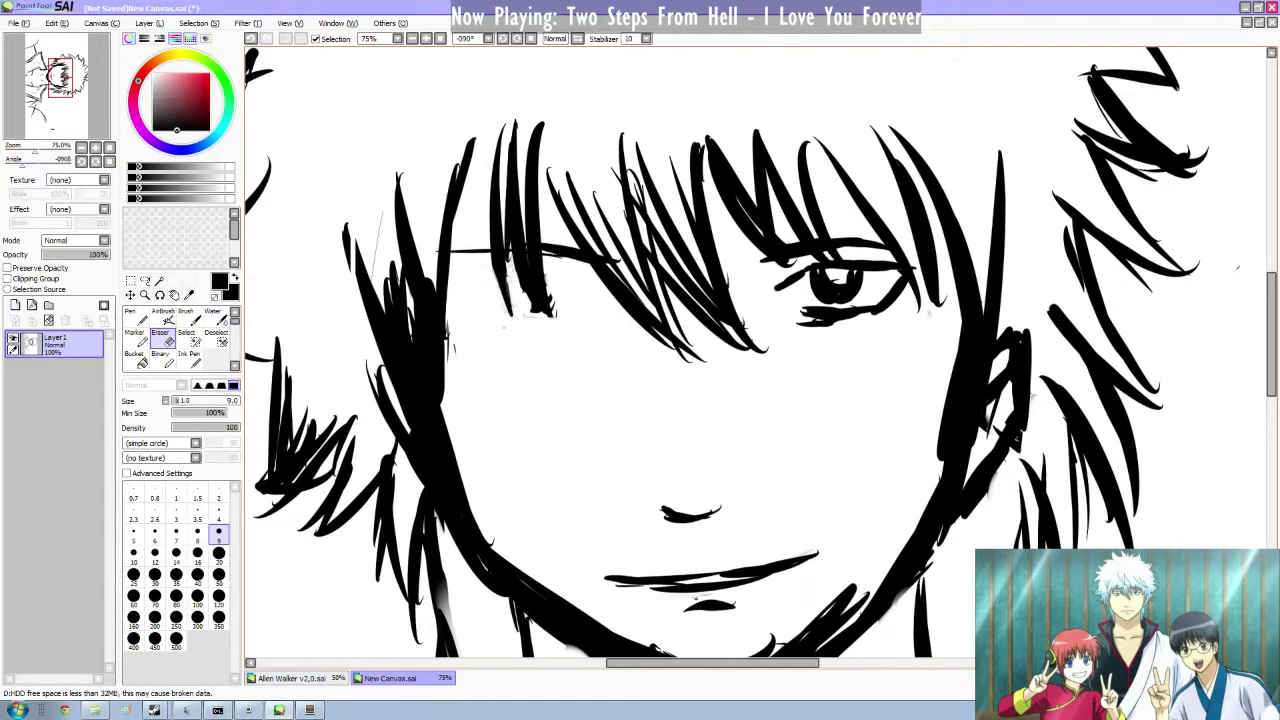
mouse_move(540, 305)
left_mouse_down()
mouse_move(548, 265)
mouse_move(546, 320)
mouse_move(548, 293)
left_mouse_up()
Redraw the left eye's lid, iris and lower edge with the Pen tool.
key("n")
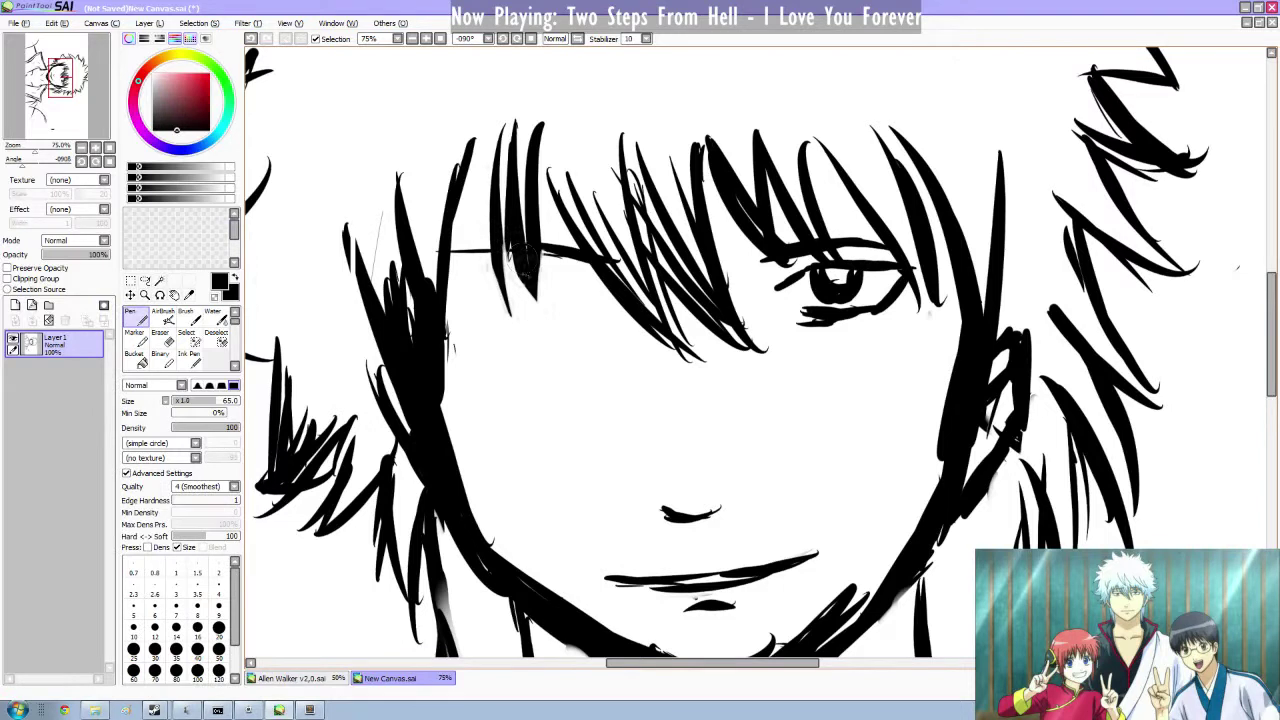
mouse_move(470, 270)
left_mouse_down()
mouse_move(561, 268)
mouse_move(591, 287)
mouse_move(505, 320)
left_mouse_up()
mouse_move(518, 276)
left_mouse_down()
mouse_move(530, 308)
mouse_move(558, 290)
left_mouse_up()
left_click_drag(560, 280, 552, 309)
Step back and forth through the left eye changes and restore the original eye.
key("ctrl+z")
key("ctrl+z")
key("ctrl+z")
key("ctrl+z")
key("ctrl+z")
key("ctrl+z")
key("ctrl+z")
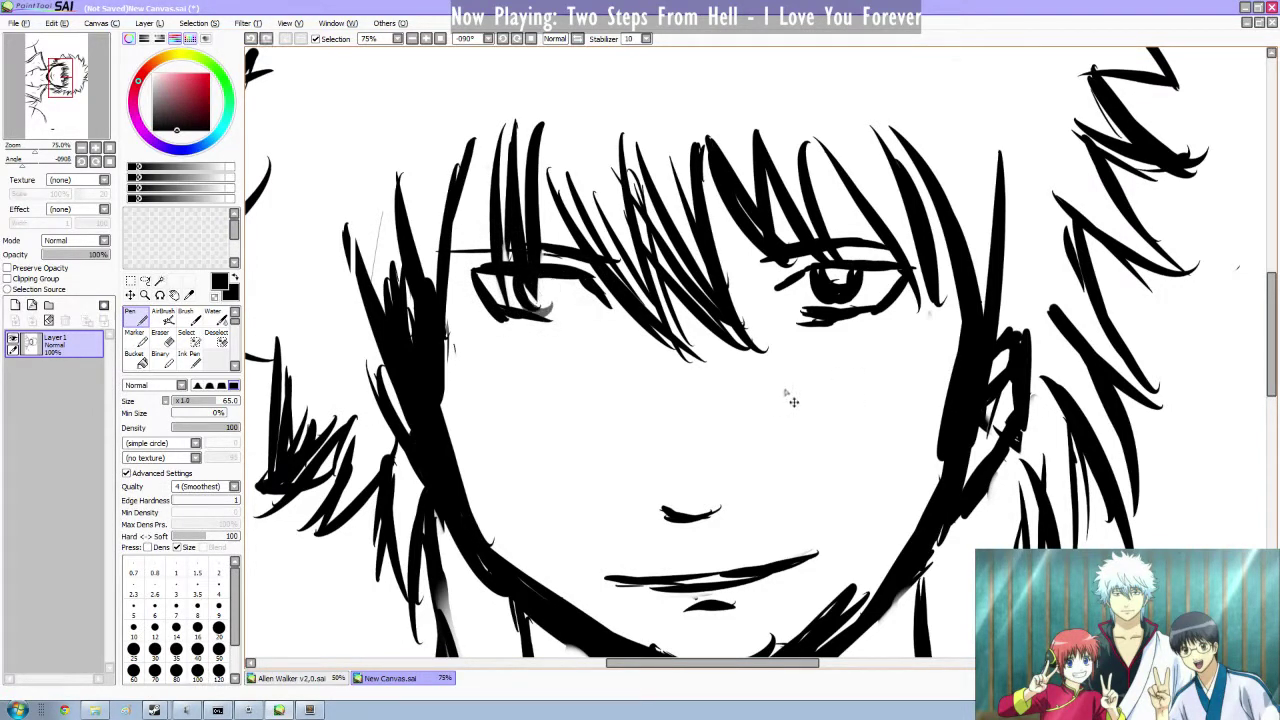
key("ctrl+y")
key("ctrl+y")
key("ctrl+z")
key("ctrl+y")
key("ctrl+y")
Thicken the brow lines above both eyes and erase the middle of the nose line, leaving two nostril marks.
mouse_move(479, 238)
left_mouse_down()
mouse_move(769, 258)
mouse_move(885, 213)
left_mouse_up()
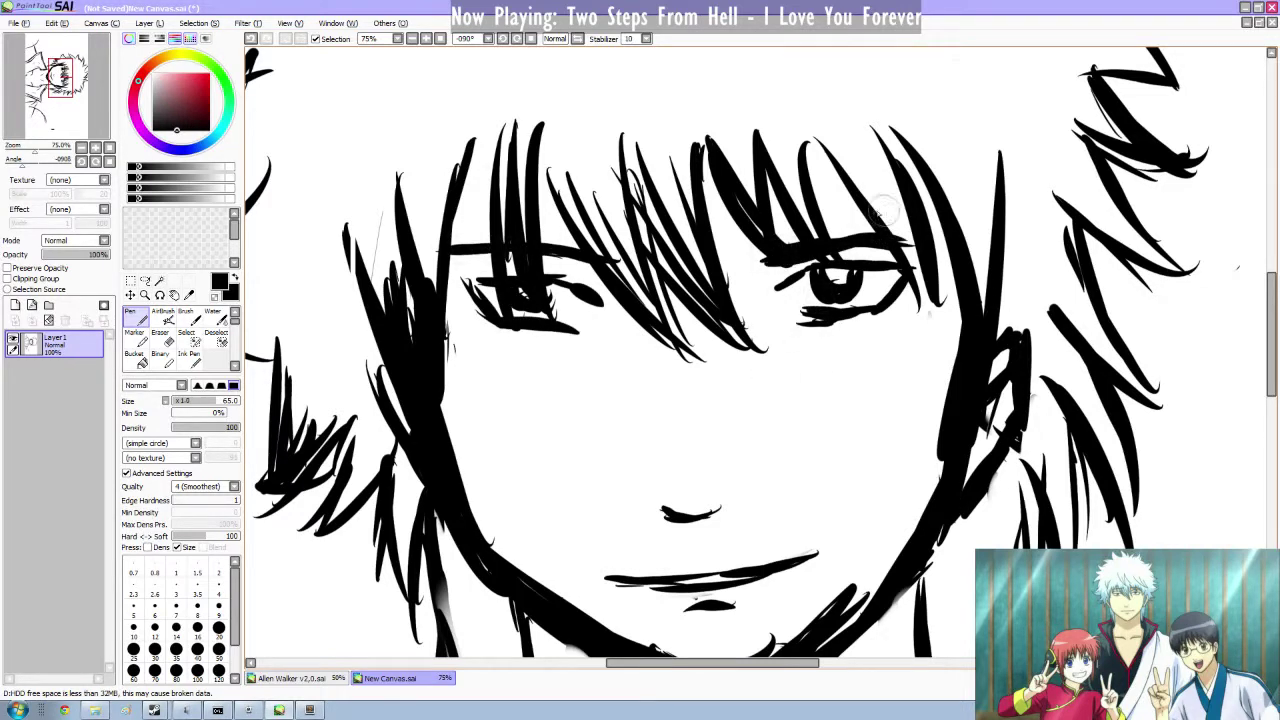
left_click(162, 337)
mouse_move(720, 510)
left_mouse_down()
mouse_move(672, 538)
mouse_move(716, 517)
left_mouse_up()
left_click(135, 318)
left_click(413, 39)
left_click(413, 39)
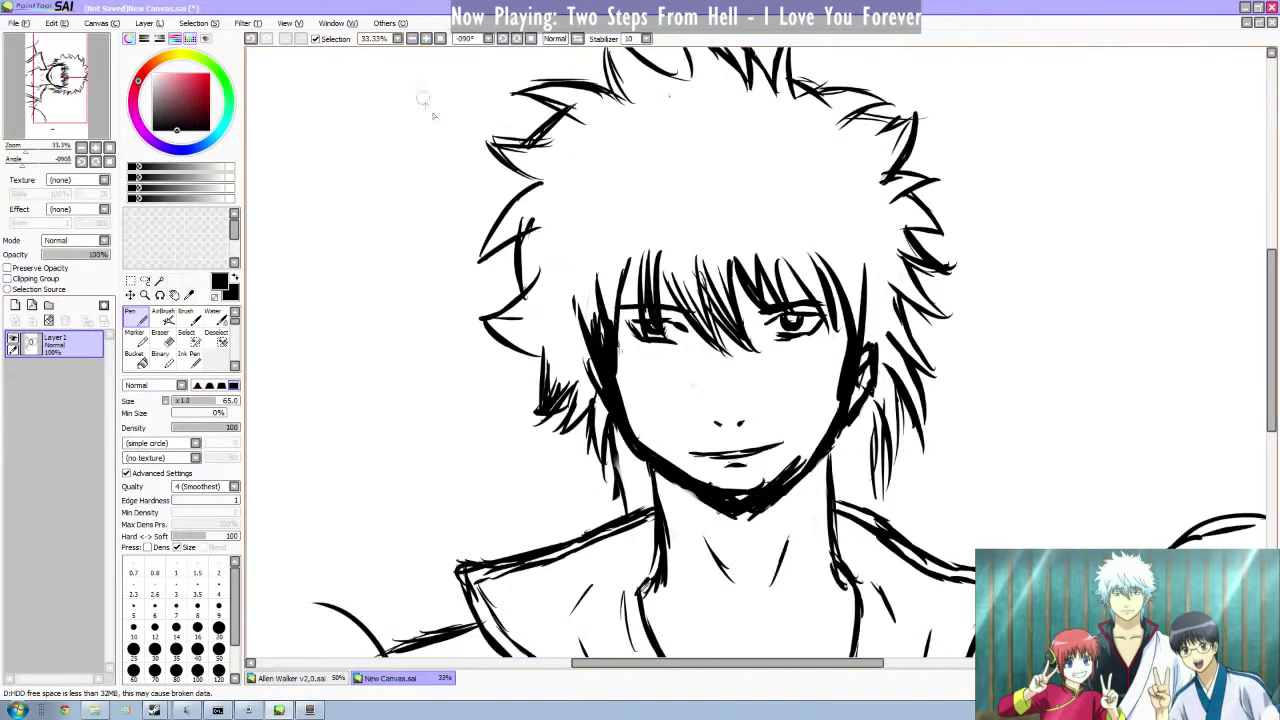
Select the nostril marks and shift them slightly to the right.
left_click(131, 281)
mouse_move(702, 410)
left_mouse_down()
mouse_move(754, 431)
mouse_move(722, 420)
left_mouse_up()
left_click(131, 295)
key("ctrl+t")
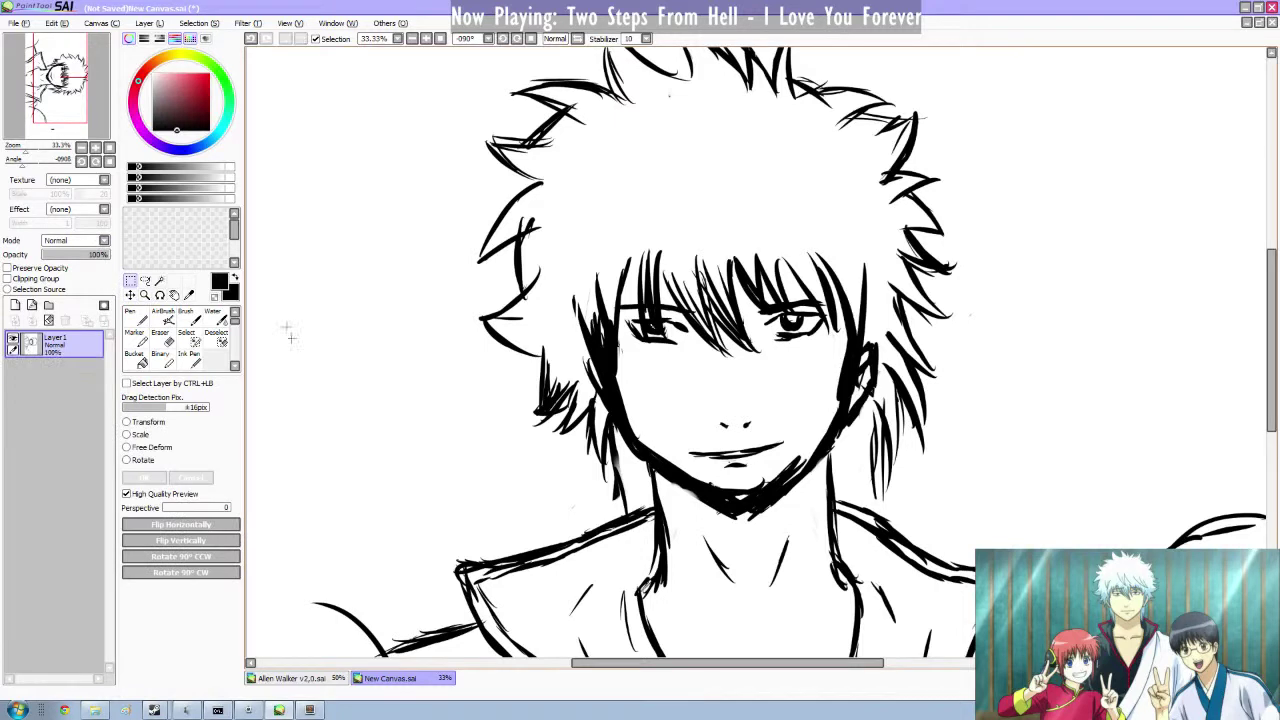
key("n")
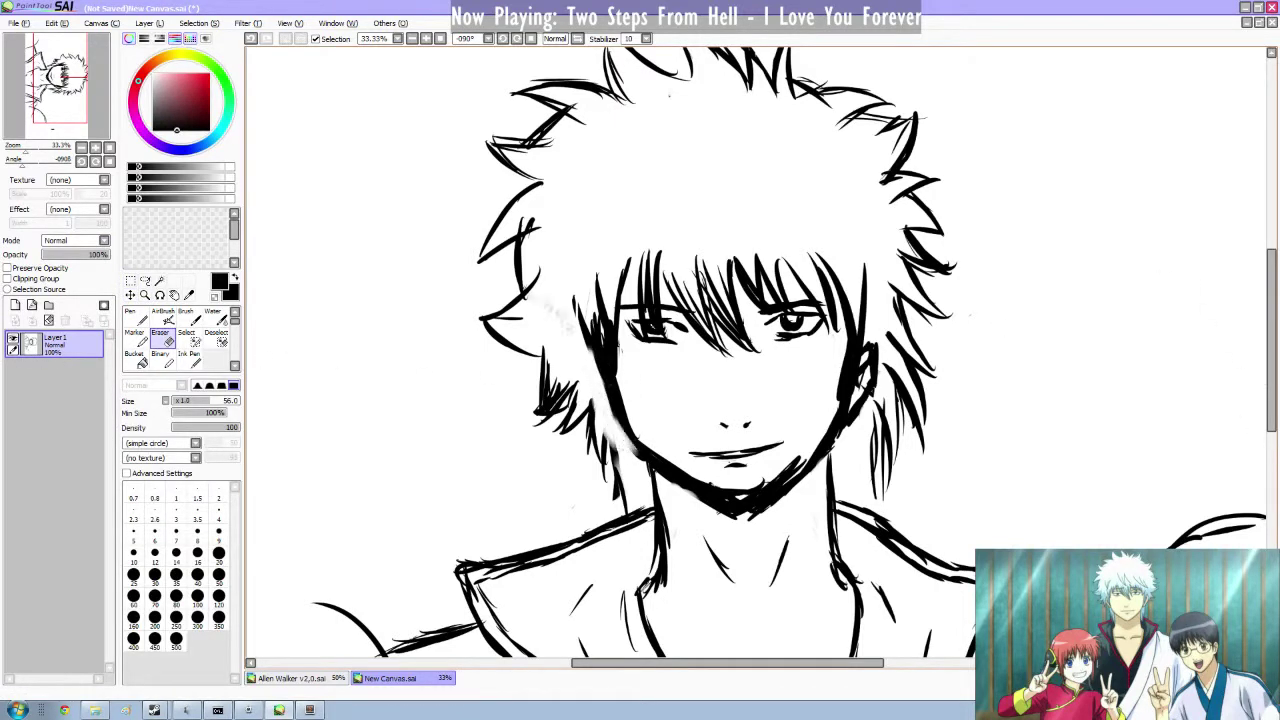
Touch up the hair strands below the left ear area and erase the dense strokes beside the left cheek.
left_click_drag(603, 420, 606, 490)
left_click_drag(604, 422, 624, 511)
left_click_drag(602, 368, 618, 425)
key("ctrl+z")
key("ctrl+z")
key("e")
left_click_drag(598, 312, 622, 420)
left_click_drag(584, 312, 626, 440)
Draw the left ear beside the face with the Pen tool and reinforce the right ear's outline.
left_click(136, 317)
left_click_drag(615, 324, 584, 414)
left_click_drag(620, 342, 610, 434)
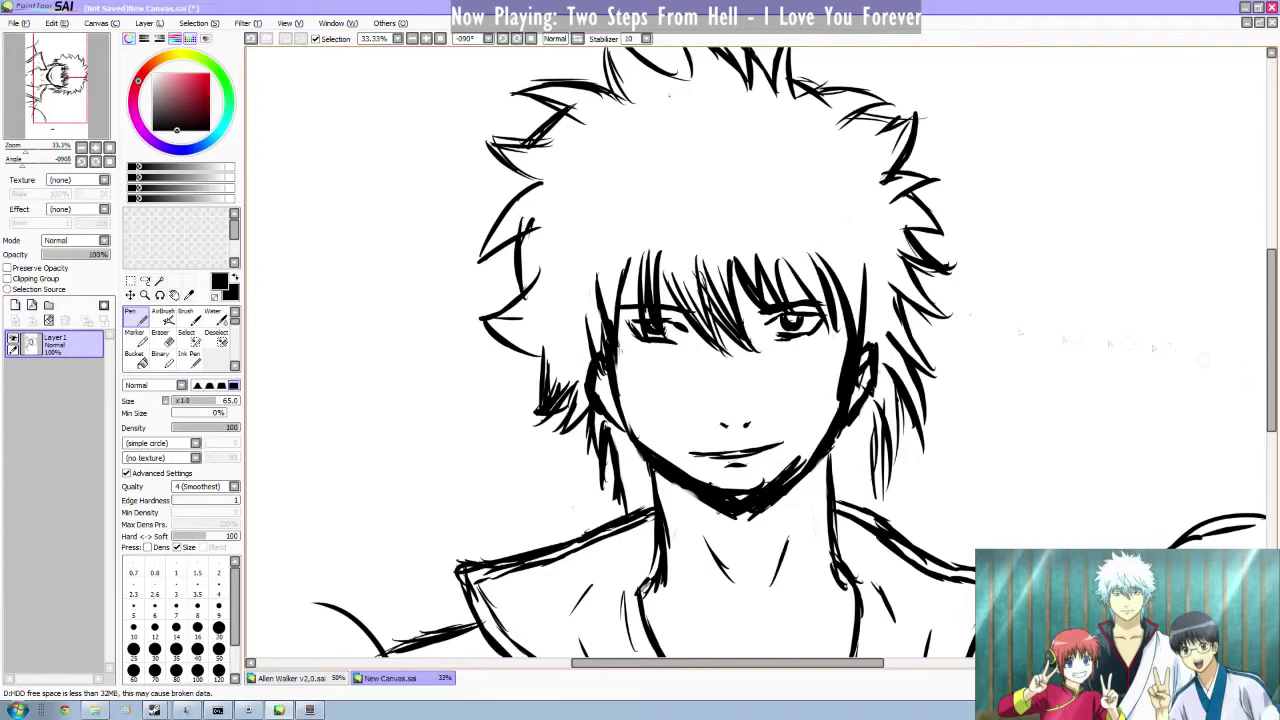
left_click_drag(872, 334, 864, 384)
Add long thin hair strands hanging behind the jaw on both sides of the neck.
mouse_move(604, 450)
left_mouse_down()
mouse_move(619, 526)
mouse_move(630, 516)
left_mouse_up()
left_click_drag(634, 465, 646, 510)
left_click_drag(880, 440, 889, 524)
left_click_drag(856, 443, 874, 511)
left_click_drag(842, 437, 845, 503)
Draw the outer arm lines running down from both shoulders to the canvas's lower edge.
mouse_move(1271, 366)
left_mouse_down()
mouse_move(1271, 435)
mouse_move(1269, 407)
left_mouse_up()
scroll(756, 355, "down", 2)
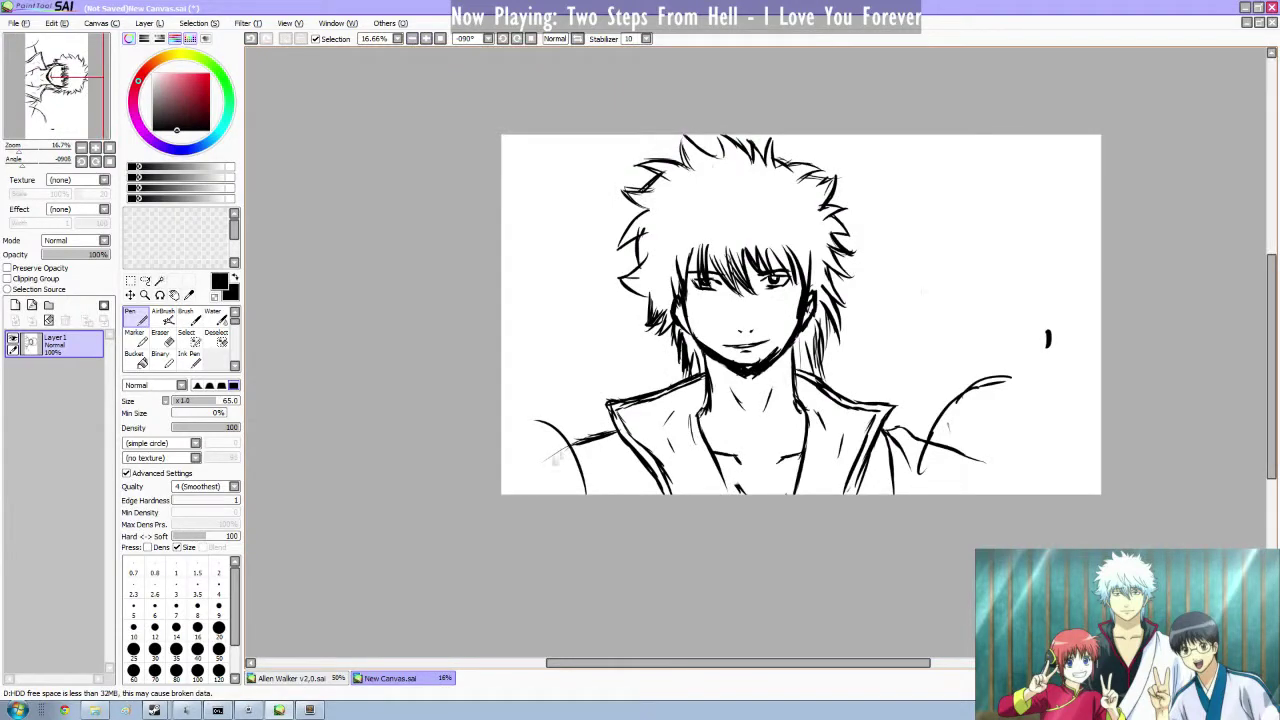
left_click_drag(573, 441, 538, 468)
left_click_drag(565, 445, 535, 493)
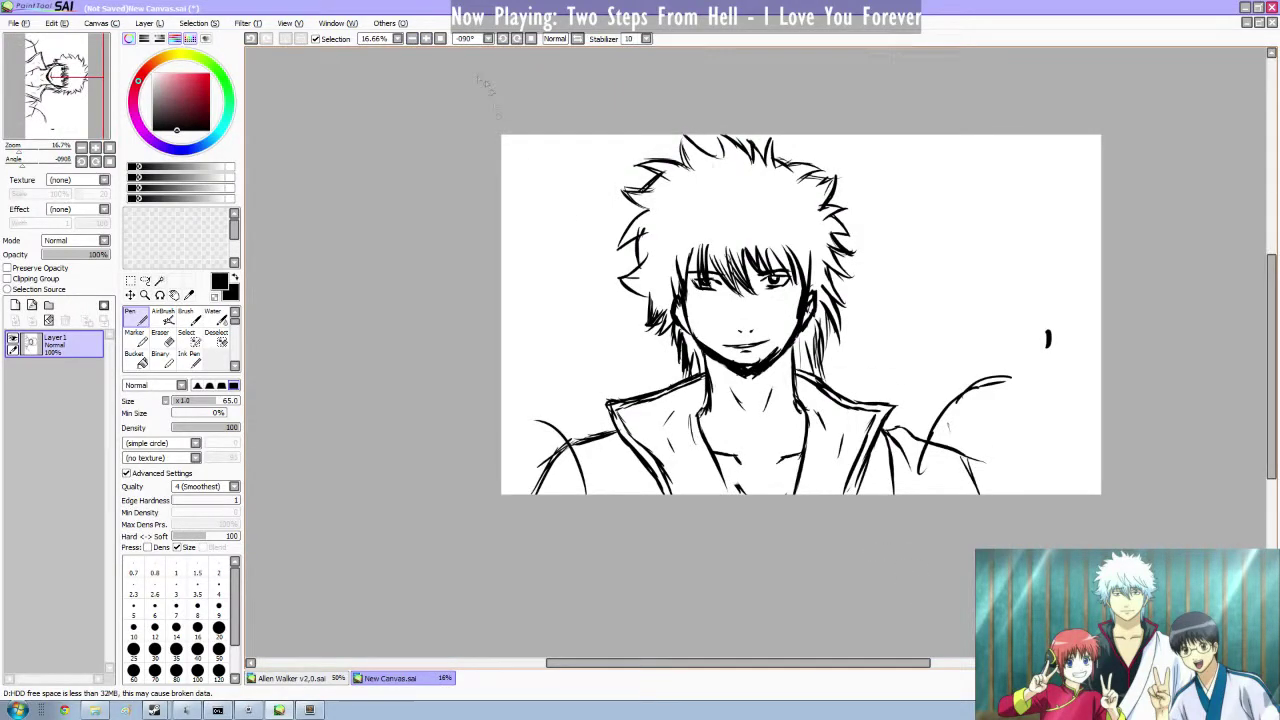
Set the Eraser size to 89 and erase the old rounded guide arcs around both shoulders.
scroll(756, 355, "up", 2)
left_click_drag(715, 663, 775, 663)
left_click(162, 338)
left_click_drag(212, 401, 228, 401)
mouse_move(1072, 402)
left_mouse_down()
mouse_move(897, 568)
mouse_move(936, 540)
left_mouse_up()
left_click_drag(949, 488, 964, 556)
left_click_drag(1148, 310, 1148, 343)
left_click_drag(810, 663, 671, 663)
mouse_move(575, 488)
left_mouse_down()
mouse_move(641, 537)
mouse_move(671, 632)
left_mouse_up()
Reinforce the left and right shoulder lines with the Pen tool.
left_click(135, 318)
mouse_move(681, 532)
left_mouse_down()
mouse_move(619, 554)
mouse_move(629, 541)
left_mouse_up()
left_click_drag(660, 663, 742, 663)
left_click_drag(1076, 524, 1116, 538)
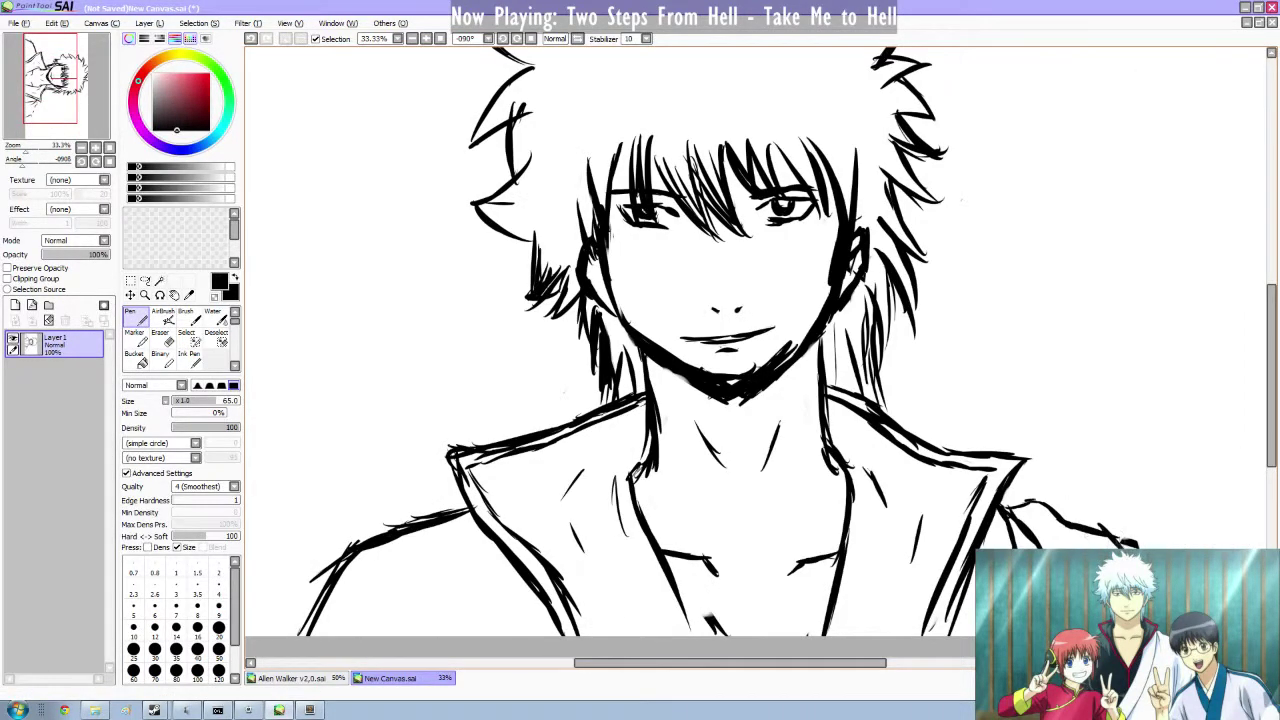
Add short fabric fold strokes on both sleeves and thicken the right shoulder line beside the collar.
key("e")
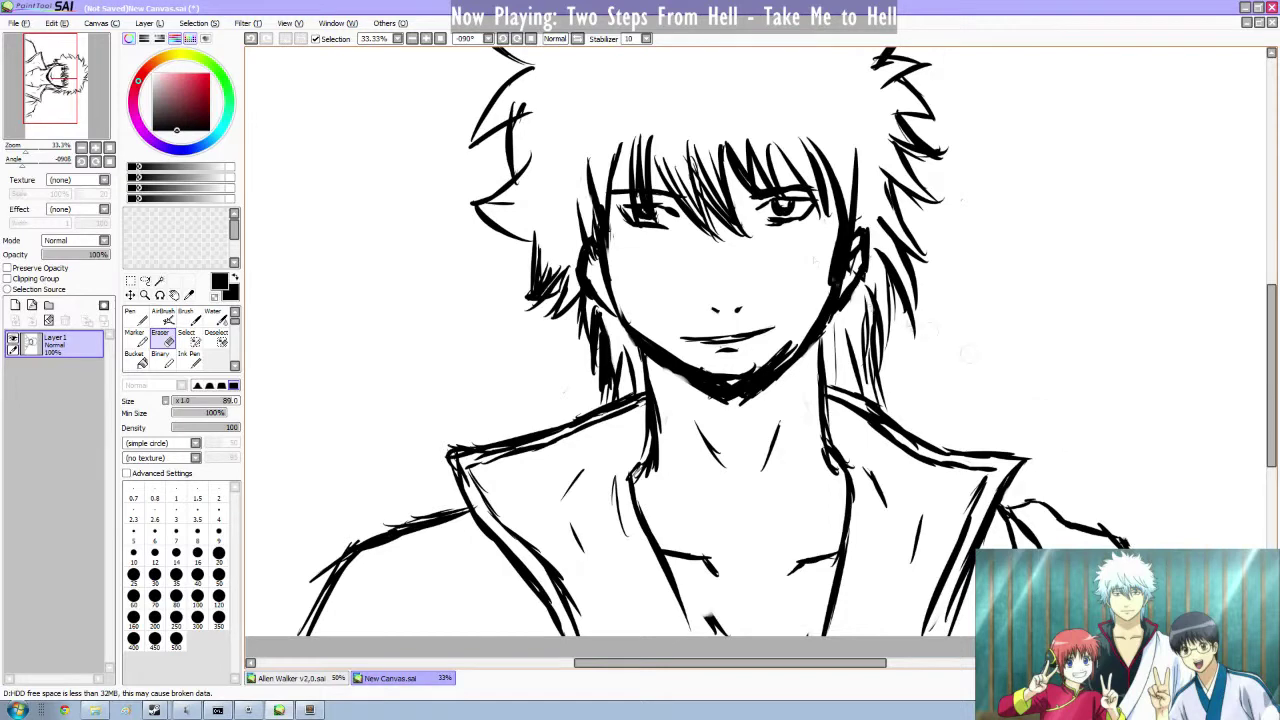
scroll(750, 340, "down", 3)
key("n")
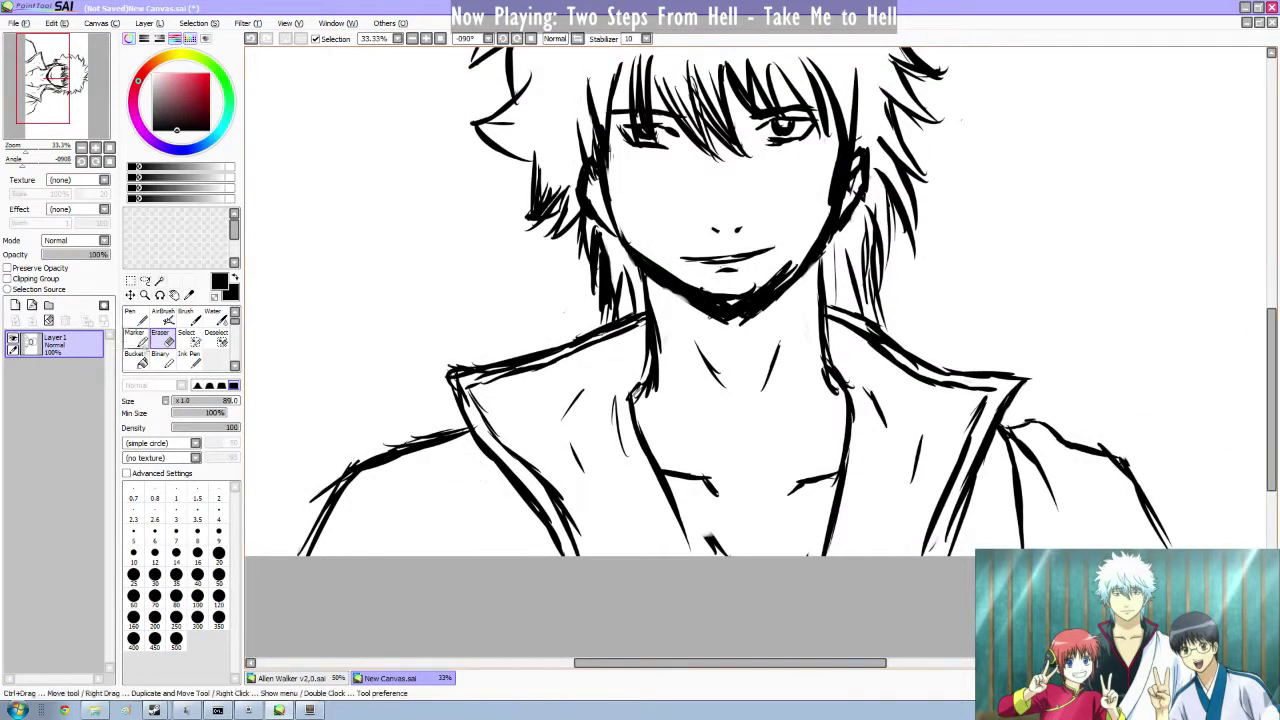
left_click_drag(488, 520, 497, 533)
mouse_move(1000, 424)
left_mouse_down()
mouse_move(1100, 450)
mouse_move(1144, 526)
left_mouse_up()
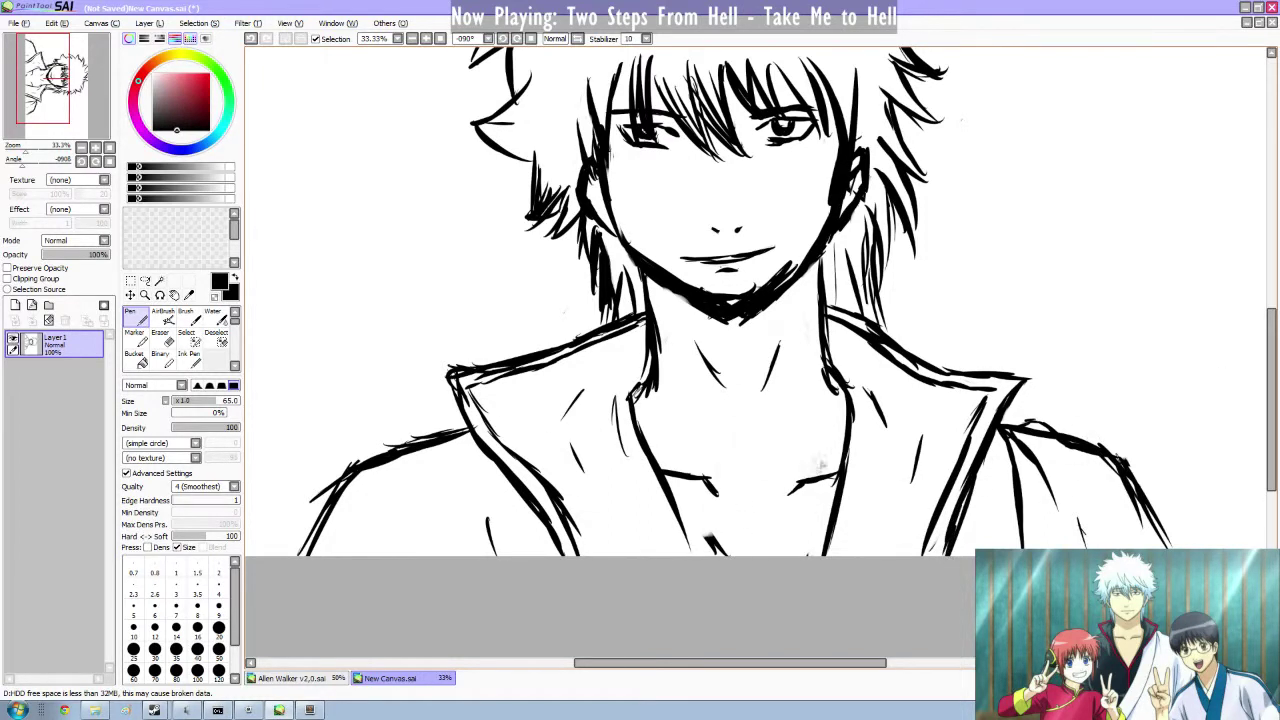
Try short shading strokes along the neck and collarbone lines and undo them.
left_click_drag(666, 308, 680, 330)
left_click_drag(756, 342, 760, 354)
key("ctrl+z")
key("ctrl+z")
key("ctrl+z")
key("ctrl+z")
key("ctrl+z")
left_click_drag(795, 473, 806, 469)
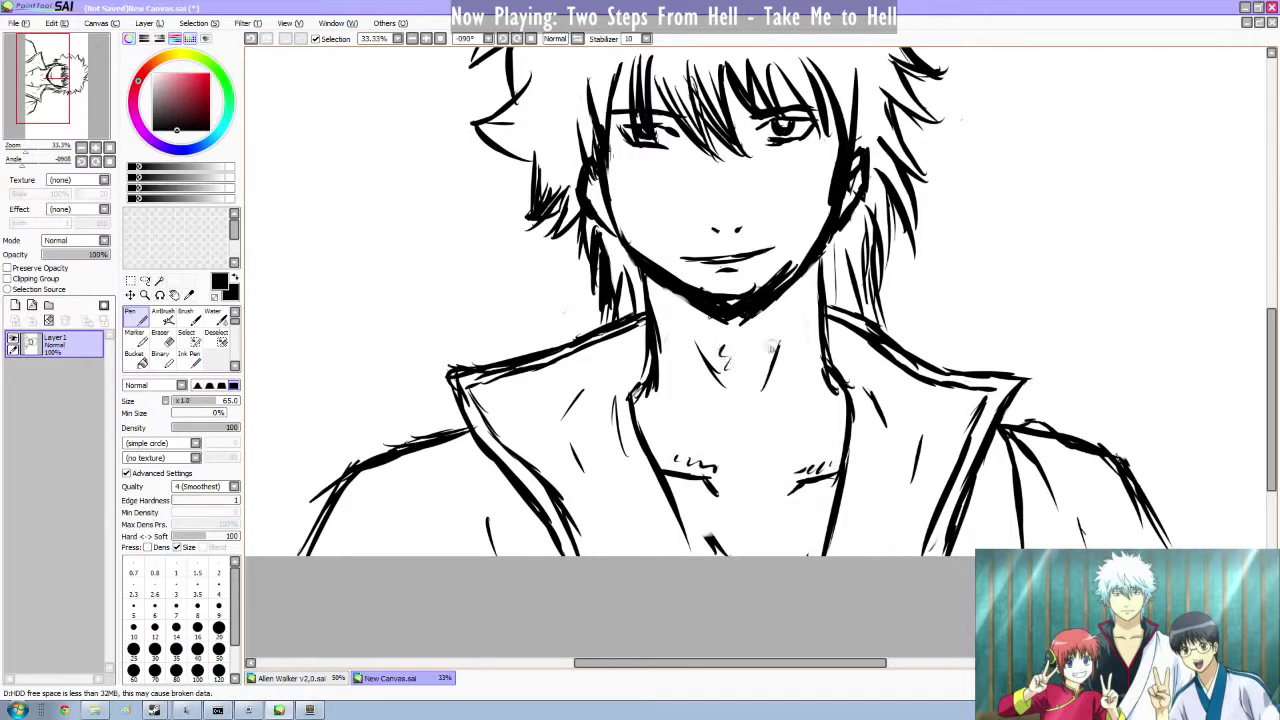
key("ctrl+z")
key("ctrl+z")
key("ctrl+z")
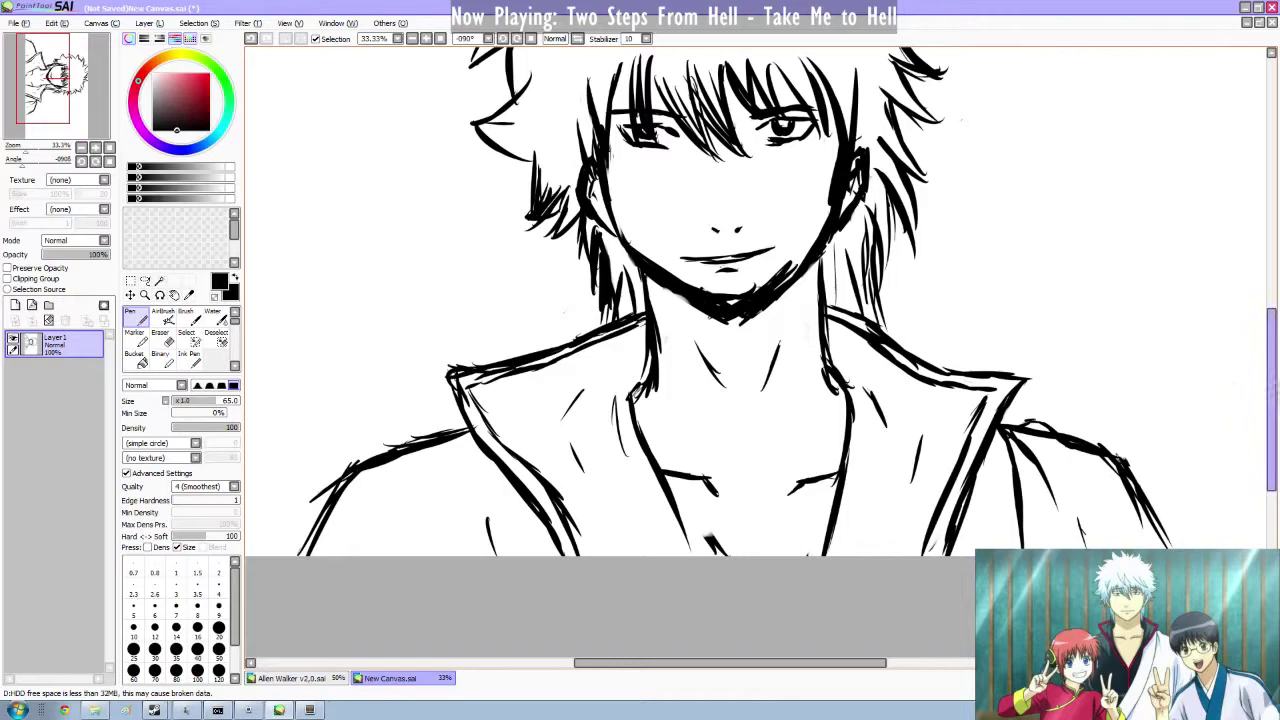
key("ctrl+z")
key("ctrl+z")
Try the first title letter in the empty area beside the hair, undo it, and set the Stabilizer to 15.
mouse_move(509, 140)
left_mouse_down()
mouse_move(534, 122)
mouse_move(544, 148)
left_mouse_up()
left_click_drag(1272, 360, 1273, 284)
scroll(770, 258, "down", 2)
left_click_drag(1273, 390, 1273, 409)
scroll(755, 350, "up", 2)
left_click_drag(702, 664, 781, 666)
left_click_drag(755, 106, 703, 204)
key("ctrl+z")
left_click(646, 39)
left_click(632, 204)
Write "Gin-" freehand beside the hair and a capital S on the line below it.
mouse_move(797, 104)
left_mouse_down()
mouse_move(702, 208)
mouse_move(788, 136)
mouse_move(752, 224)
left_mouse_up()
key("ctrl+z")
left_click_drag(853, 134, 880, 168)
mouse_move(854, 108)
left_mouse_down()
mouse_move(868, 108)
mouse_move(911, 182)
left_mouse_up()
left_click_drag(894, 122, 970, 166)
left_click_drag(952, 213, 908, 258)
Try the letters following the S in the second line and undo them.
mouse_move(994, 196)
left_mouse_down()
mouse_move(989, 267)
mouse_move(1075, 245)
left_mouse_up()
key("ctrl+z")
mouse_move(1008, 217)
left_mouse_down()
mouse_move(1061, 207)
mouse_move(1092, 259)
left_mouse_up()
left_click_drag(1070, 185, 1127, 257)
left_click_drag(1125, 182, 1129, 220)
key("ctrl+z")
key("ctrl+z")
key("ctrl+z")
key("ctrl+z")
key("ctrl+z")
Letter A and N after the S to complete "SAN" below "Gin-".
left_click_drag(1003, 206, 971, 266)
mouse_move(1003, 206)
left_mouse_down()
mouse_move(1035, 262)
mouse_move(1029, 222)
left_mouse_up()
left_click_drag(1042, 205, 1062, 265)
left_click_drag(1043, 205, 1098, 252)
key("ctrl+z")
Try writing the artist's signature in large letters above the right shoulder and undo it.
left_click_drag(1271, 400, 1271, 427)
mouse_move(835, 338)
left_mouse_down()
mouse_move(815, 376)
mouse_move(845, 380)
left_mouse_up()
left_click_drag(860, 350, 868, 388)
mouse_move(886, 364)
left_mouse_down()
mouse_move(895, 394)
mouse_move(918, 402)
left_mouse_up()
left_click_drag(927, 398, 968, 437)
key("ctrl+z")
key("ctrl+z")
key("ctrl+z")
key("ctrl+z")
key("ctrl+z")
key("ctrl+z")
key("ctrl+z")
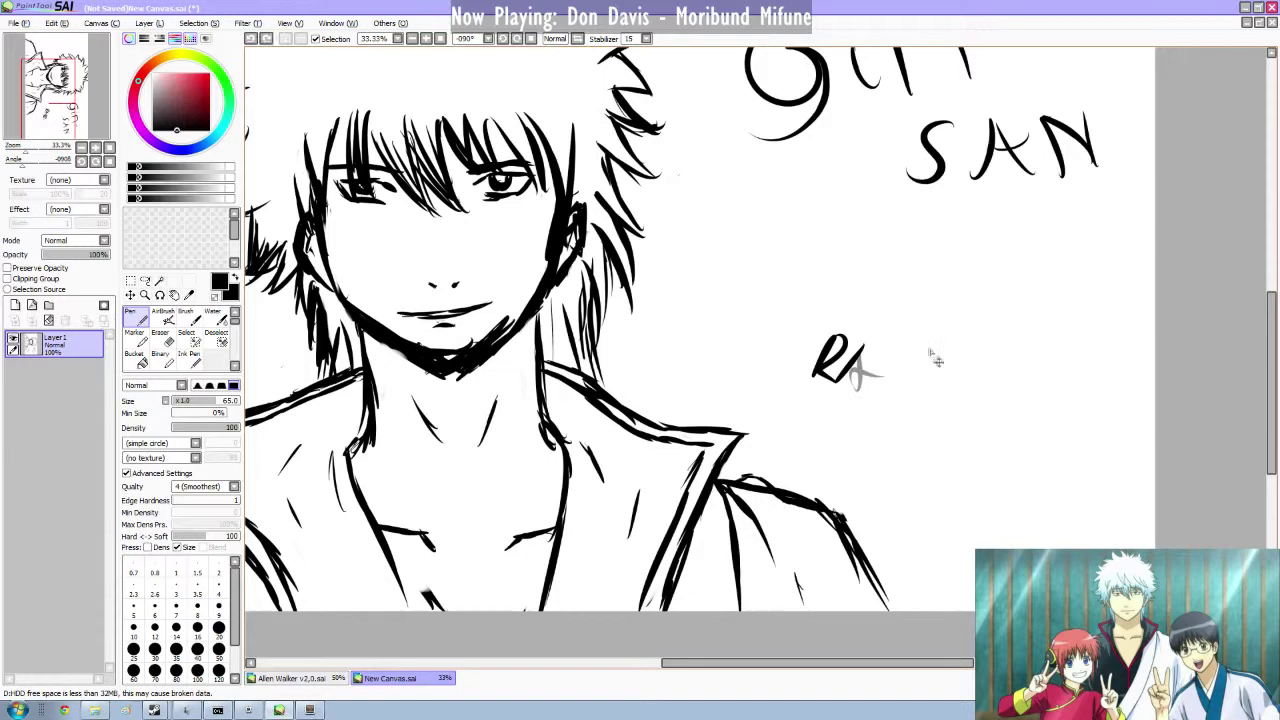
Set the Pen size to 20 and write a small, underlined artist's signature in the canvas's lower right corner.
key("Page_Up")
key("Page_Up")
key("Page_Up")
left_click_drag(967, 528, 447, 160)
left_click_drag(846, 480, 451, 302)
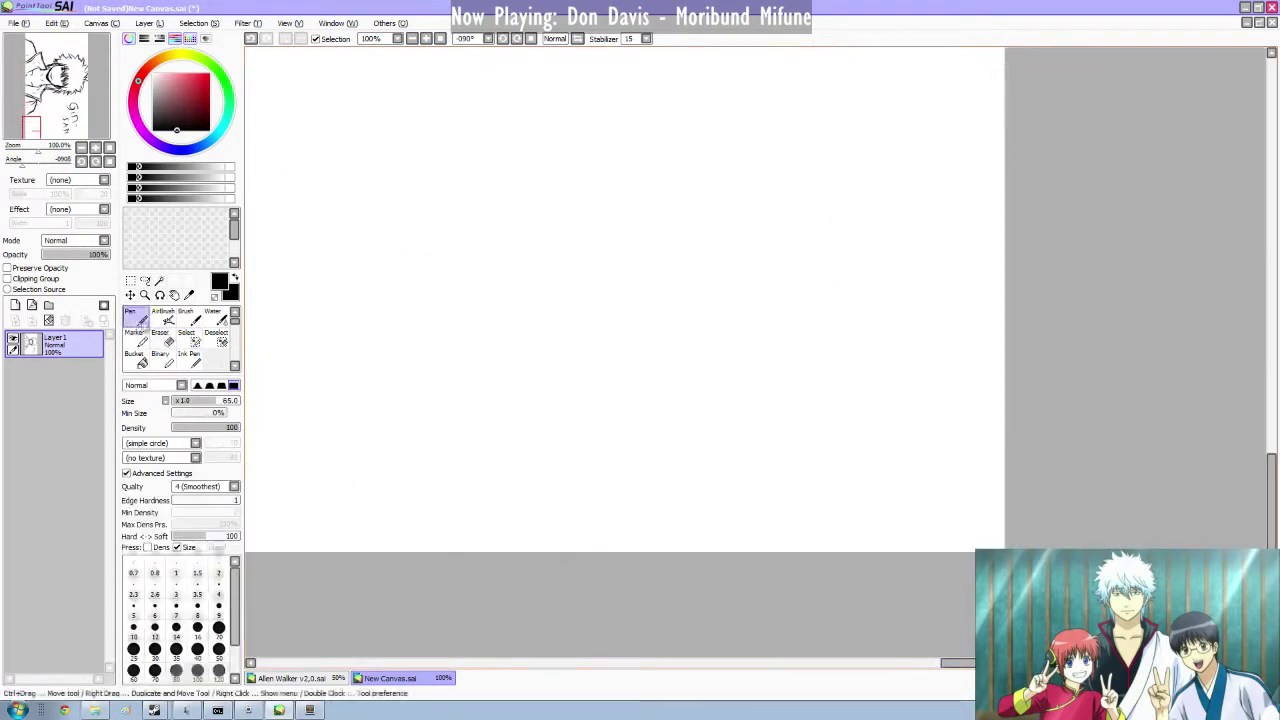
left_click(218, 627)
mouse_move(540, 335)
left_mouse_down()
mouse_move(596, 380)
mouse_move(628, 346)
mouse_move(680, 340)
left_mouse_up()
left_click_drag(676, 345, 715, 315)
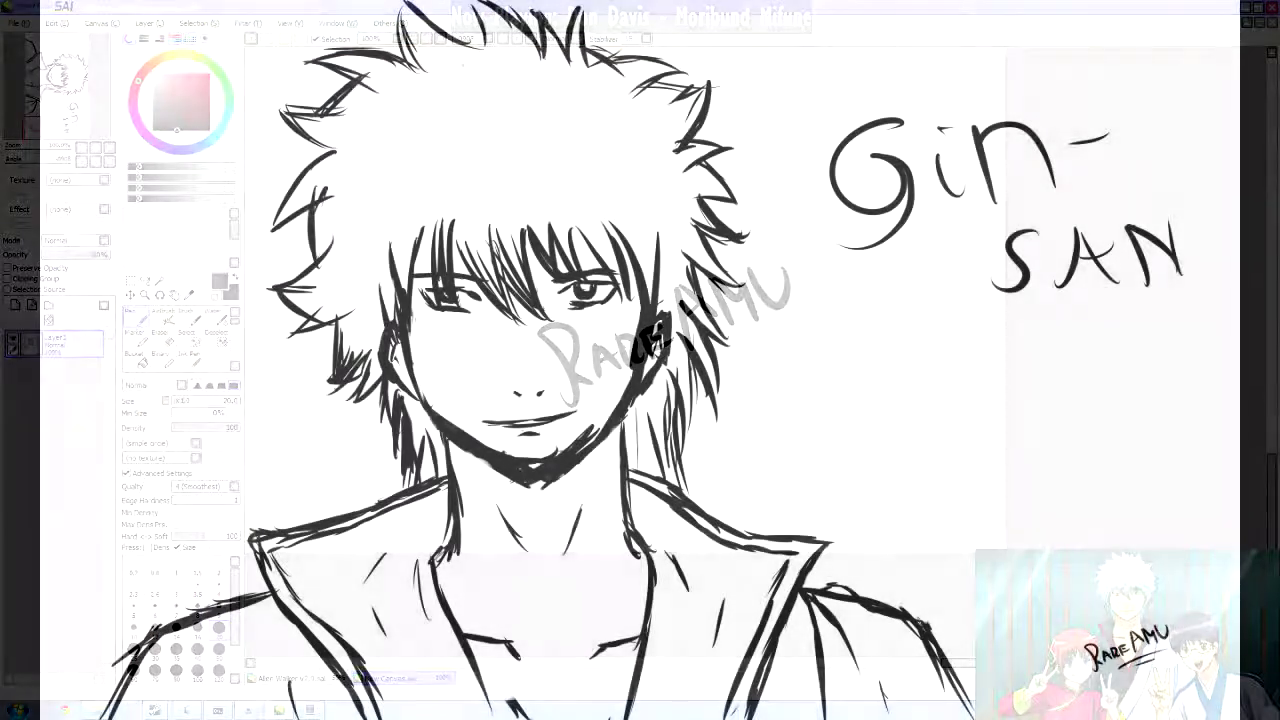